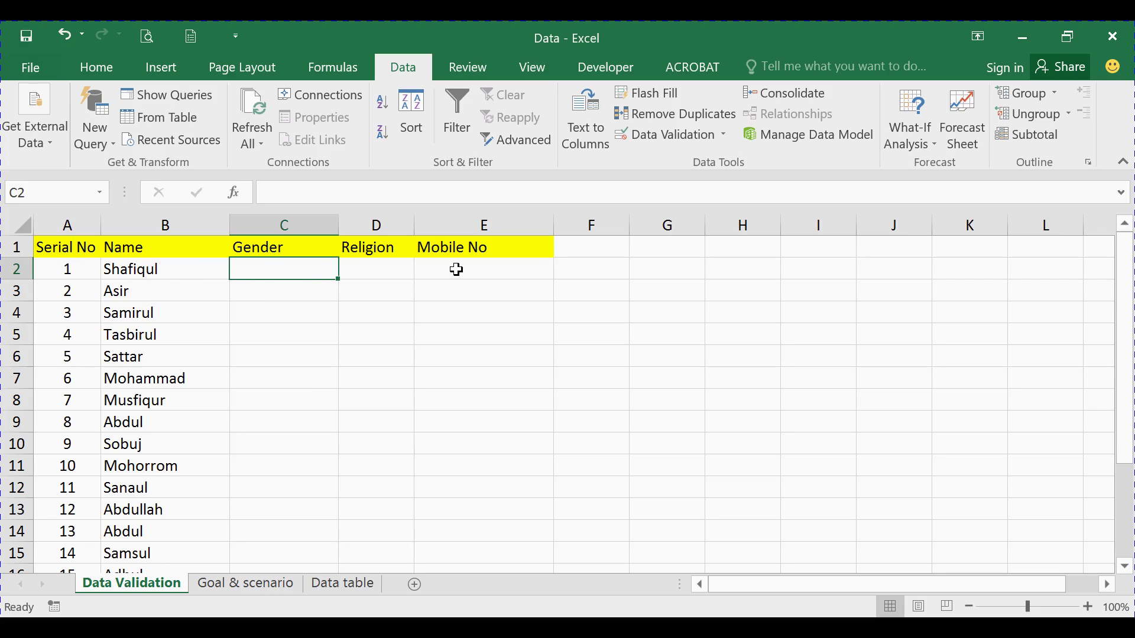
# Point out the serial number, student name and first Gender cell C2 in the table
pyautogui.click(67, 270)
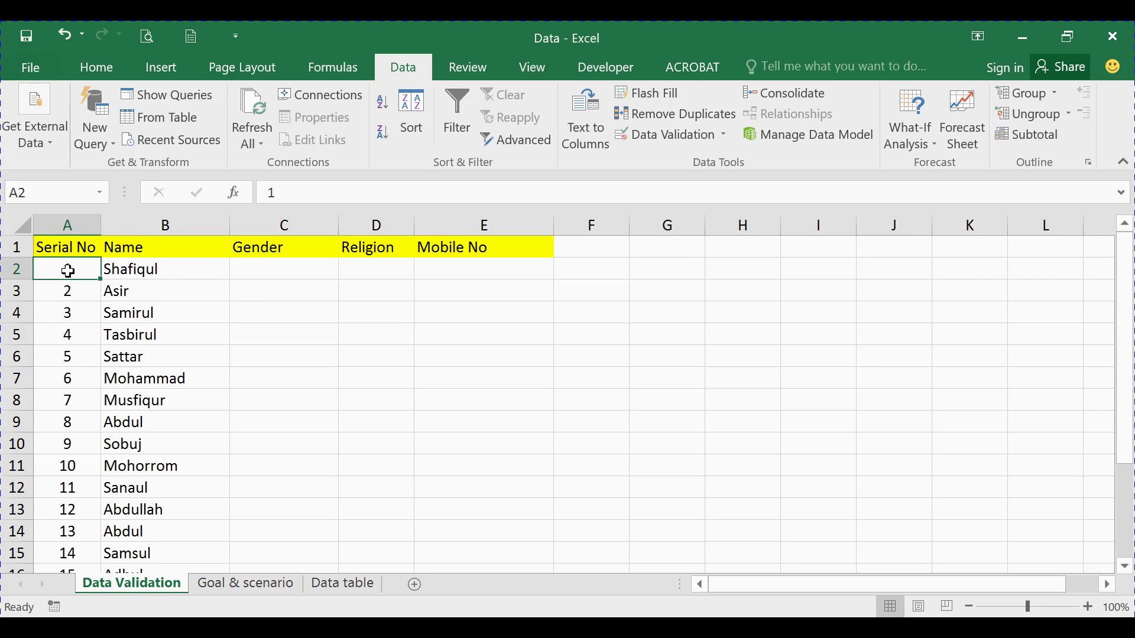
pyautogui.click(149, 270)
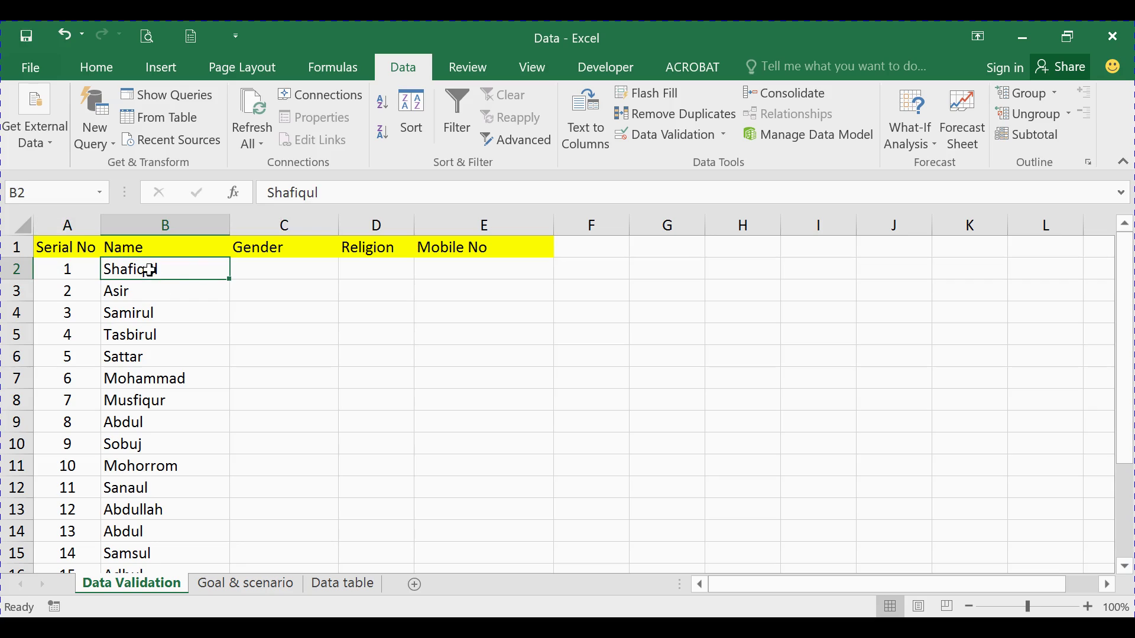
pyautogui.click(258, 270)
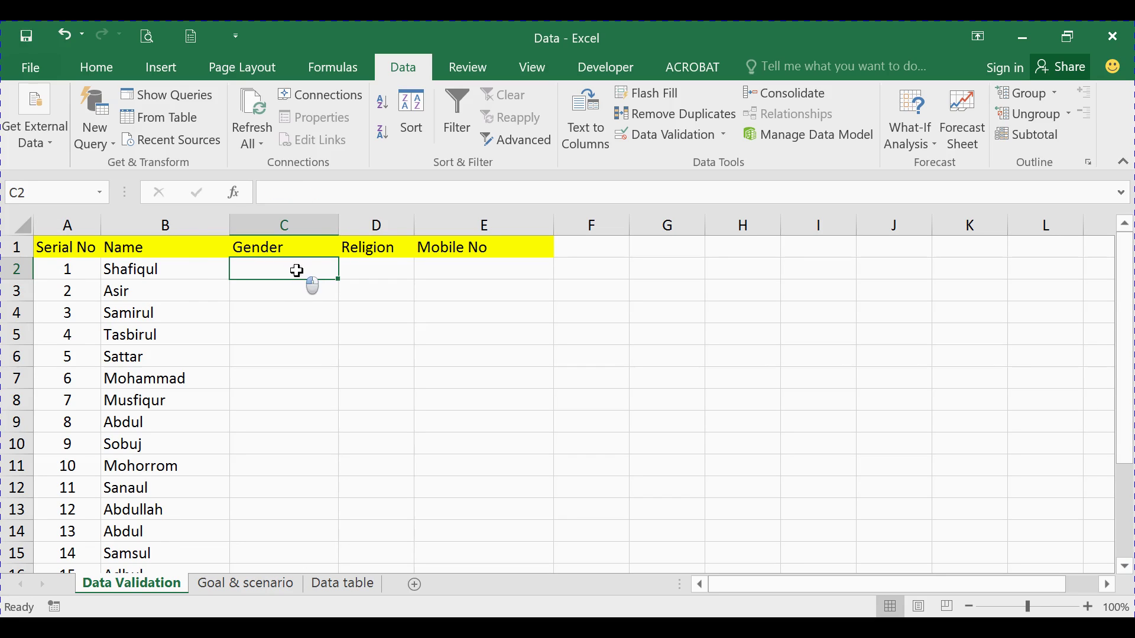
pyautogui.click(271, 288)
pyautogui.click(299, 260)
pyautogui.click(279, 290)
pyautogui.click(282, 272)
pyautogui.click(310, 288)
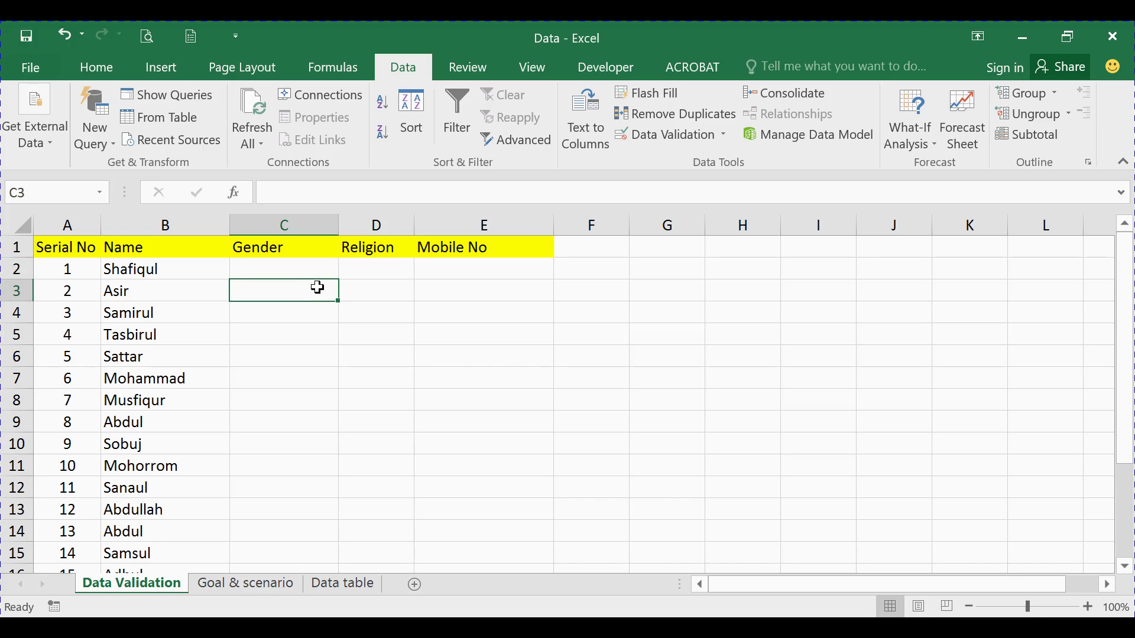
pyautogui.click(312, 264)
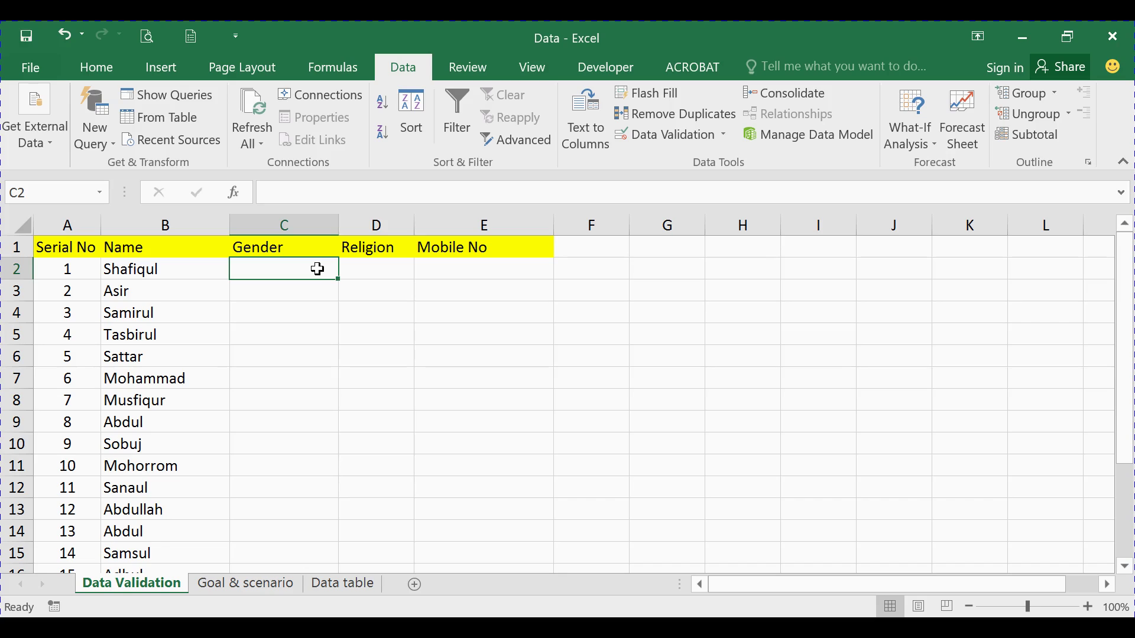
pyautogui.click(267, 294)
pyautogui.click(277, 271)
# Select the Gender column from C2 to the last row and open Data Validation
pyautogui.hotkey('ctrl', 'shift', 'Down')
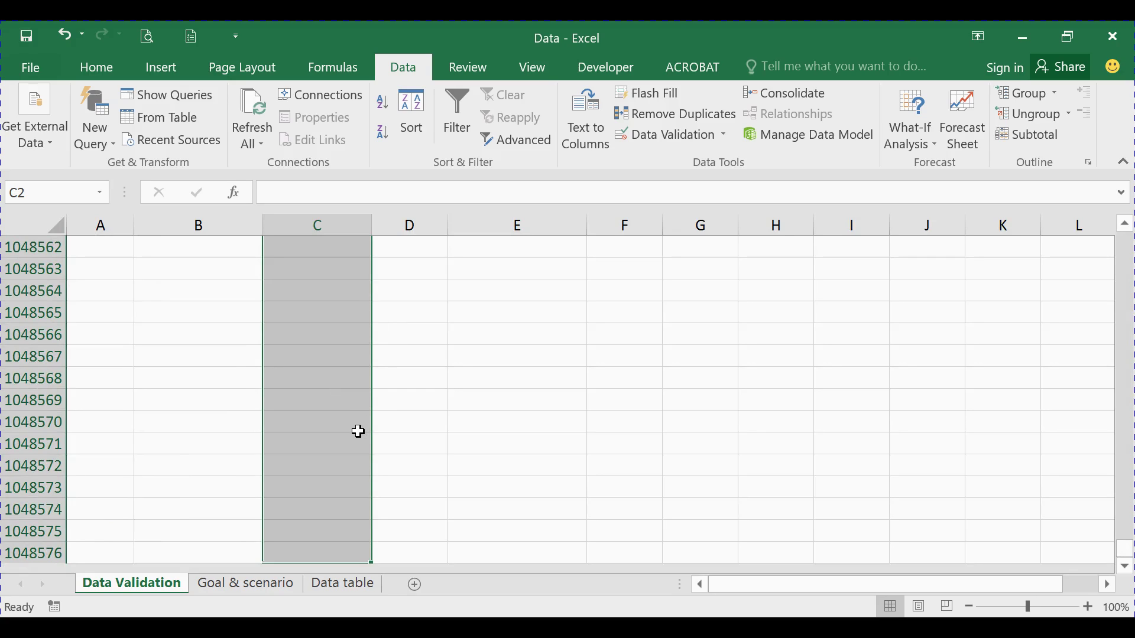
pyautogui.click(407, 72)
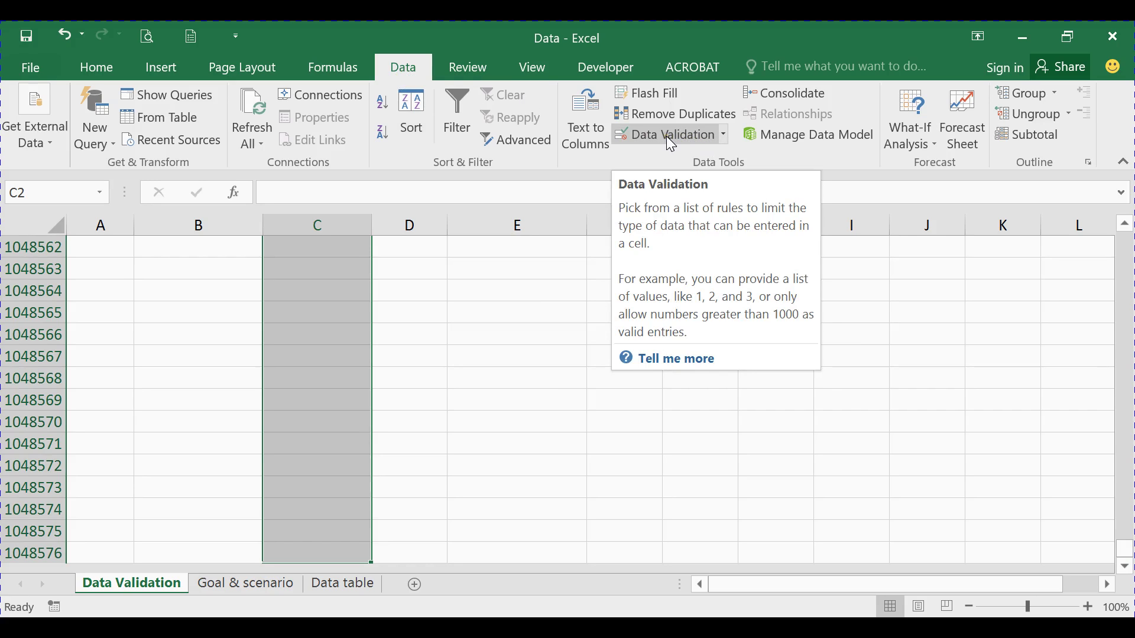
pyautogui.click(723, 134)
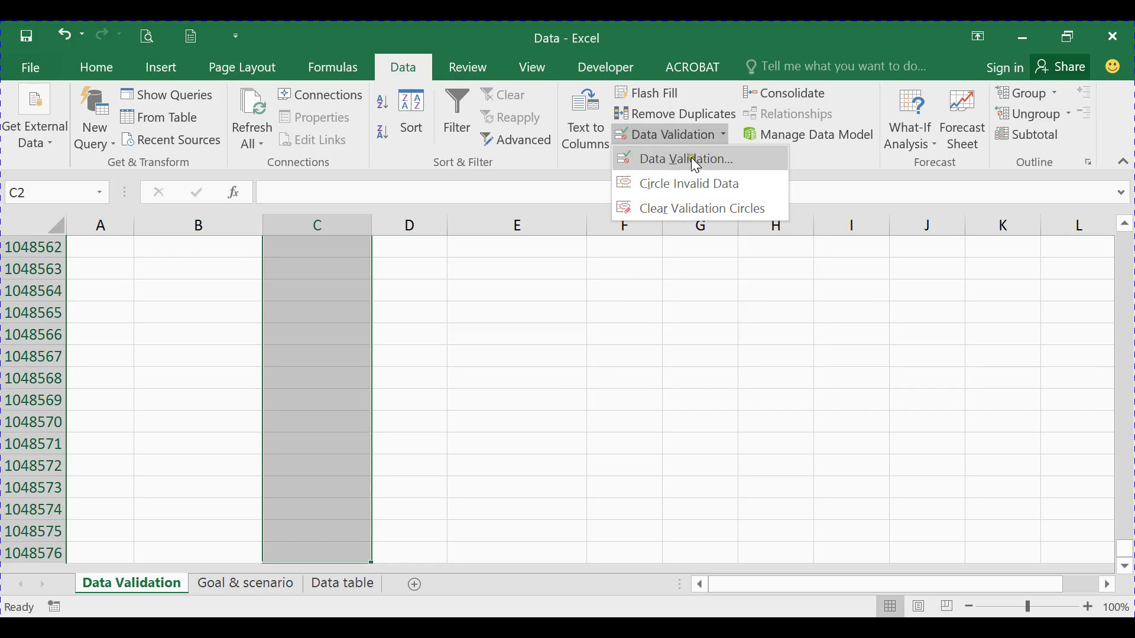
pyautogui.click(693, 158)
pyautogui.click(733, 127)
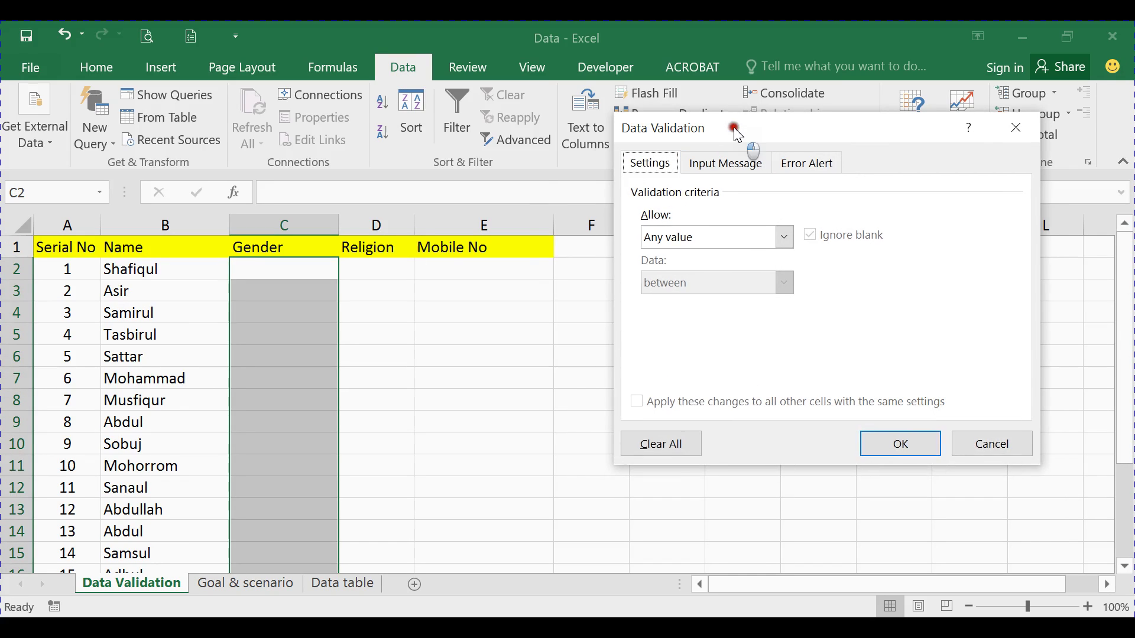
pyautogui.moveTo(733, 127); pyautogui.dragTo(666, 154)
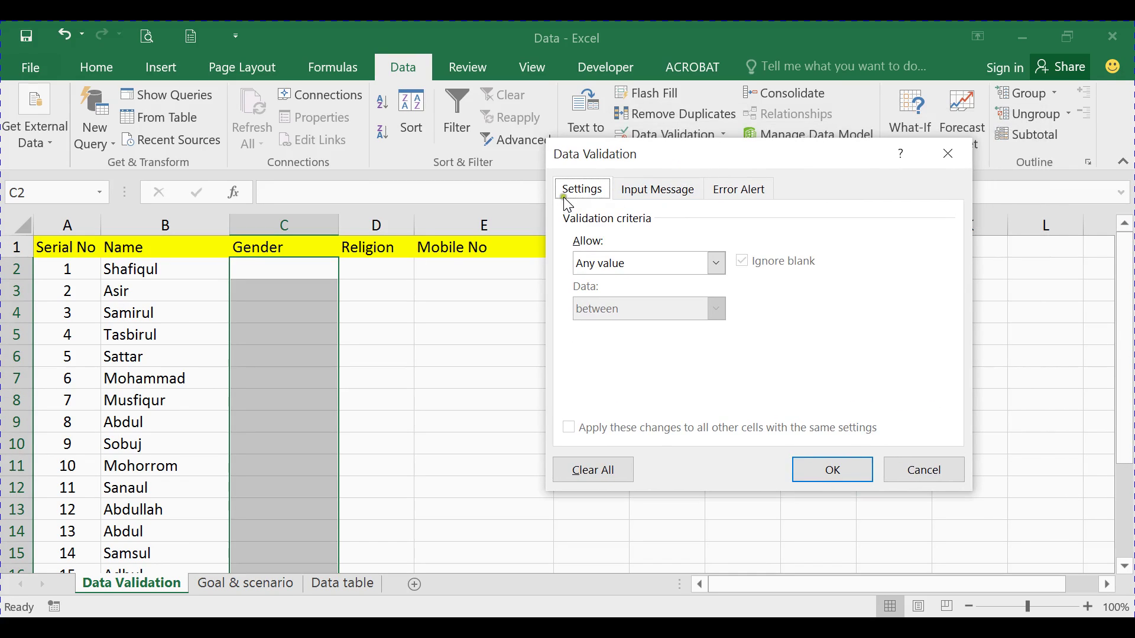
# Look over the Settings, Input Message and Error Alert tabs, then set Allow to List
pyautogui.click(582, 187)
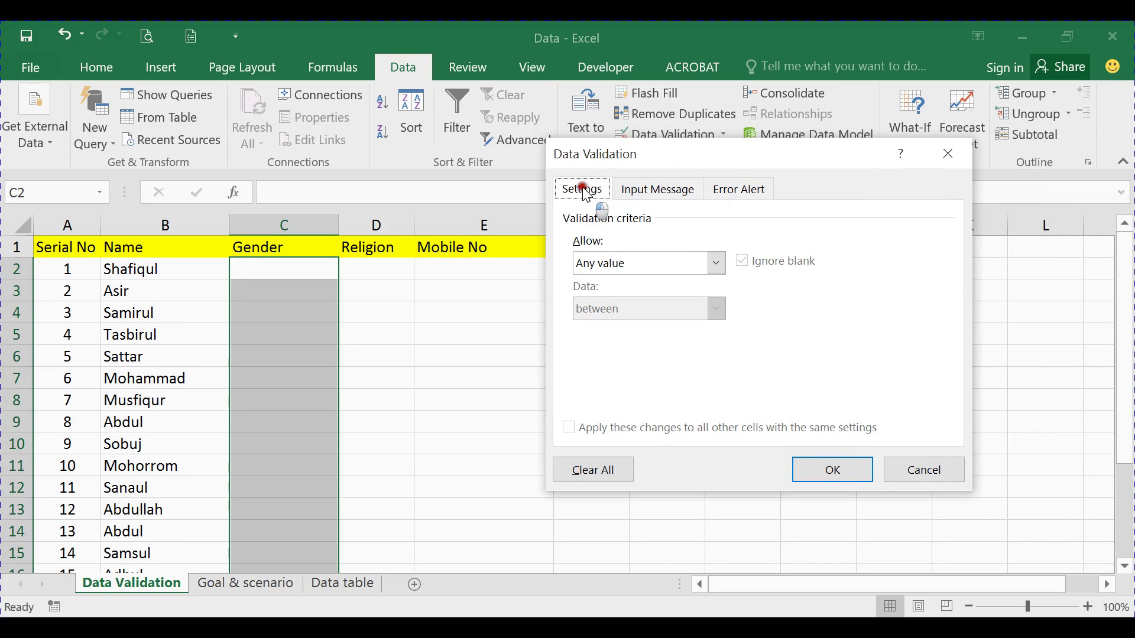
pyautogui.click(643, 190)
pyautogui.click(750, 192)
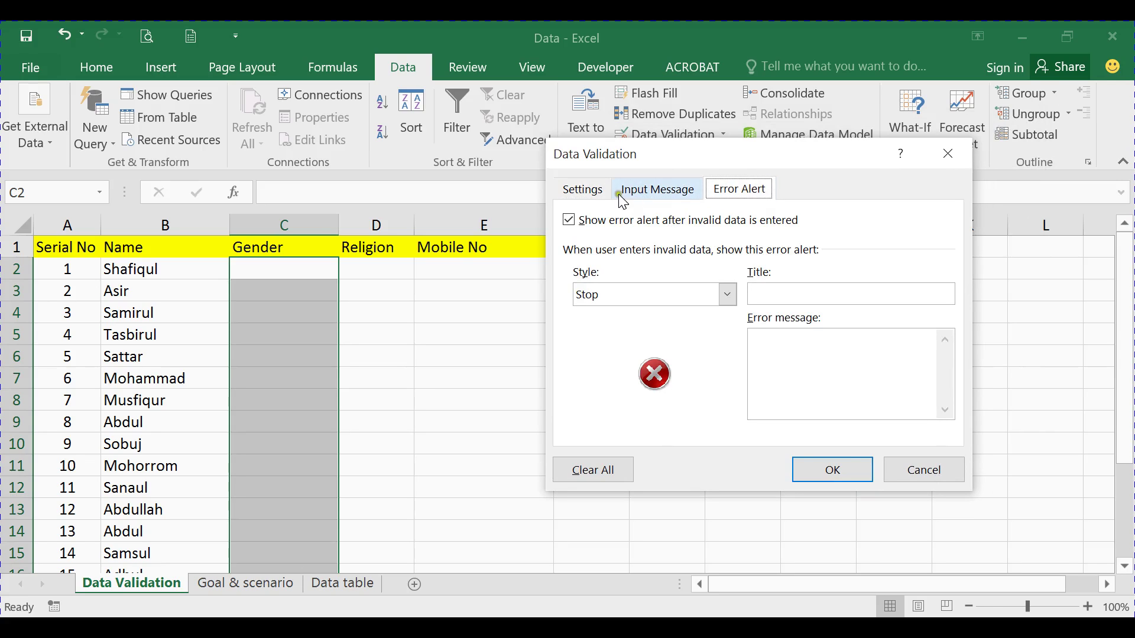
pyautogui.click(584, 190)
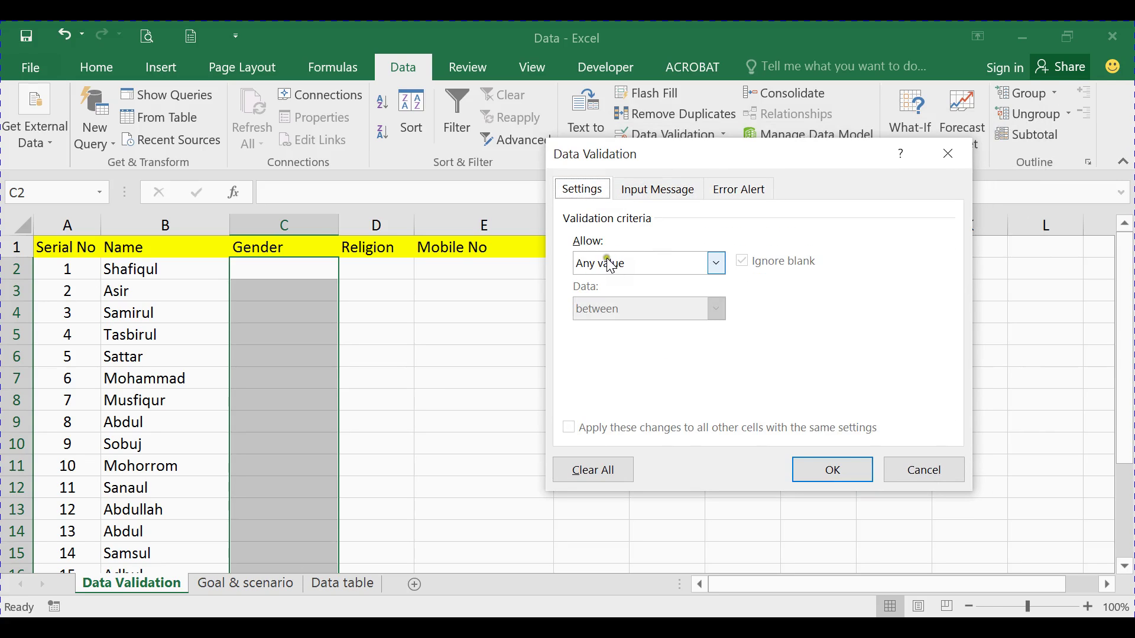
pyautogui.click(646, 265)
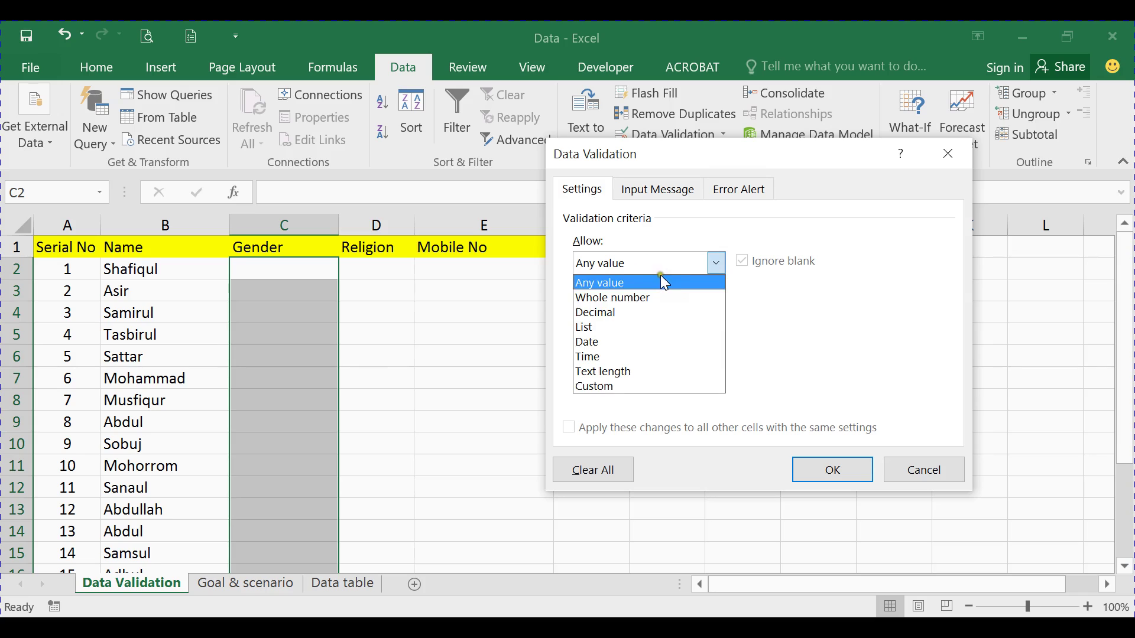
pyautogui.click(606, 328)
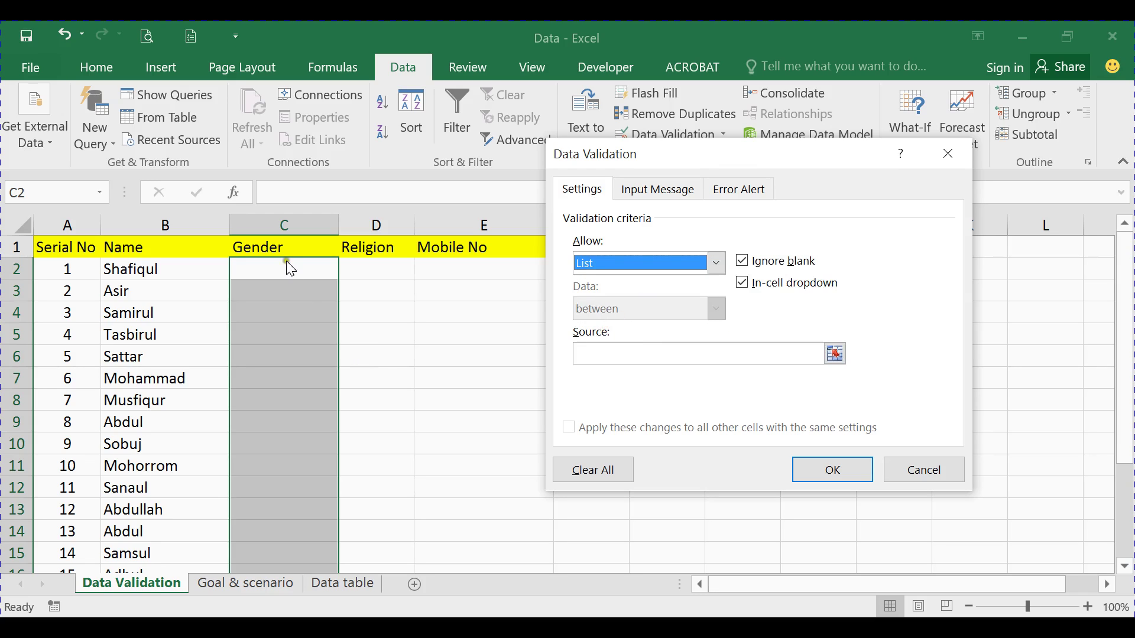
# Enter 'Male, Female,Other' as the Gender list source instead of a cell range, and confirm
pyautogui.click(597, 351)
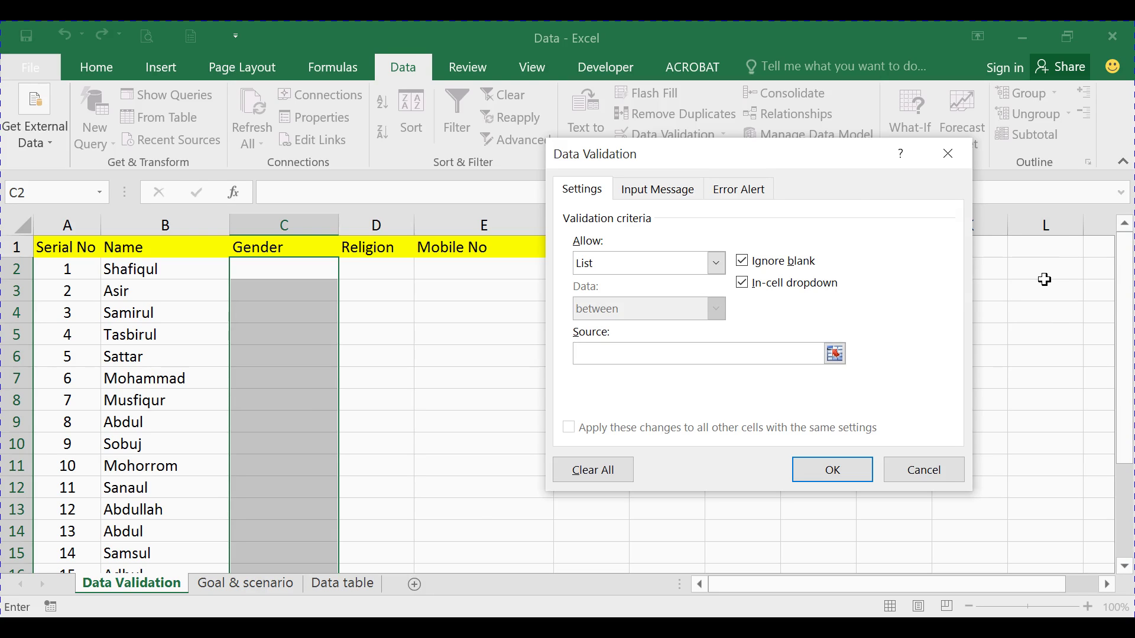
pyautogui.moveTo(1039, 252); pyautogui.dragTo(1034, 334)
pyautogui.moveTo(646, 352); pyautogui.dragTo(568, 353)
pyautogui.press('BackSpace')
pyautogui.write('MA')
pyautogui.press('BackSpace')
pyautogui.press('BackSpace')
pyautogui.write('ale, Female,')
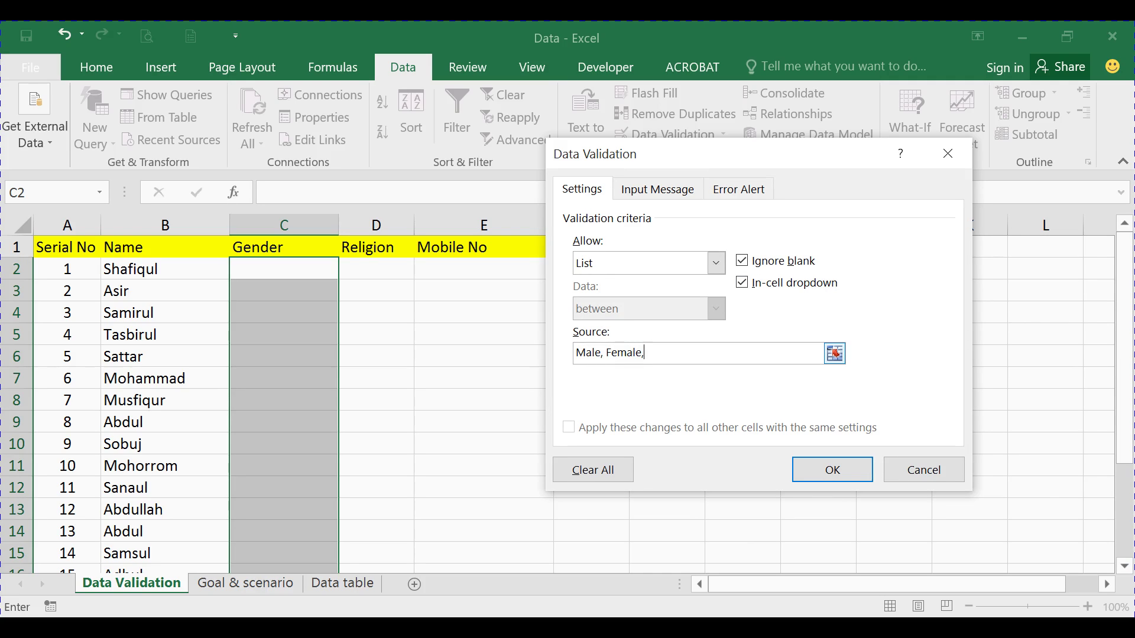
pyautogui.write('Other')
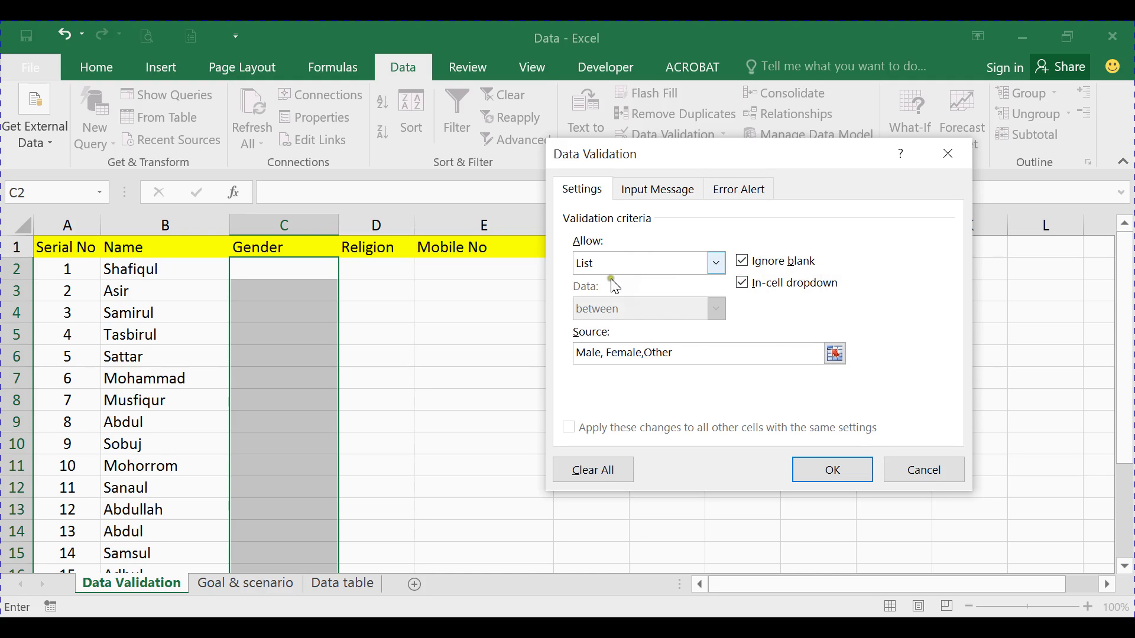
pyautogui.click(845, 470)
pyautogui.click(305, 310)
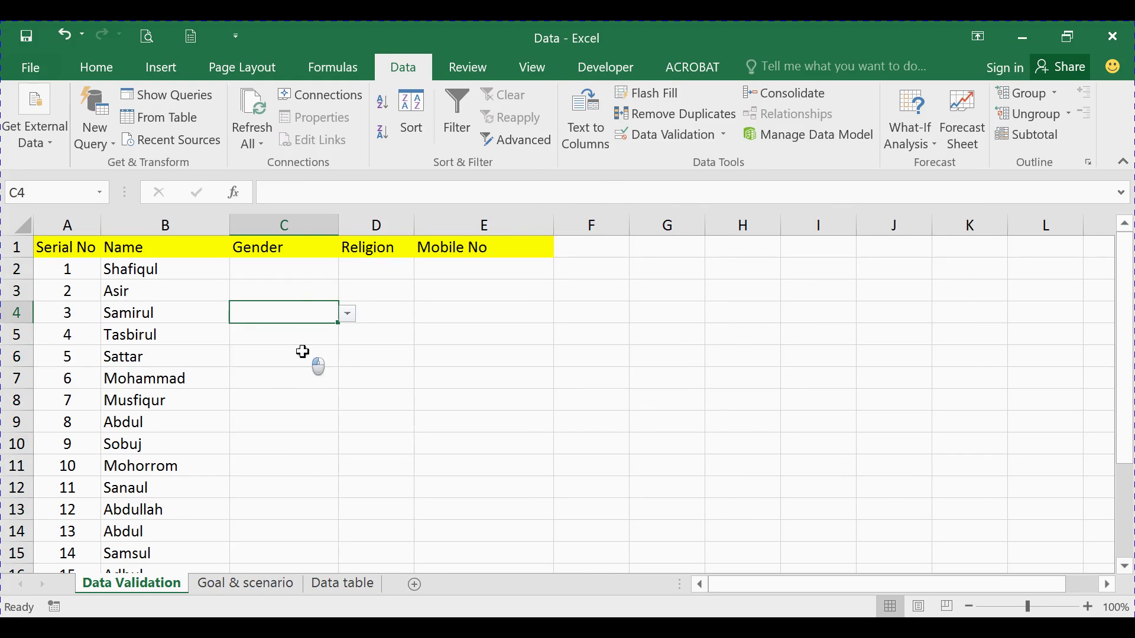
pyautogui.click(305, 270)
pyautogui.click(347, 271)
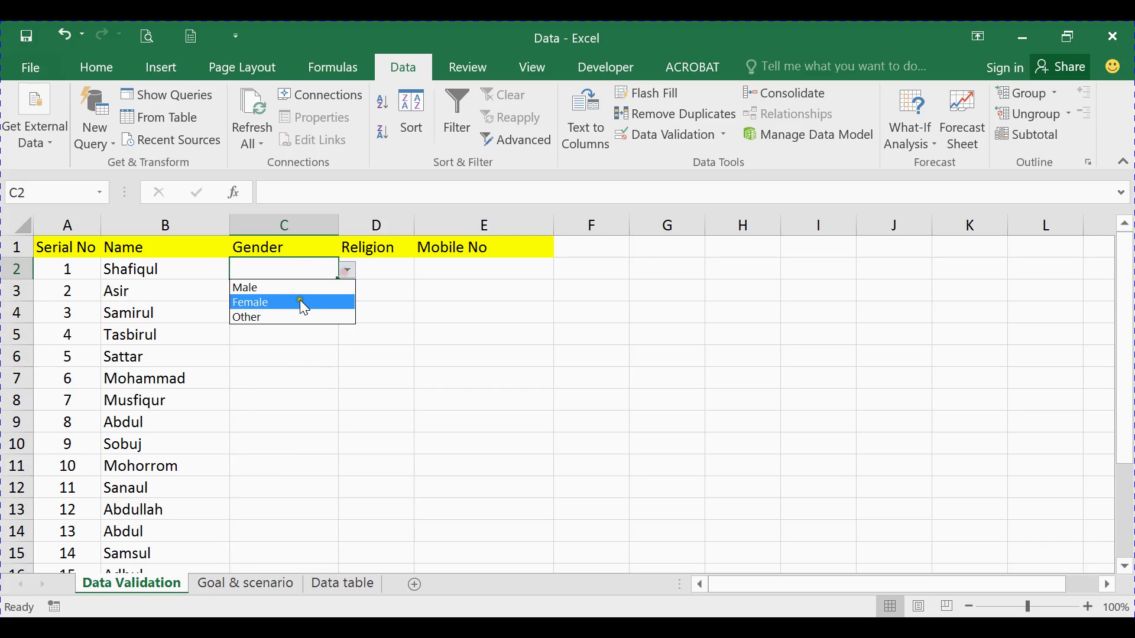
pyautogui.click(293, 288)
pyautogui.click(293, 289)
pyautogui.click(347, 292)
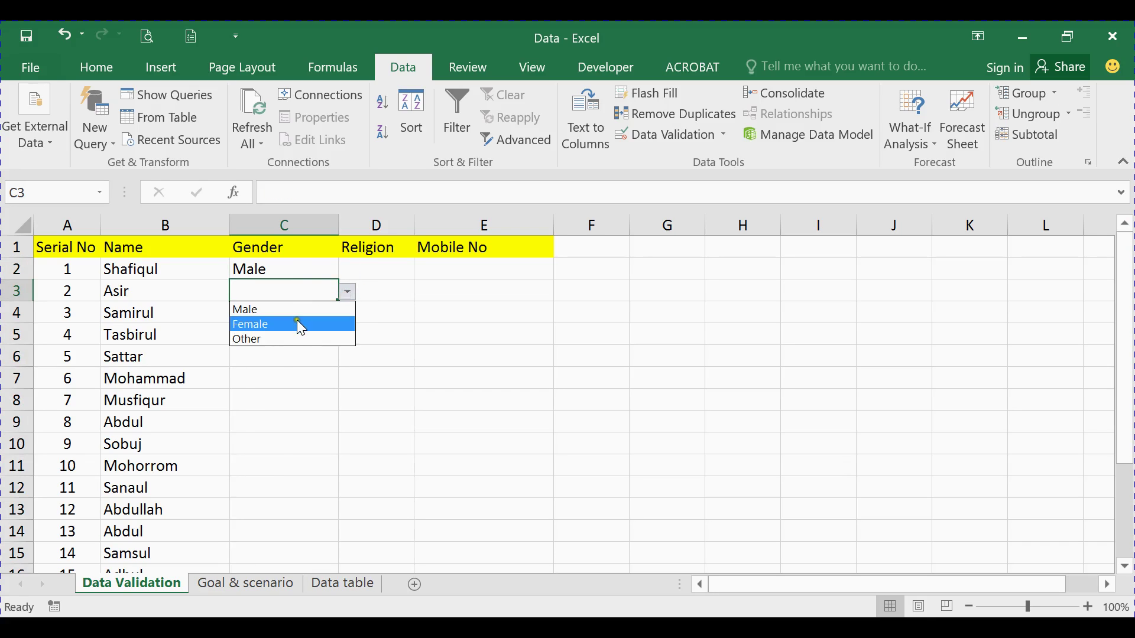
pyautogui.click(298, 325)
pyautogui.click(297, 270)
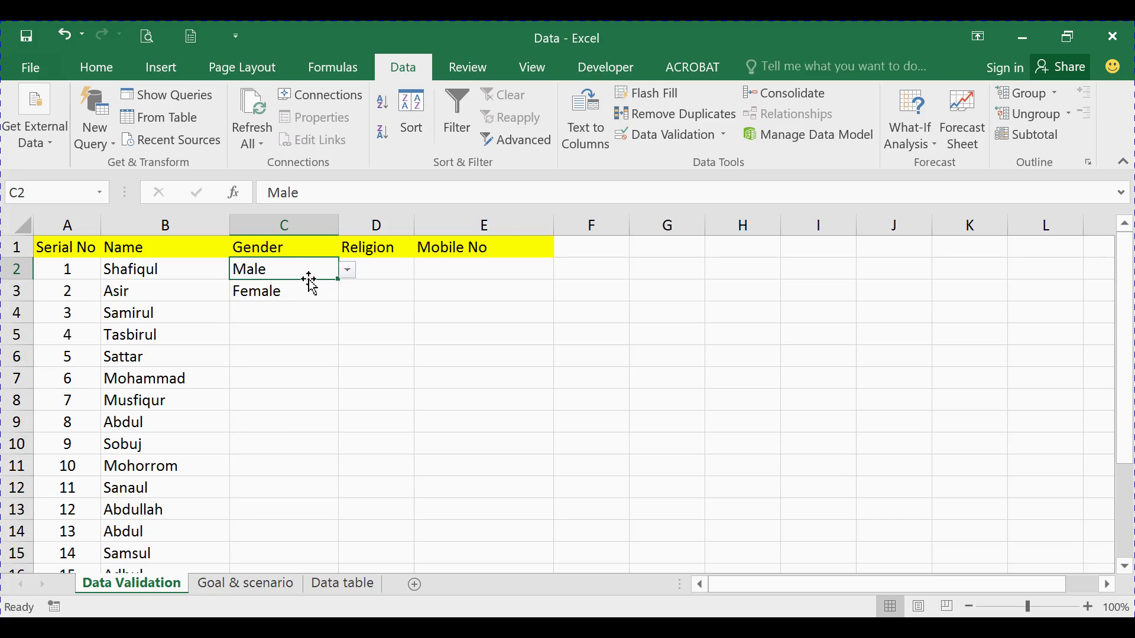
pyautogui.hotkey('ctrl', 'z')
pyautogui.hotkey('ctrl', 'z')
pyautogui.click(310, 286)
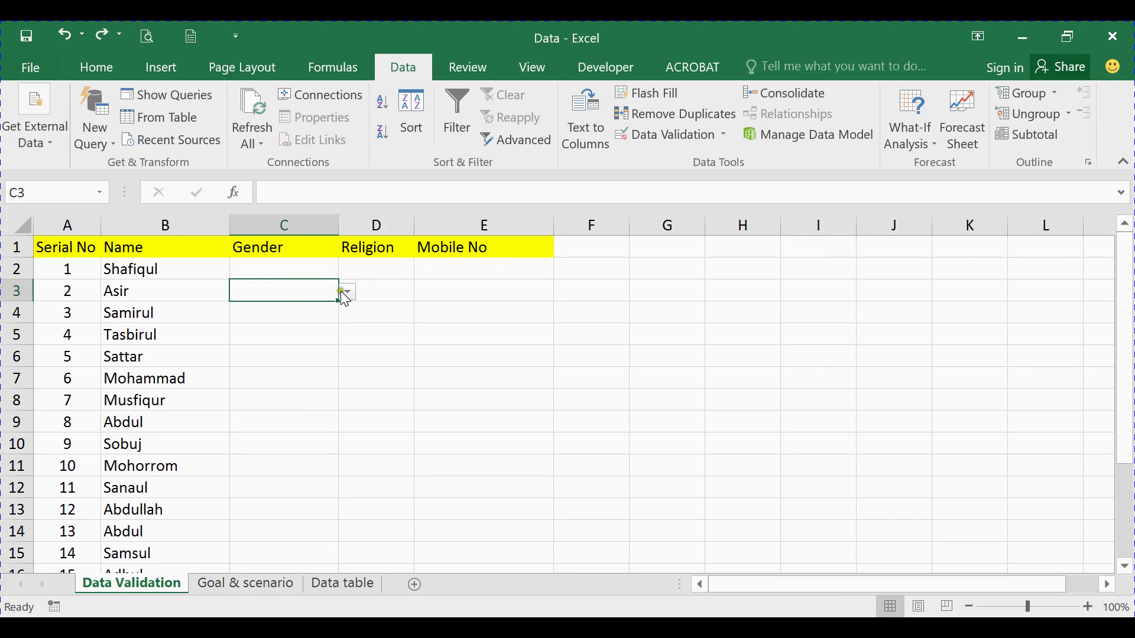
pyautogui.click(312, 273)
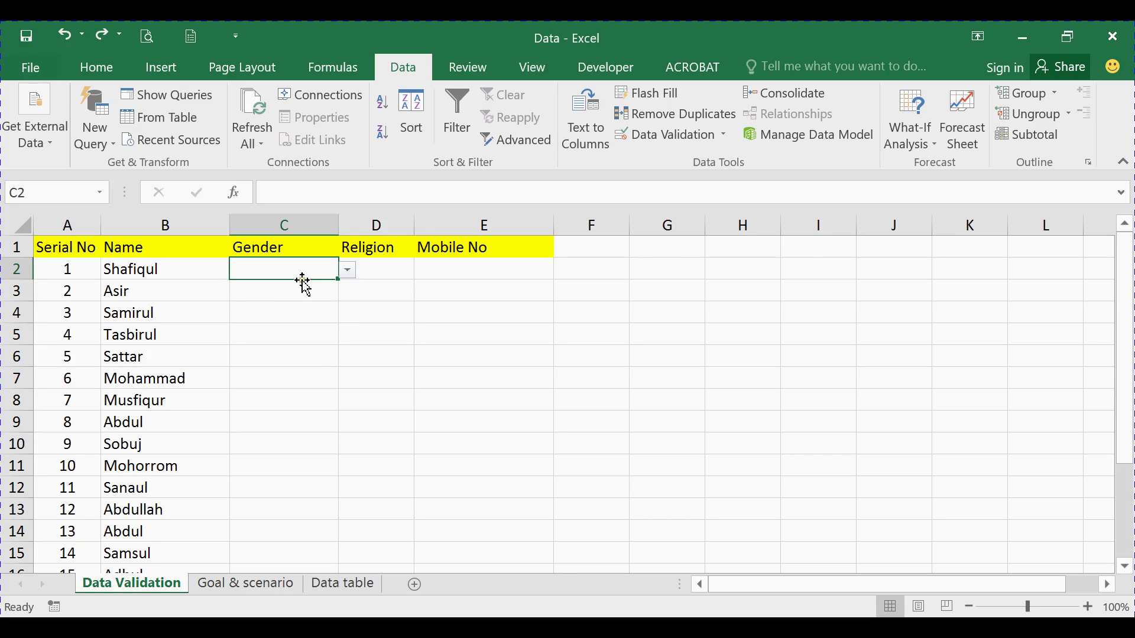
pyautogui.click(296, 304)
pyautogui.click(458, 305)
pyautogui.click(702, 311)
pyautogui.click(788, 313)
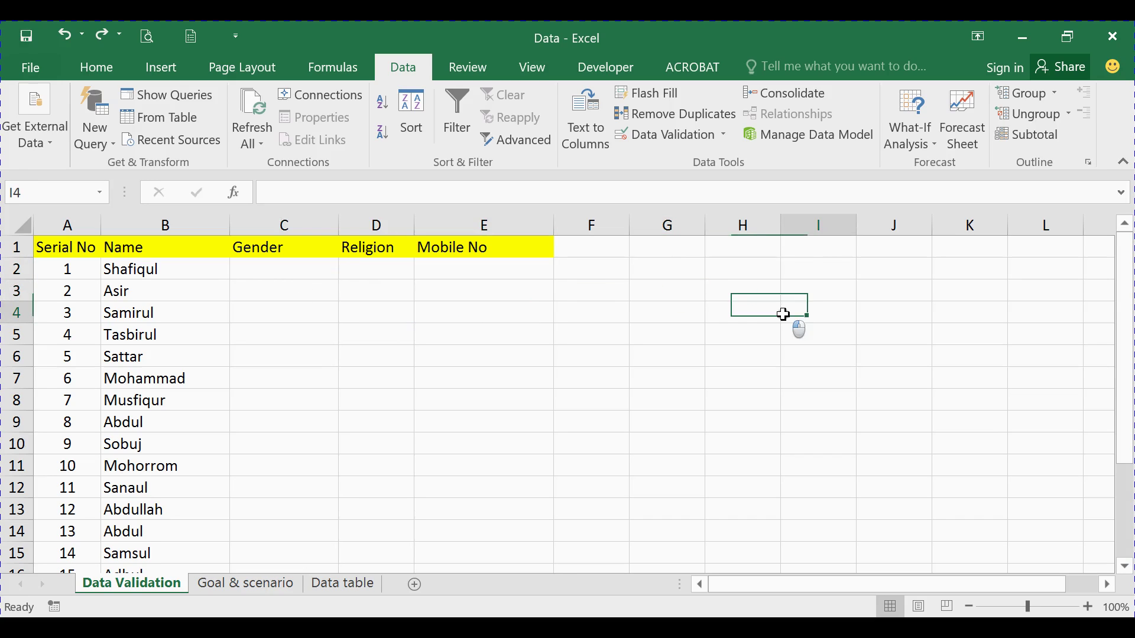
pyautogui.click(695, 311)
pyautogui.click(304, 271)
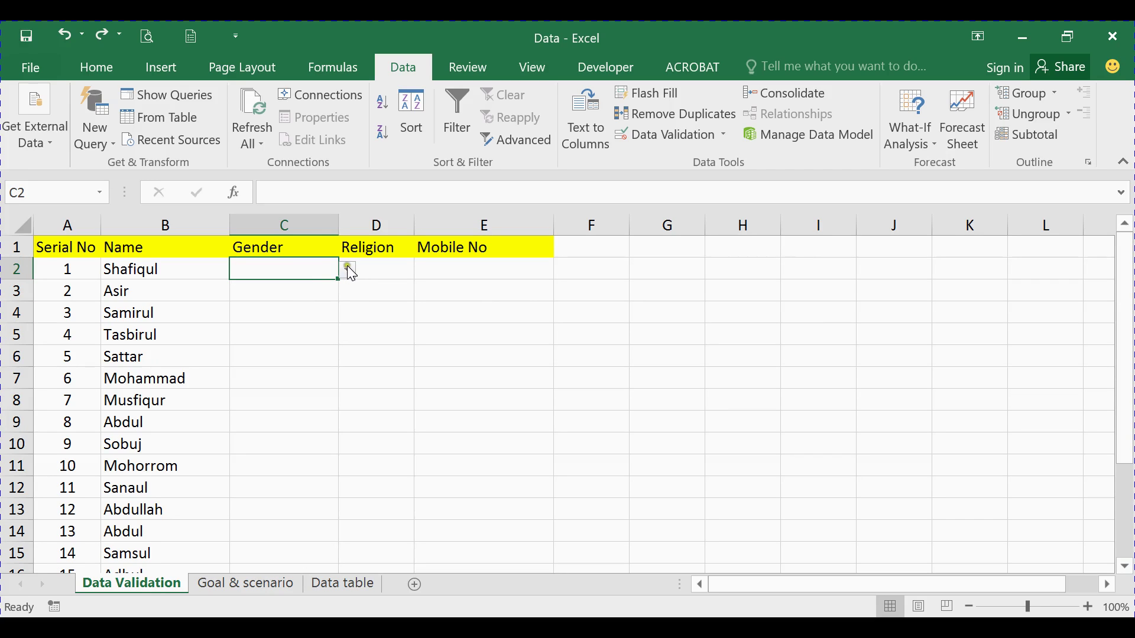
pyautogui.click(349, 269)
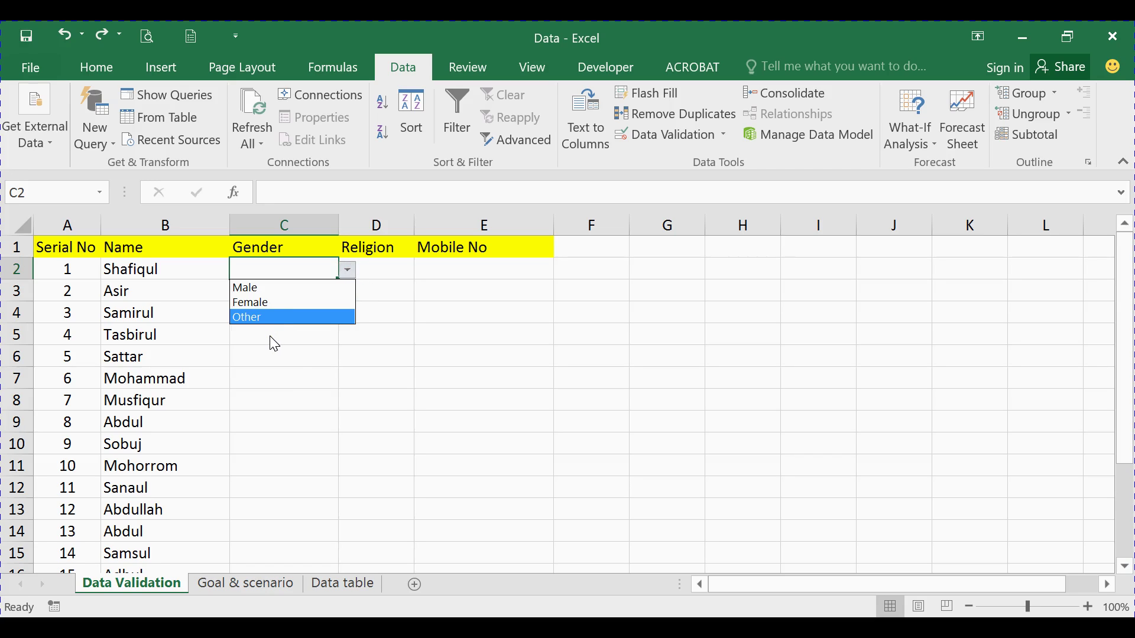
pyautogui.press('Escape')
pyautogui.click(281, 289)
pyautogui.click(280, 268)
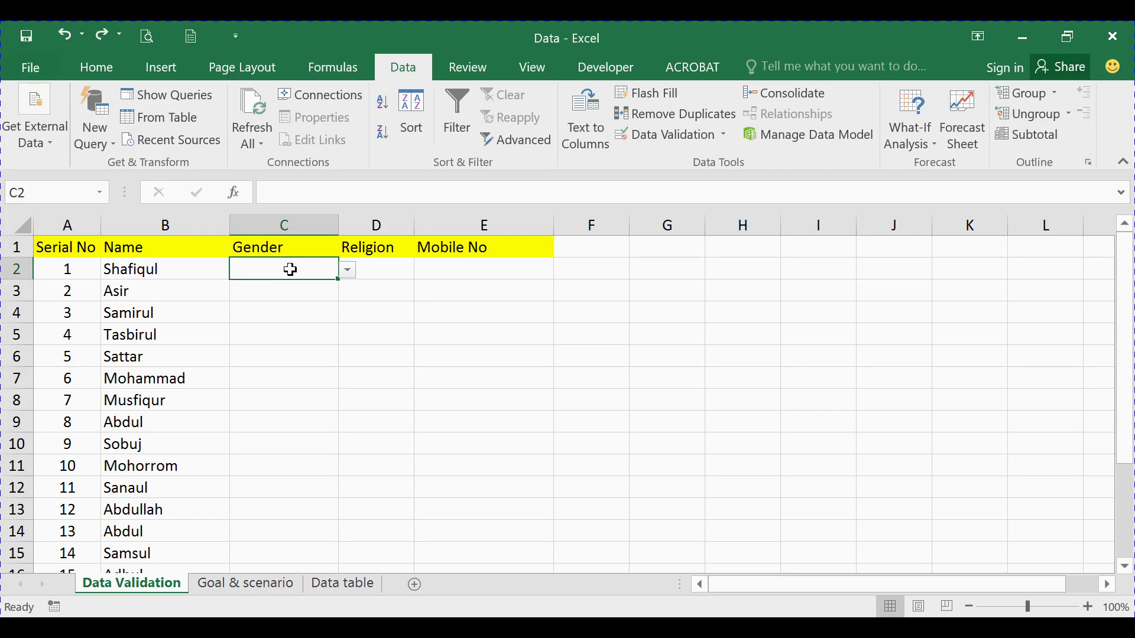
pyautogui.hotkey('ctrl', 'shift', 'Down')
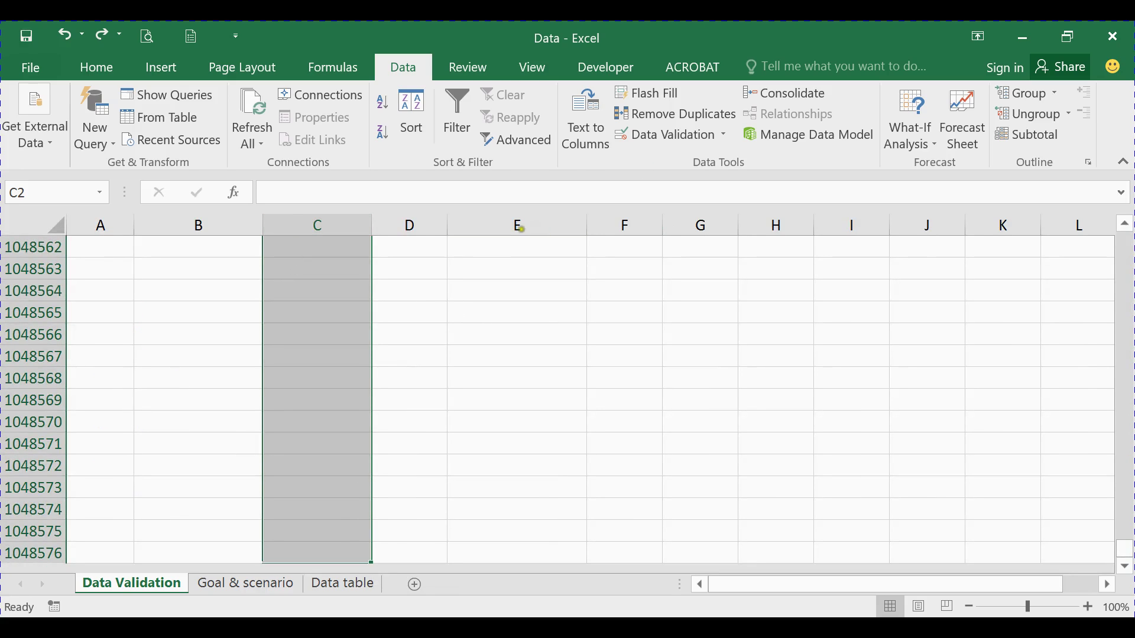
# Change the last Gender list choice from Other to Others
pyautogui.click(695, 134)
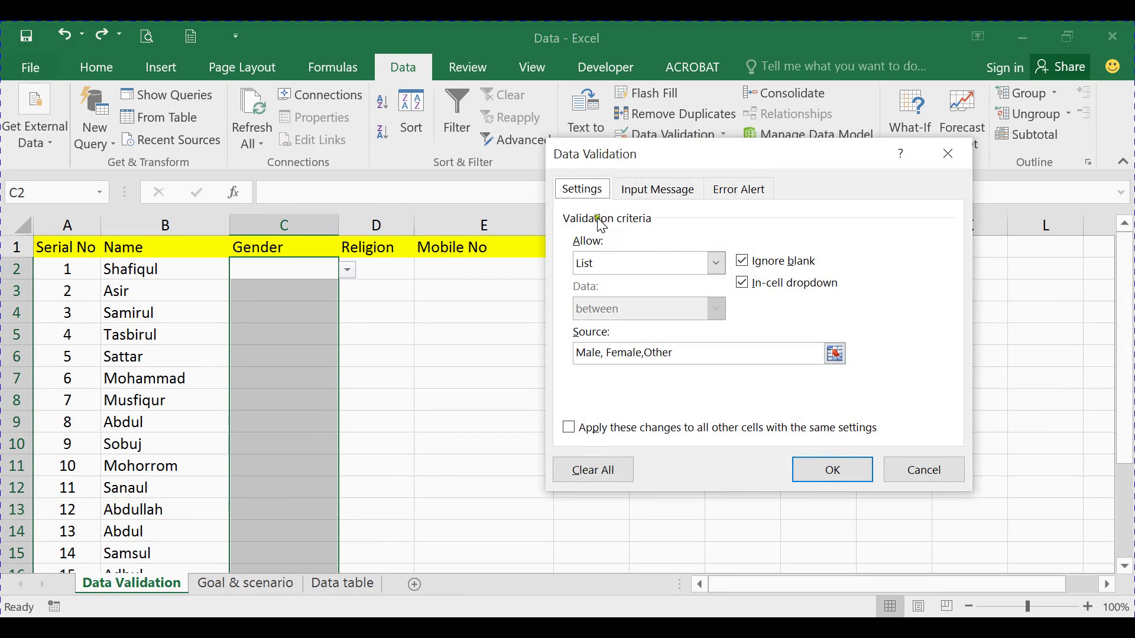
pyautogui.click(677, 353)
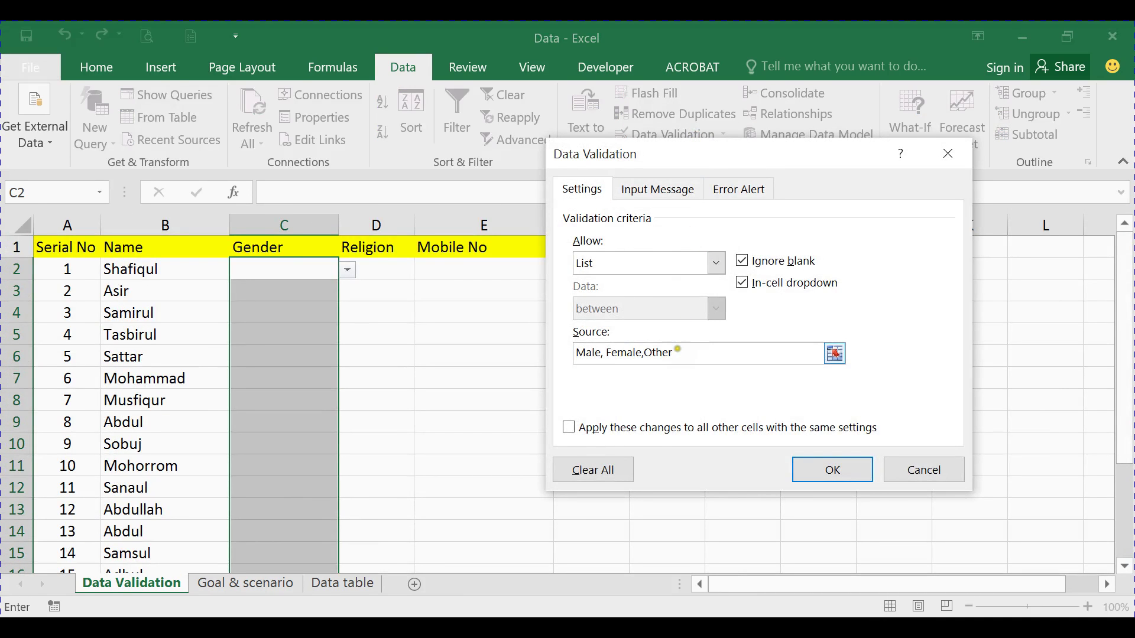
pyautogui.write('s')
# Add an 'Input Only' input message listing Male/Female/Others and apply the rule
pyautogui.click(661, 191)
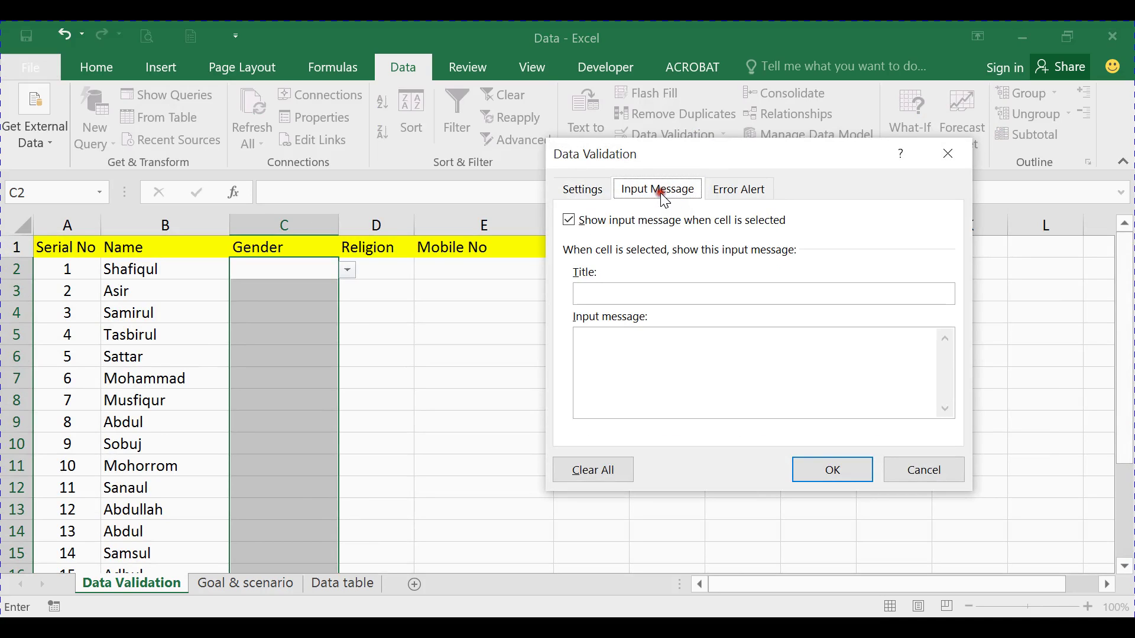
pyautogui.click(616, 294)
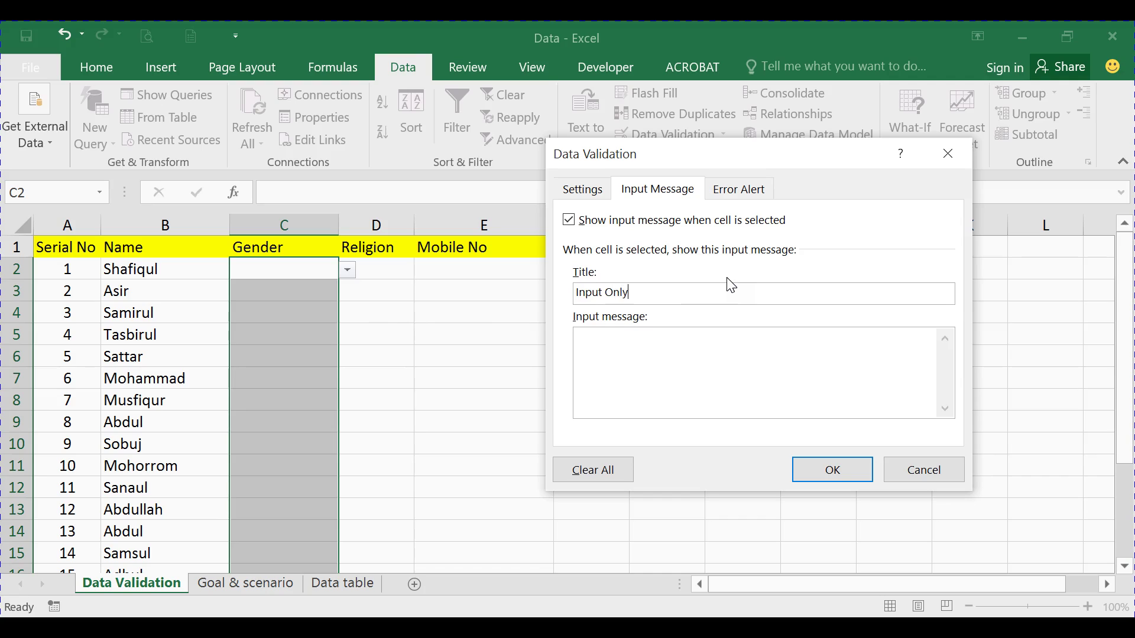
pyautogui.click(673, 338)
pyautogui.write('m')
pyautogui.press('BackSpace')
pyautogui.write('Mal')
pyautogui.write('ema')
pyautogui.write('thers')
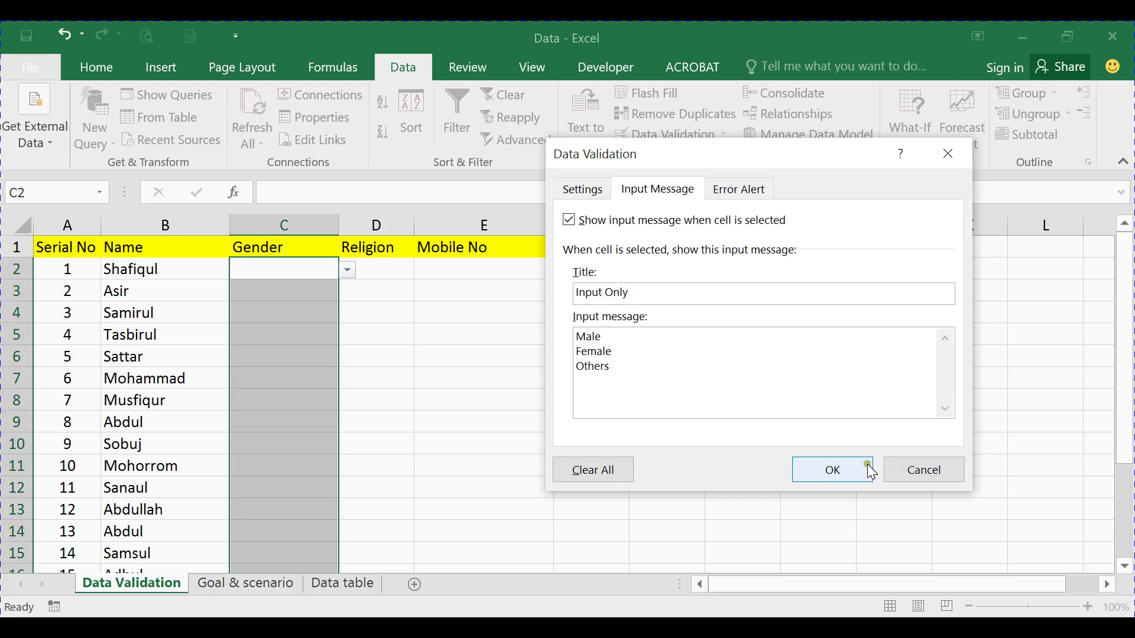
pyautogui.click(852, 470)
pyautogui.click(279, 378)
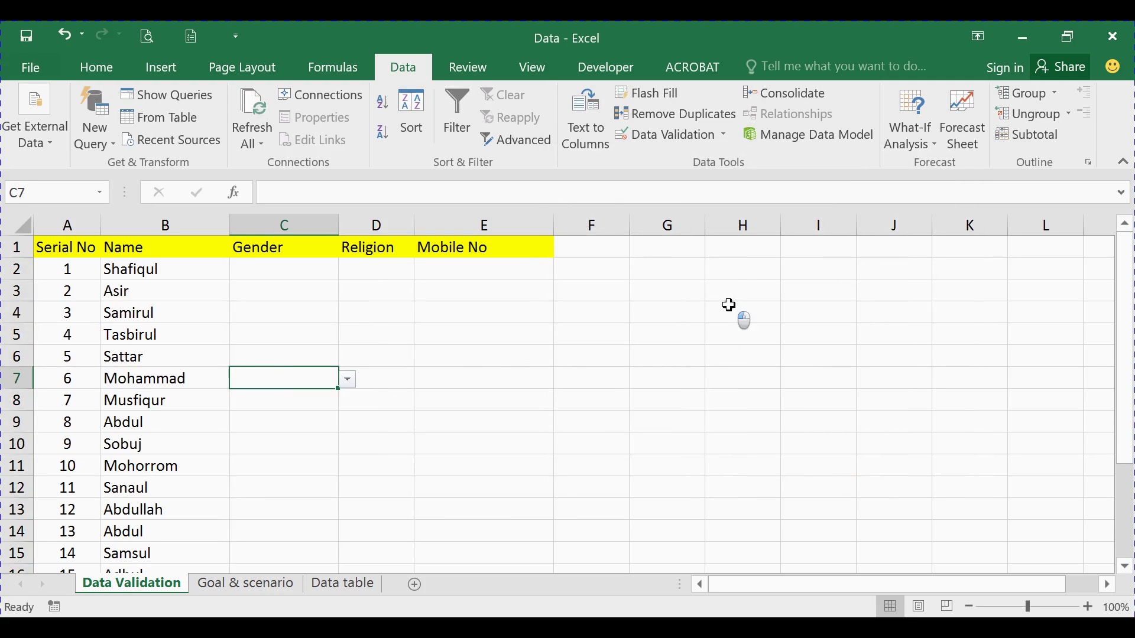
# Select C2 to see its input message and choose Female from its dropdown
pyautogui.click(732, 310)
pyautogui.click(844, 341)
pyautogui.click(782, 303)
pyautogui.click(676, 317)
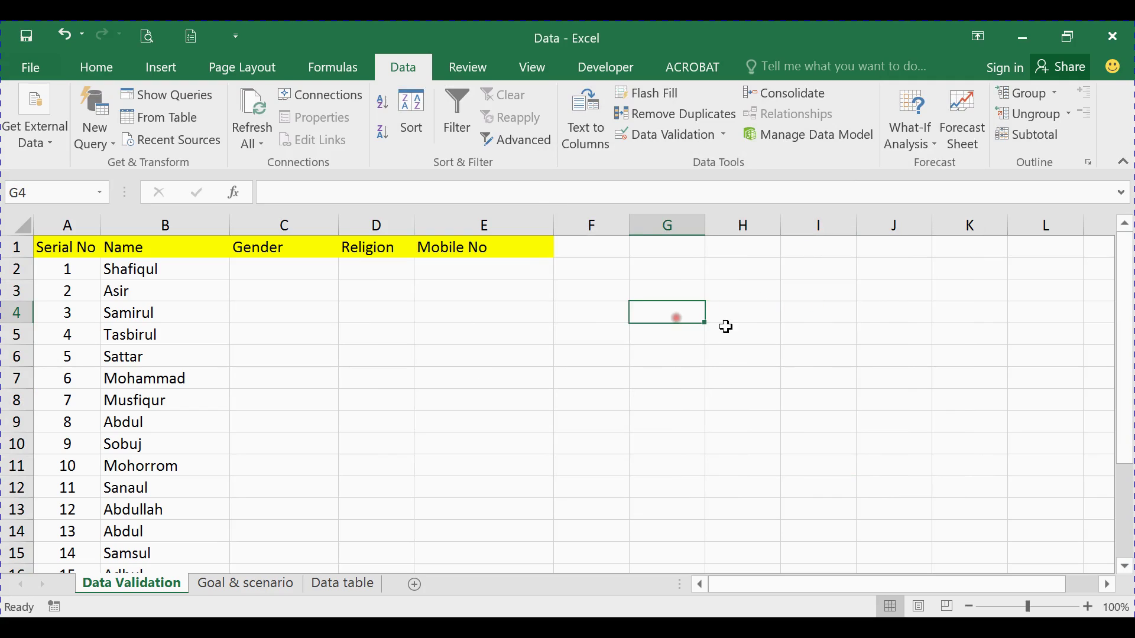
pyautogui.click(758, 300)
pyautogui.click(780, 335)
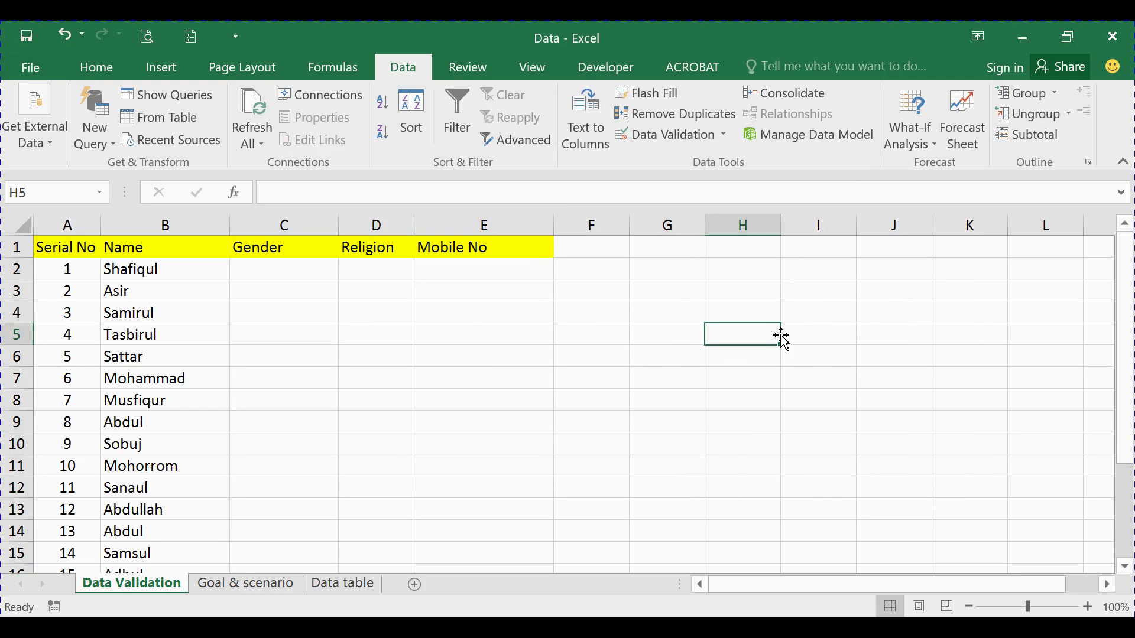
pyautogui.click(700, 382)
pyautogui.click(326, 271)
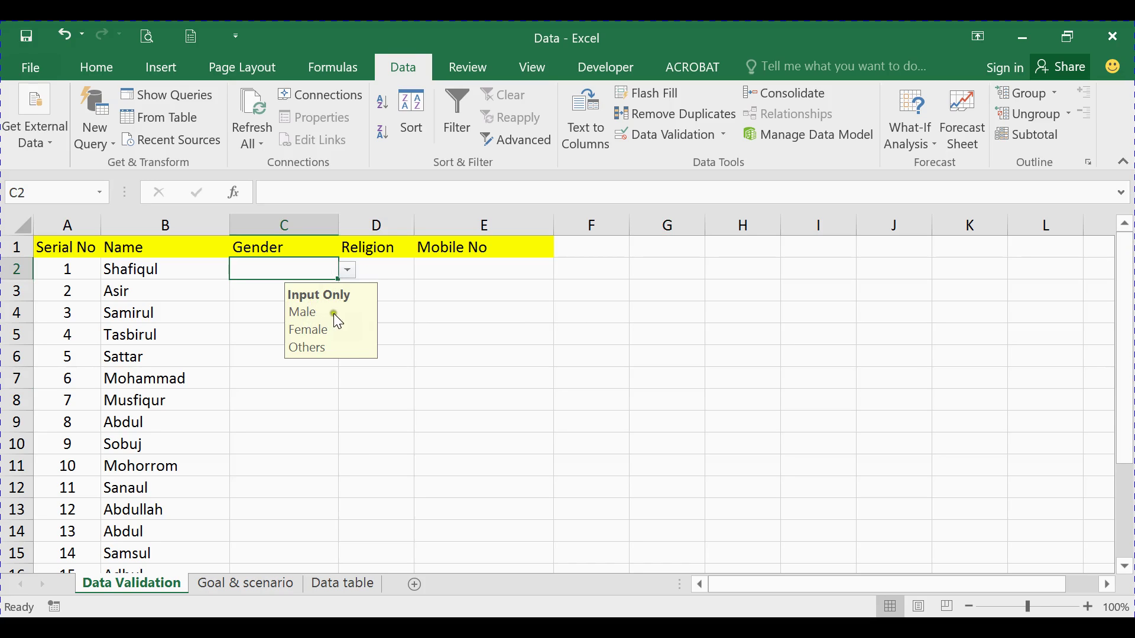
pyautogui.click(347, 270)
pyautogui.click(281, 299)
# Choose Male for C5 and Female for C8 and C6 from their dropdowns
pyautogui.click(265, 329)
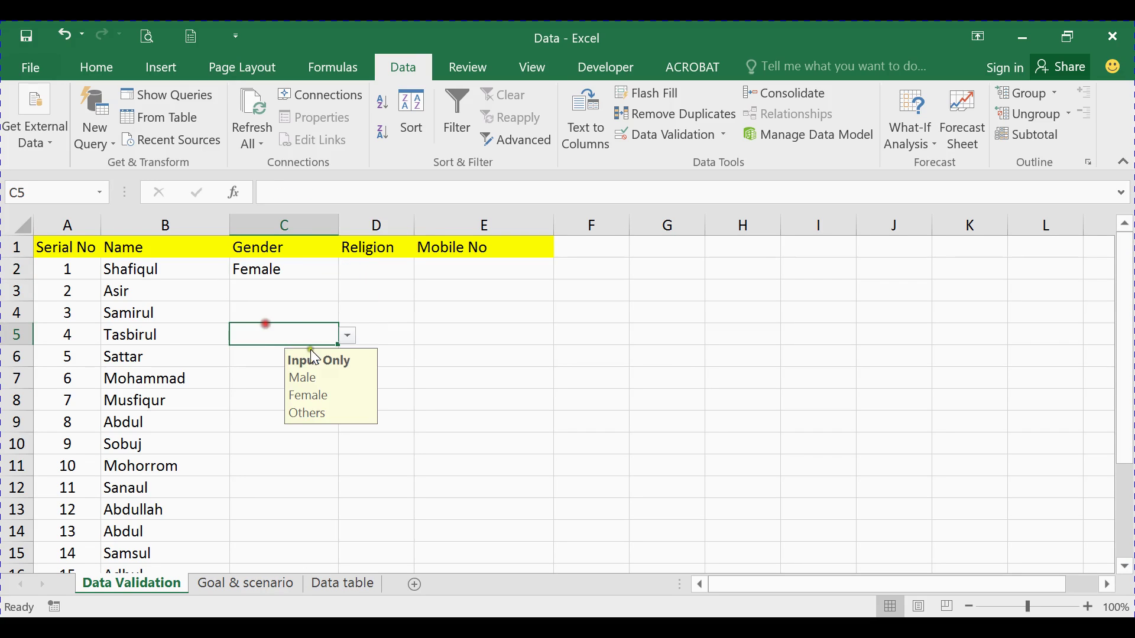
pyautogui.click(347, 335)
pyautogui.click(278, 350)
pyautogui.click(254, 400)
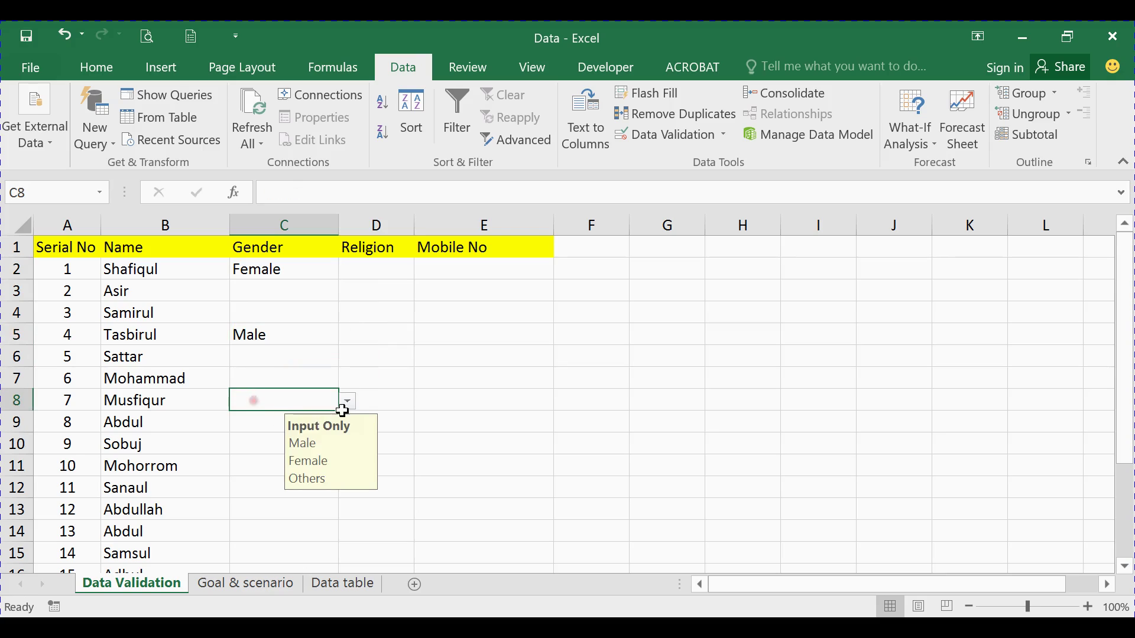
pyautogui.click(347, 401)
pyautogui.click(258, 431)
pyautogui.click(299, 354)
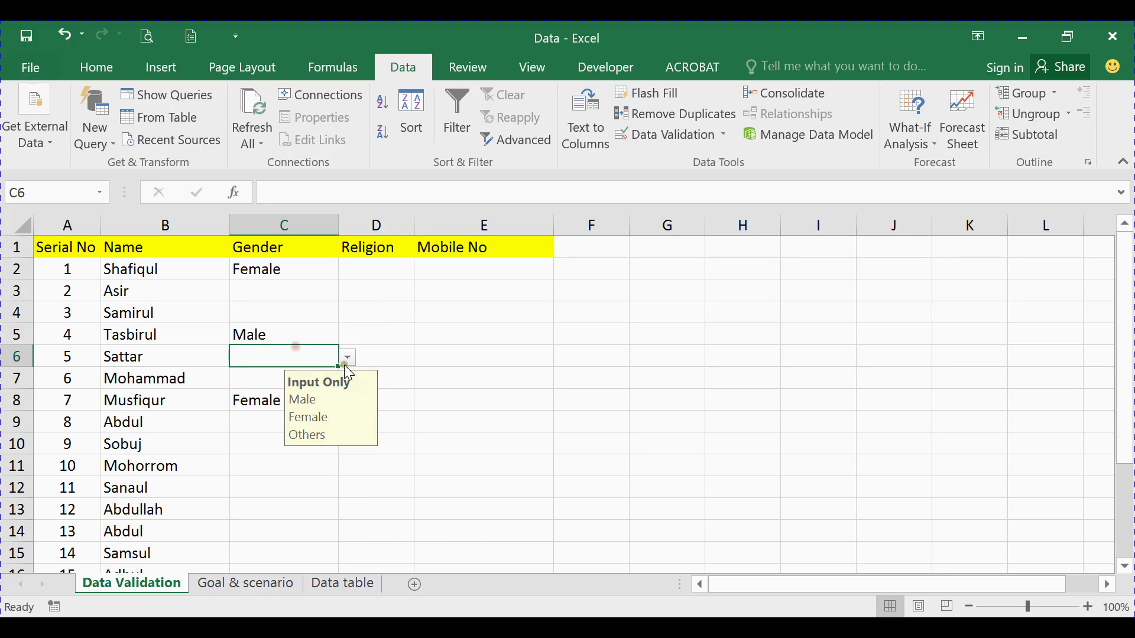
pyautogui.click(347, 358)
pyautogui.click(274, 388)
# Check the input message on C4, C3 and C10, then widen the Religion column
pyautogui.click(315, 316)
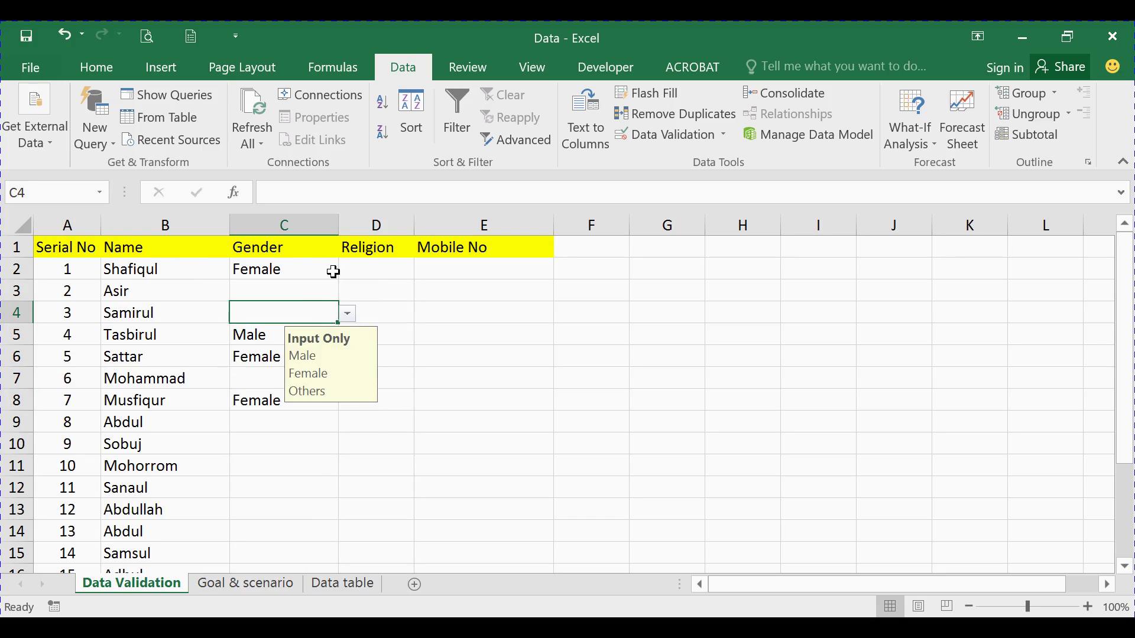
pyautogui.click(298, 293)
pyautogui.click(275, 449)
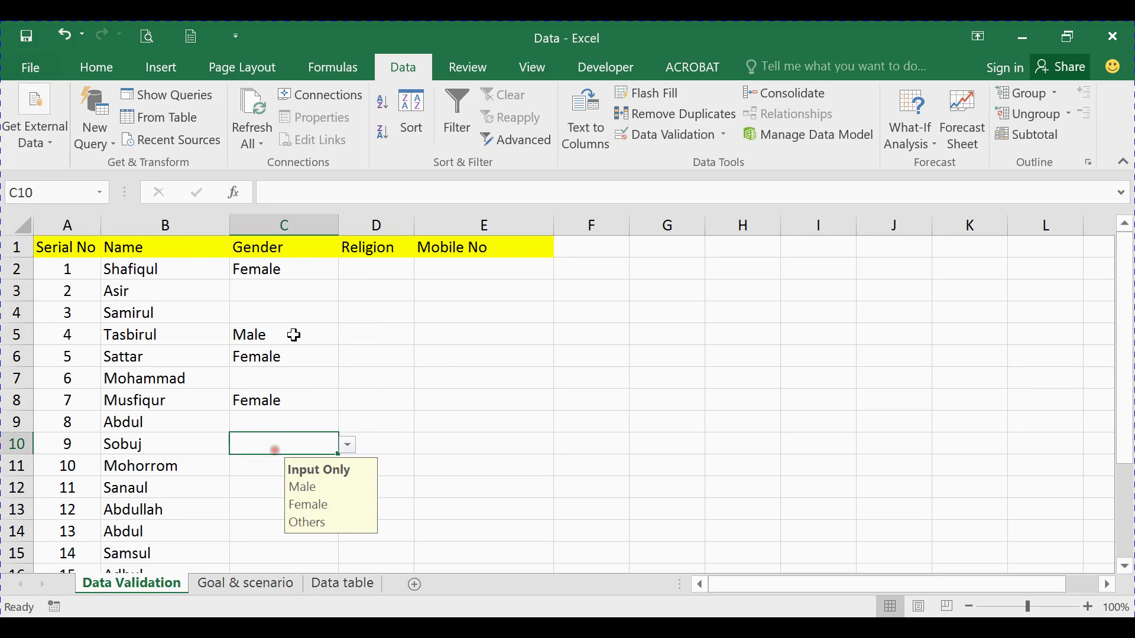
pyautogui.click(295, 312)
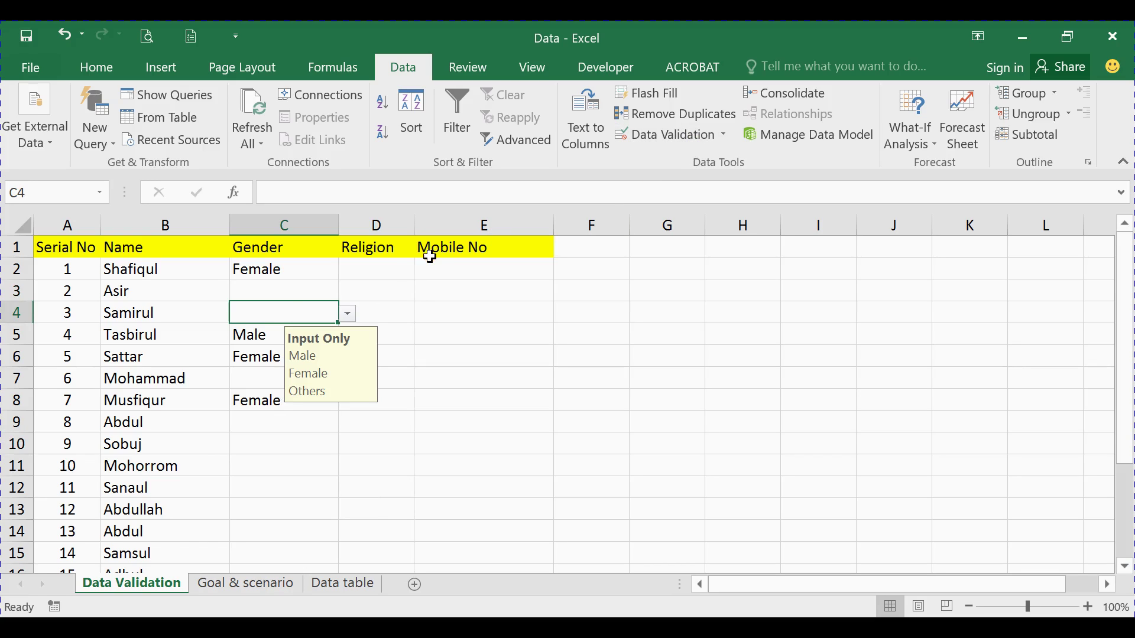
pyautogui.click(392, 266)
pyautogui.moveTo(420, 226); pyautogui.dragTo(428, 226)
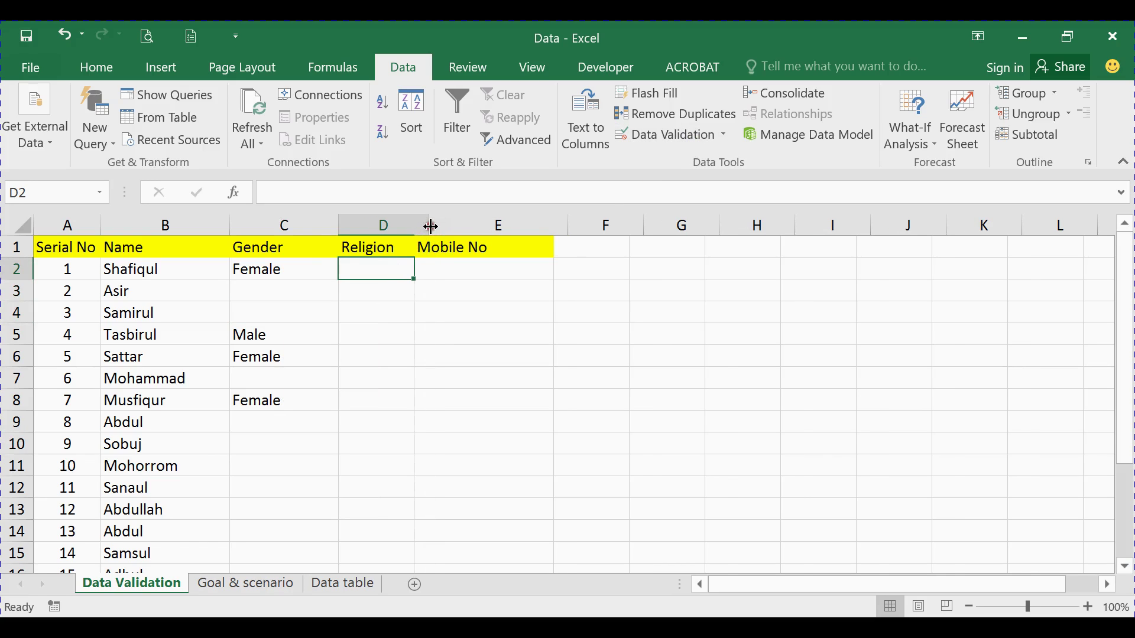
pyautogui.click(417, 586)
# Enter Islam, Hindu, Buddish and Christian in B2:B5 of the new sheet
pyautogui.click(171, 276)
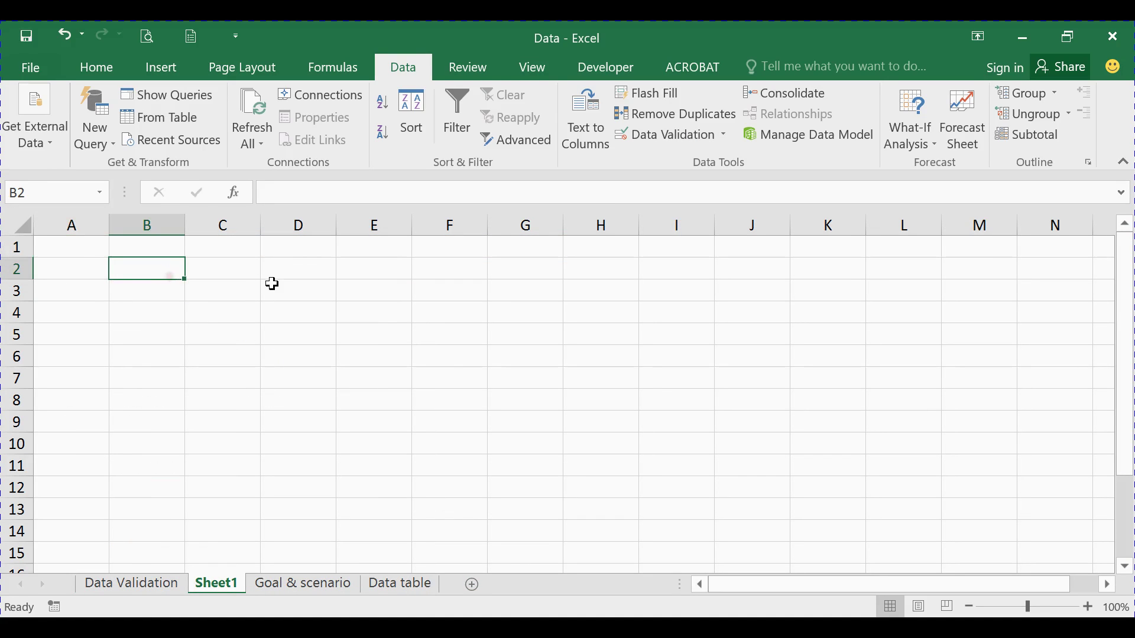
pyautogui.write('Islam')
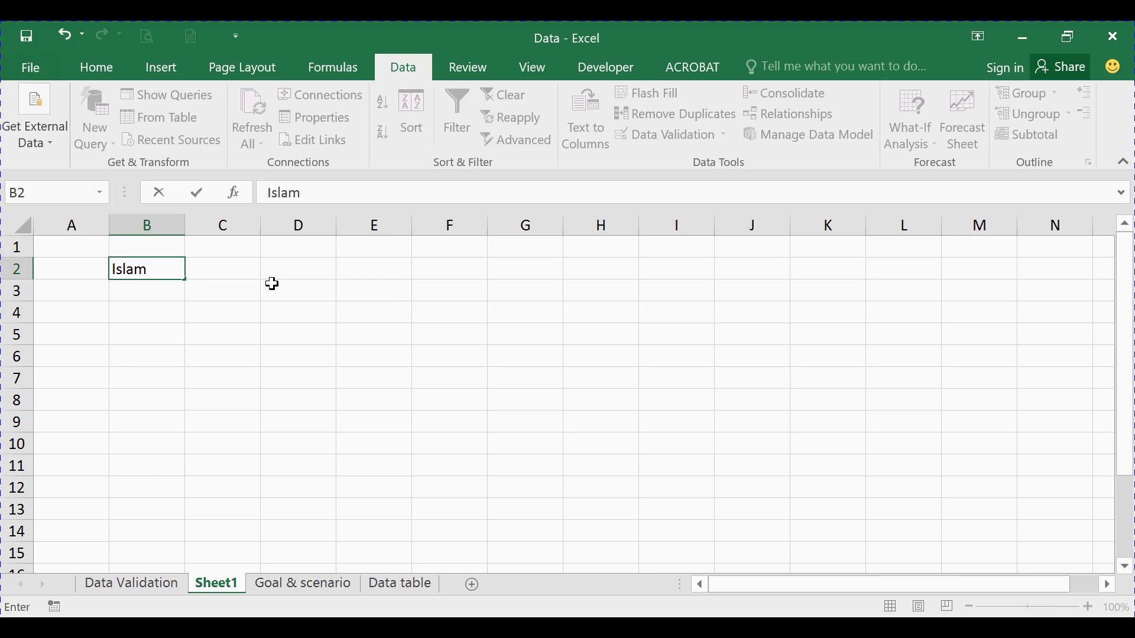
pyautogui.press('Return')
pyautogui.write('H')
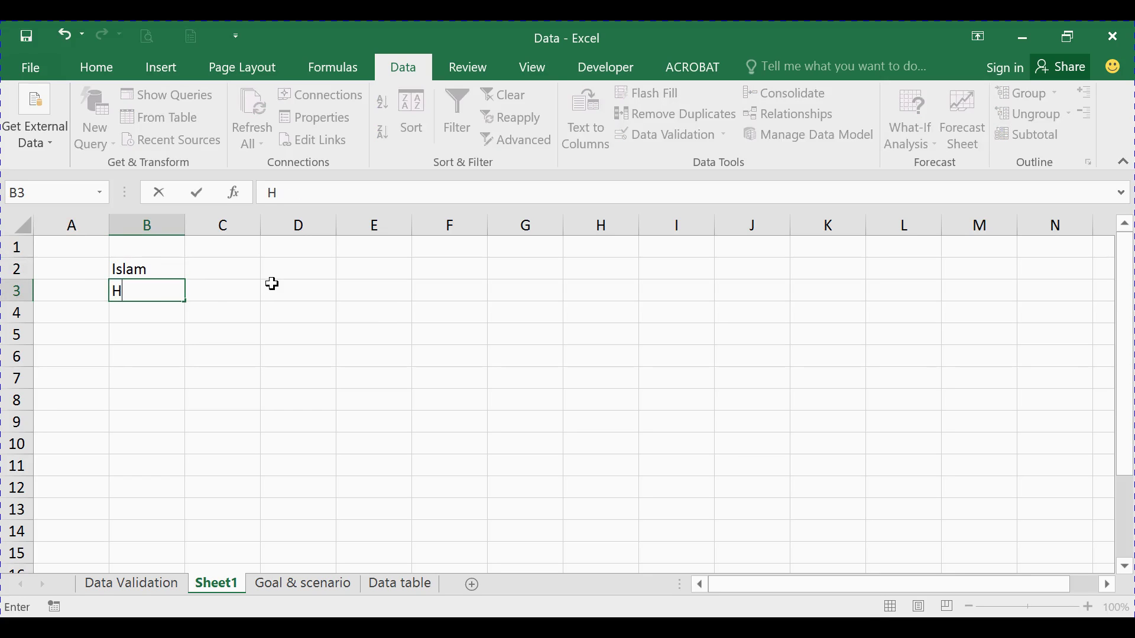
pyautogui.write('indu')
pyautogui.press('Return')
pyautogui.write('Bu')
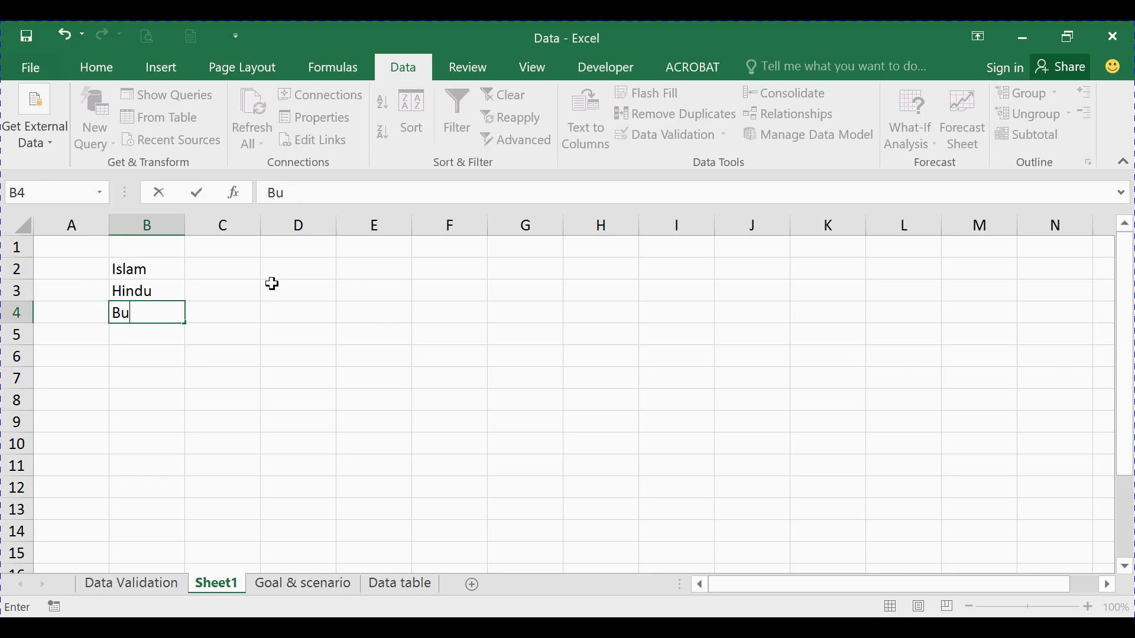
pyautogui.write('ddish')
pyautogui.press('Return')
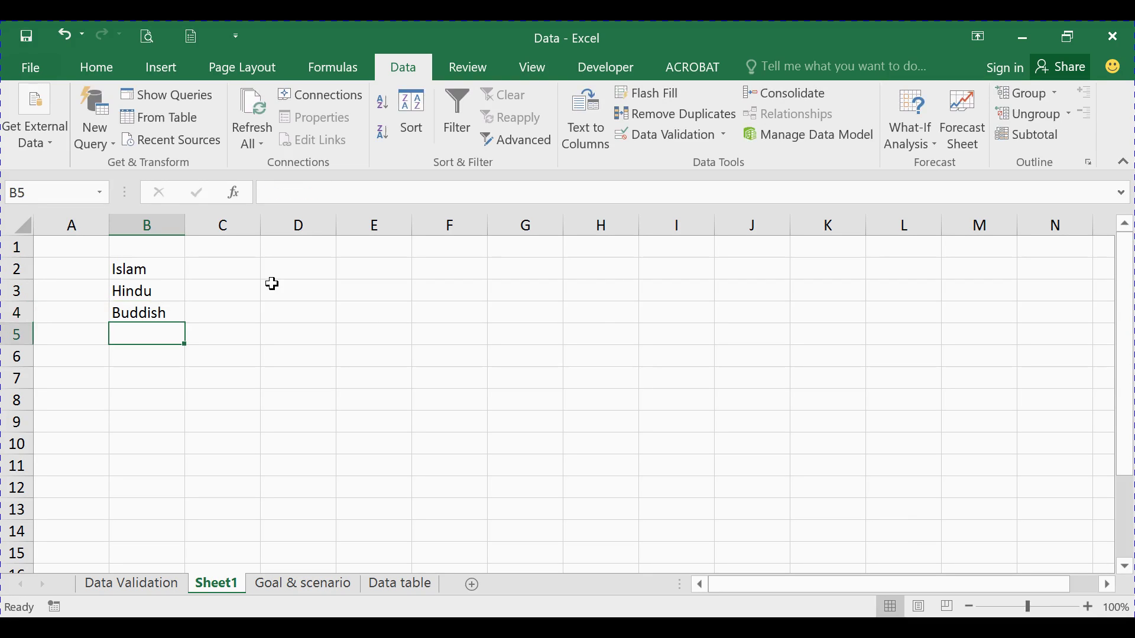
pyautogui.write('Ch')
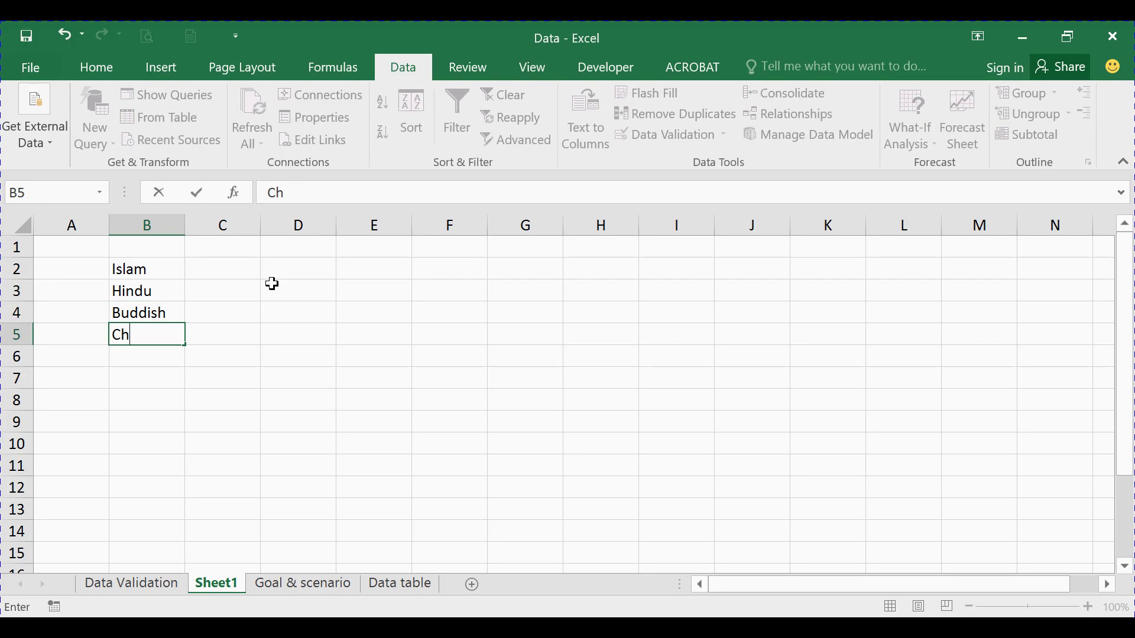
pyautogui.write('ristian')
pyautogui.press('Return')
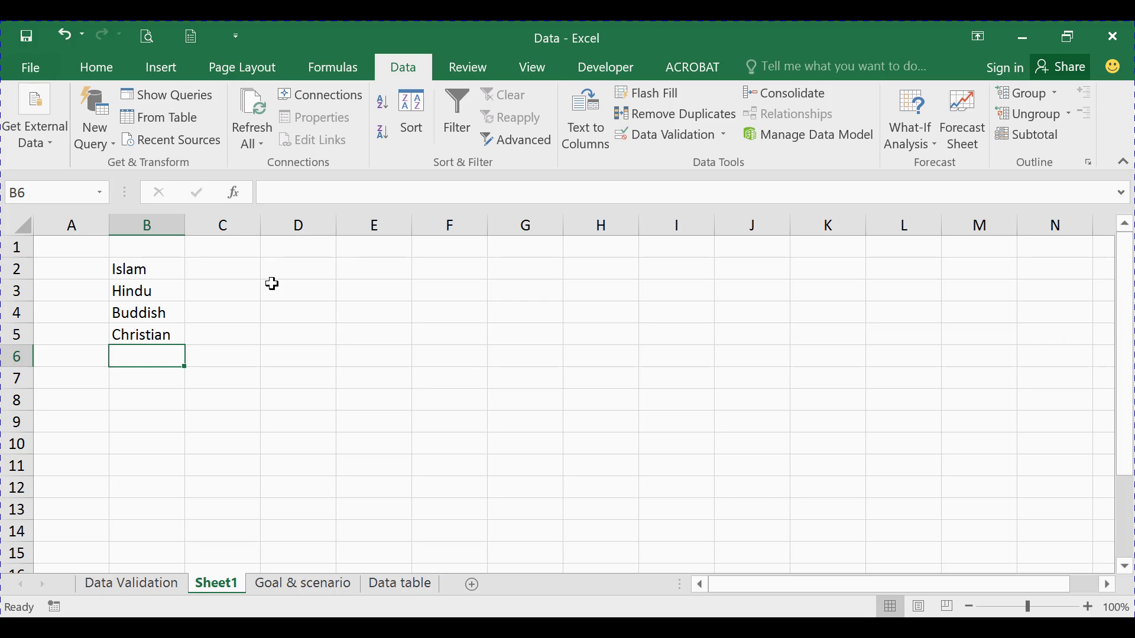
# Add Hebru and Others in B6:B7, then return to the Data Validation sheet
pyautogui.write('Other')
pyautogui.press('BackSpace')
pyautogui.press('BackSpace')
pyautogui.press('BackSpace')
pyautogui.press('BackSpace')
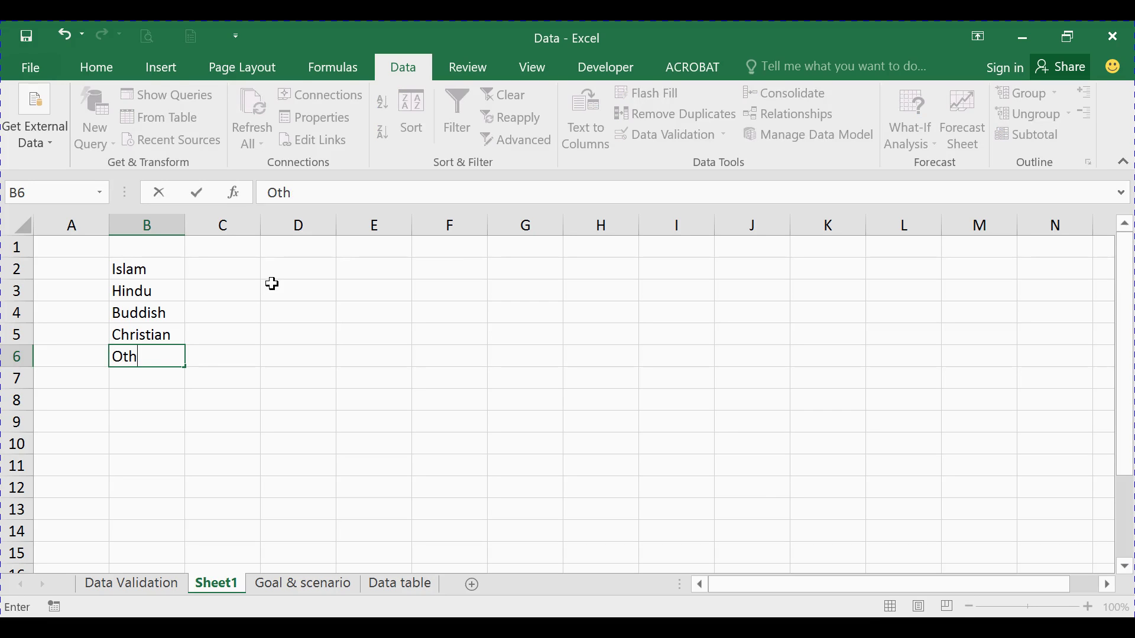
pyautogui.press('BackSpace')
pyautogui.write('Hebru')
pyautogui.press('Return')
pyautogui.write('Other')
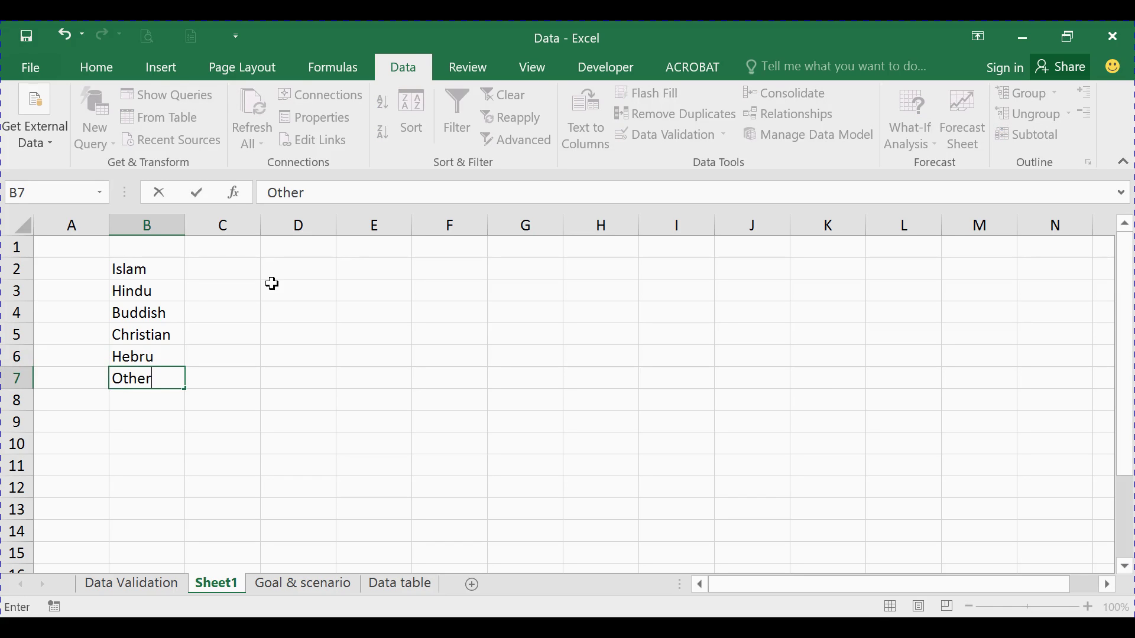
pyautogui.write('s')
pyautogui.click(375, 402)
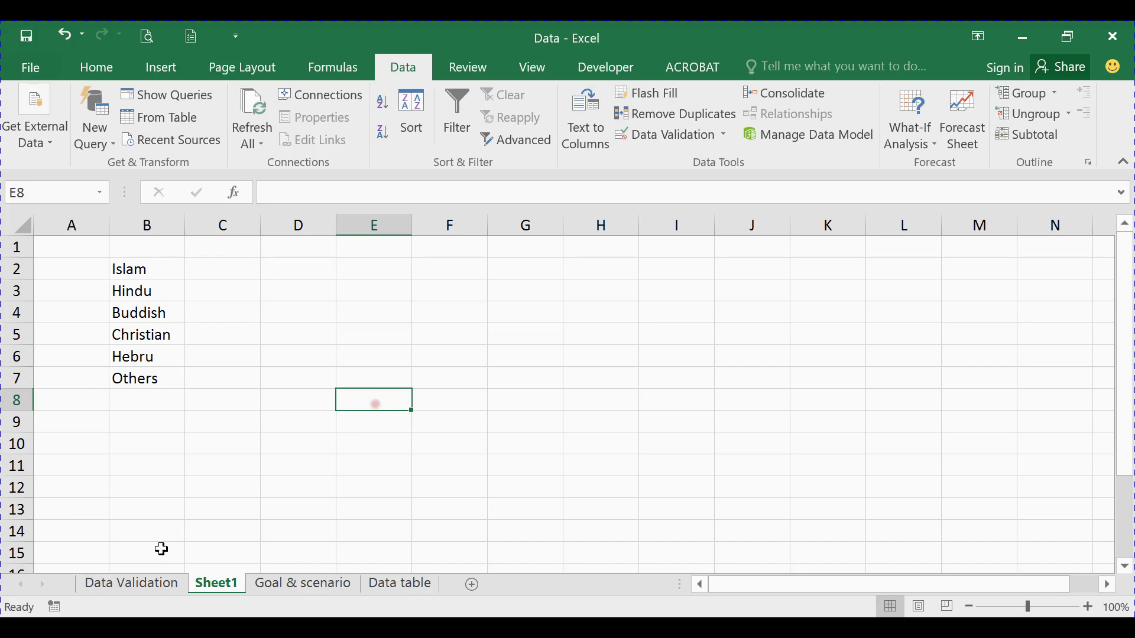
pyautogui.click(151, 580)
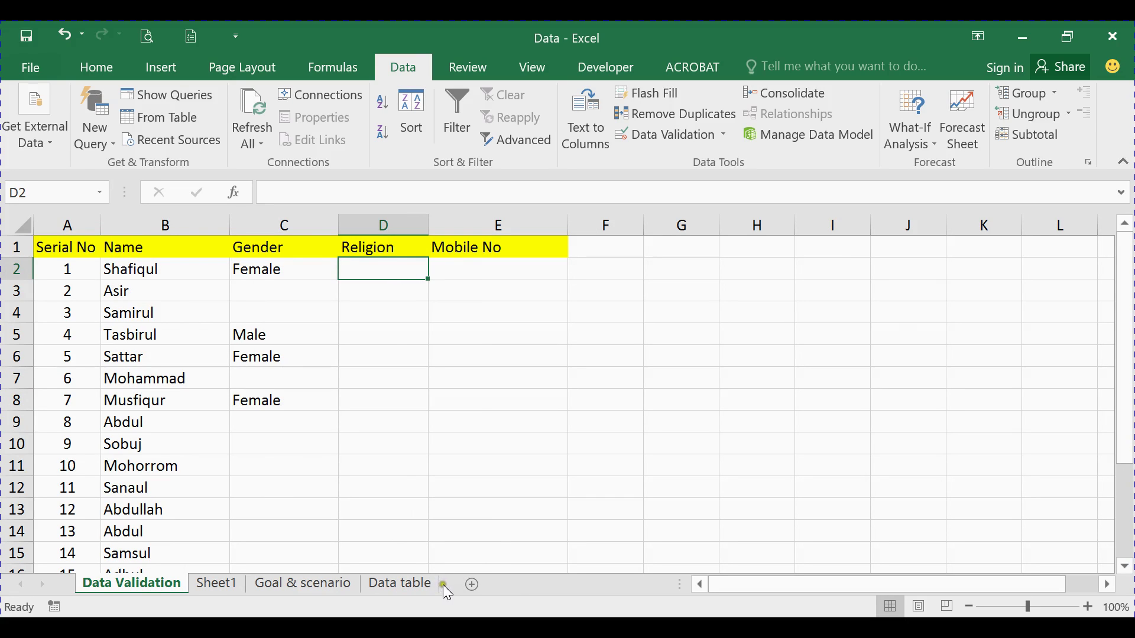
# Rename Sheet1 to 'stor hseet' and go back to the Data Validation sheet
pyautogui.click(235, 582)
pyautogui.rightClick(236, 584)
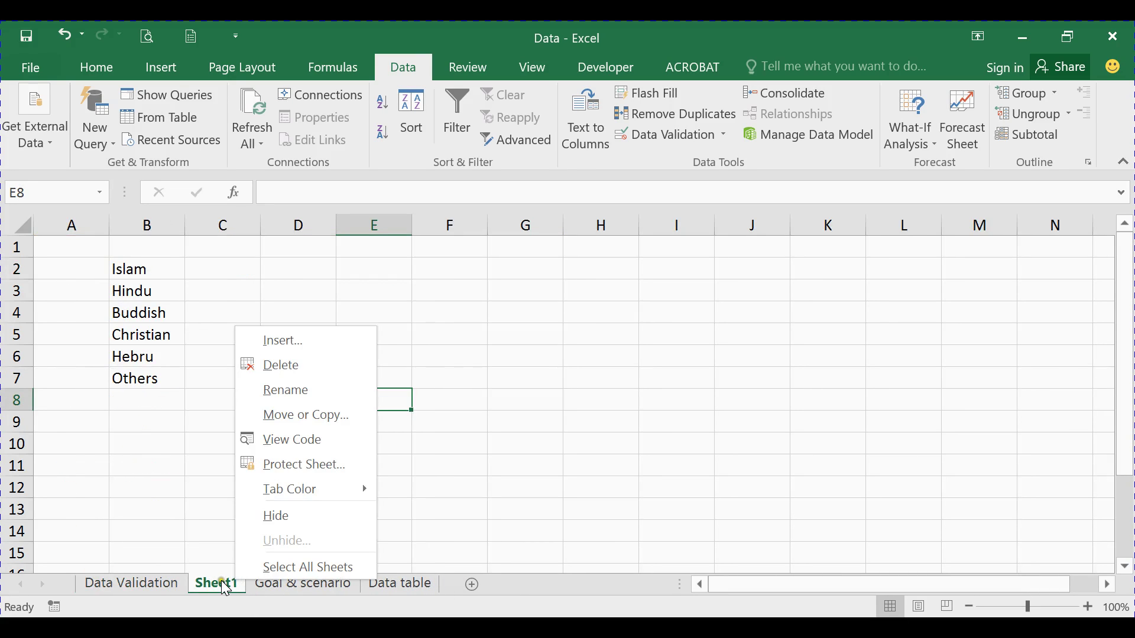
pyautogui.click(298, 390)
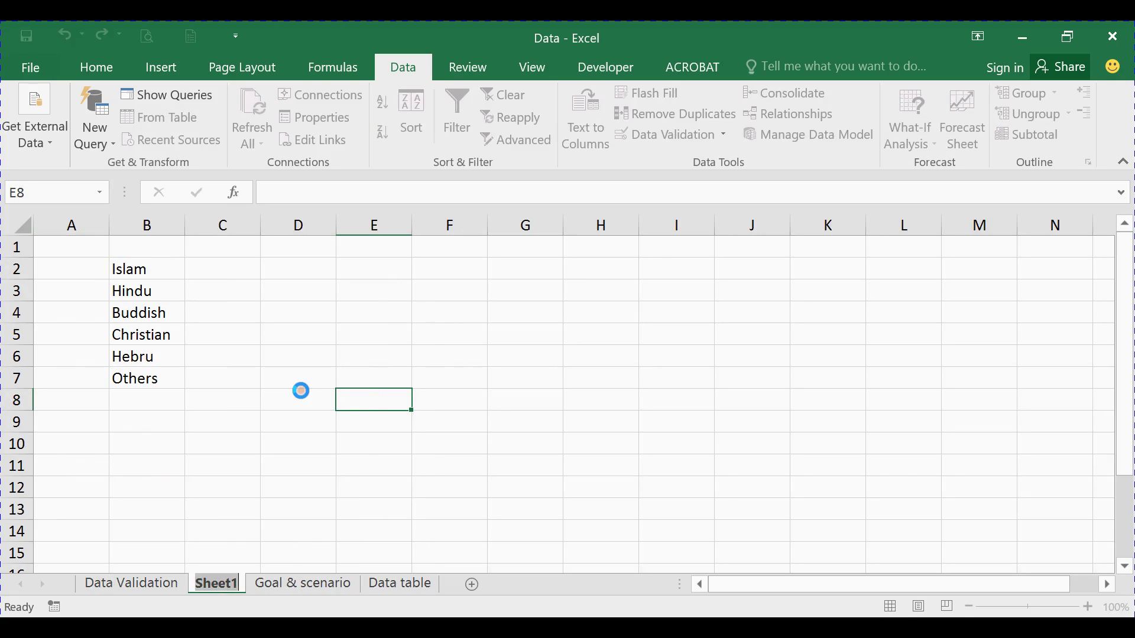
pyautogui.write('sto')
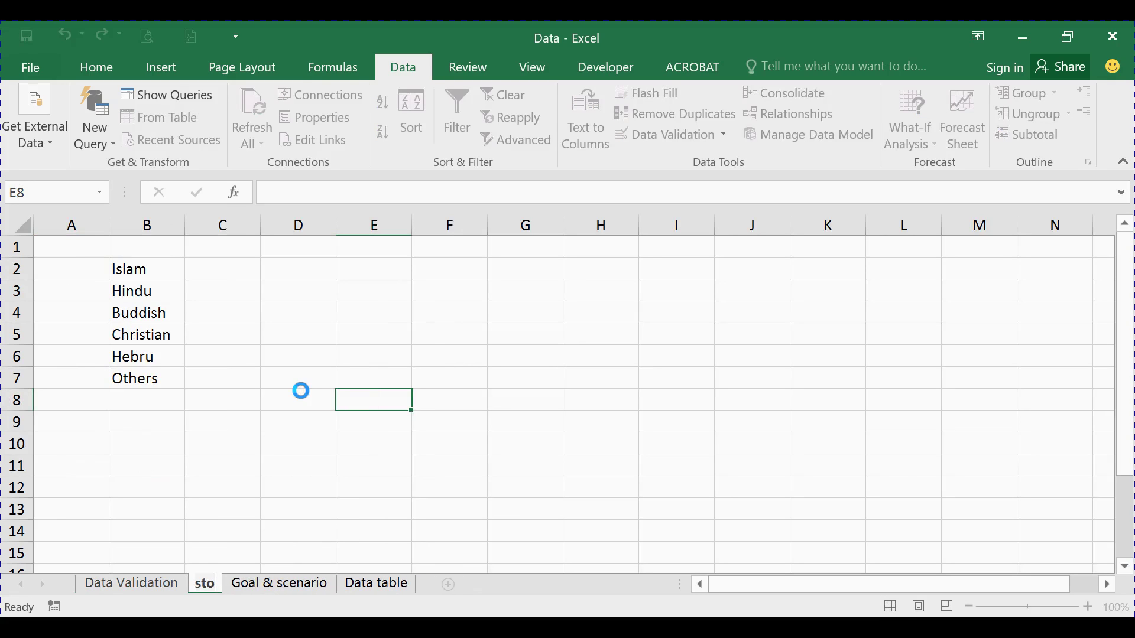
pyautogui.write('r sh')
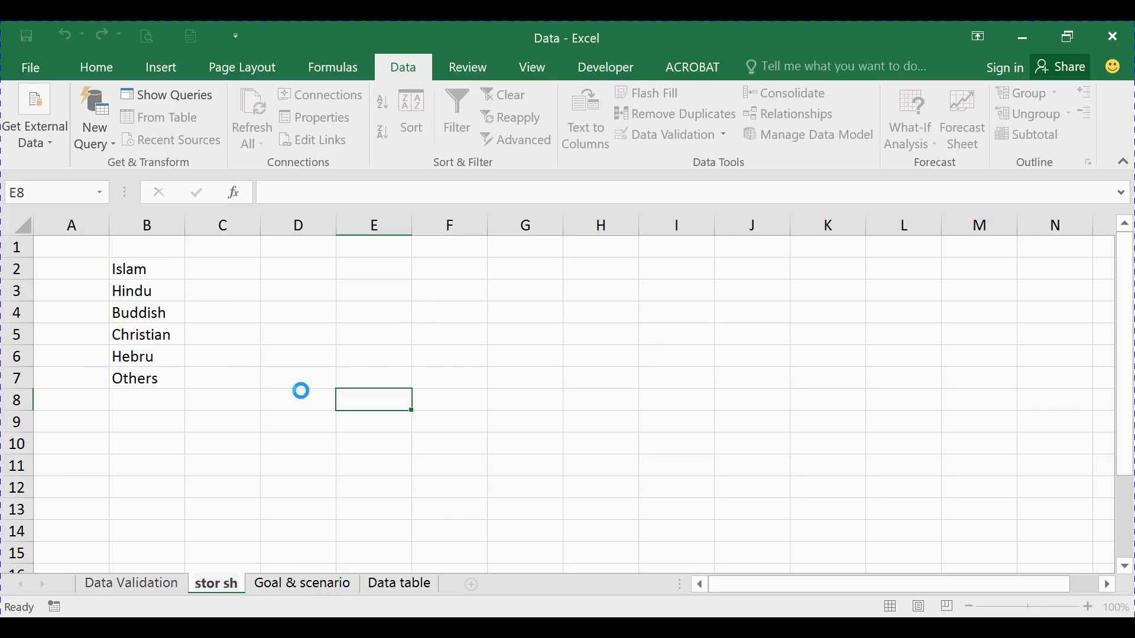
pyautogui.press('BackSpace')
pyautogui.write('eet')
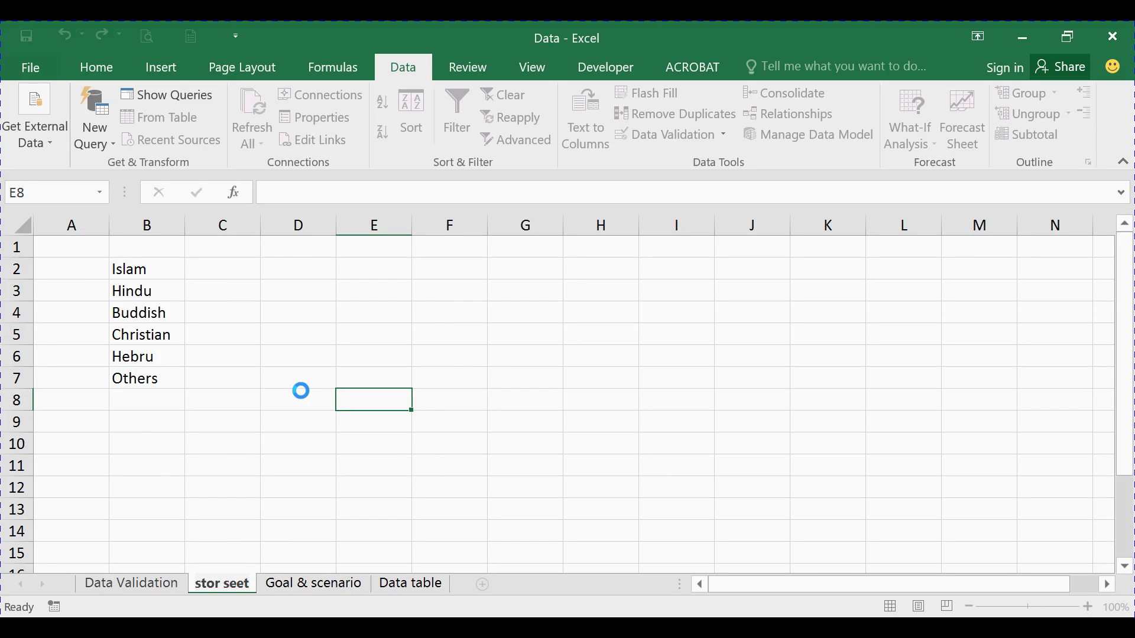
pyautogui.click(224, 583)
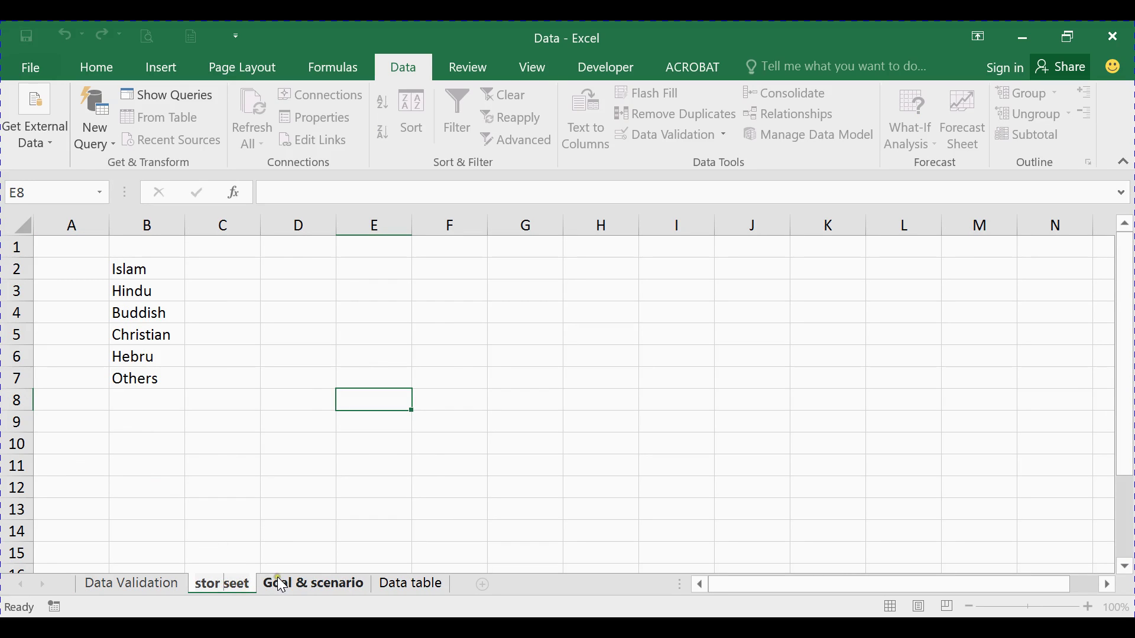
pyautogui.write('h')
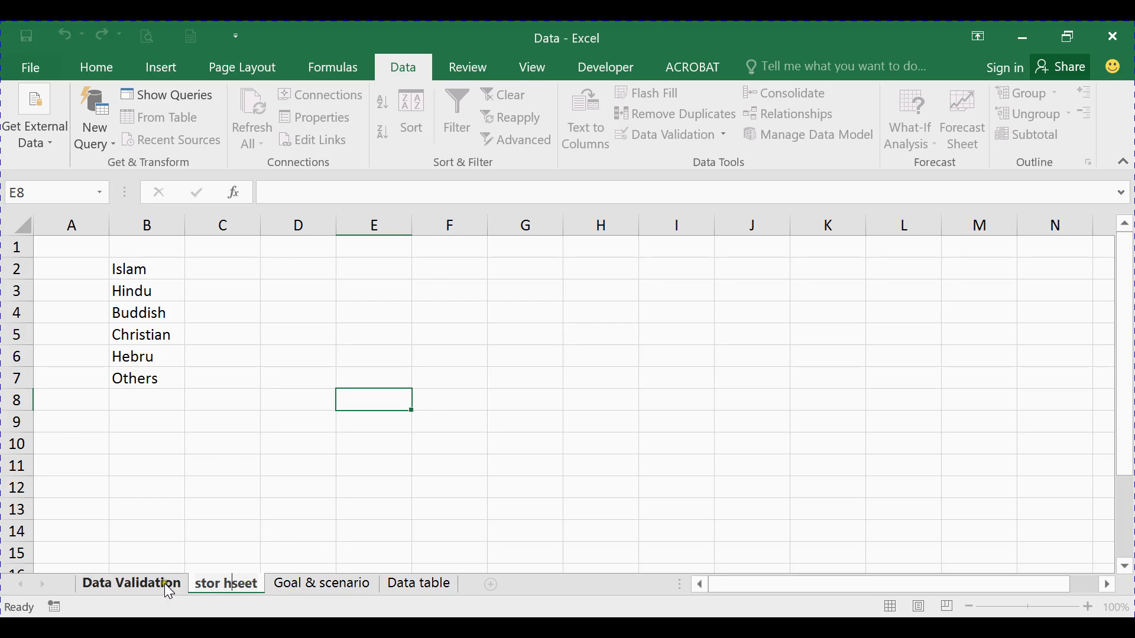
pyautogui.click(156, 584)
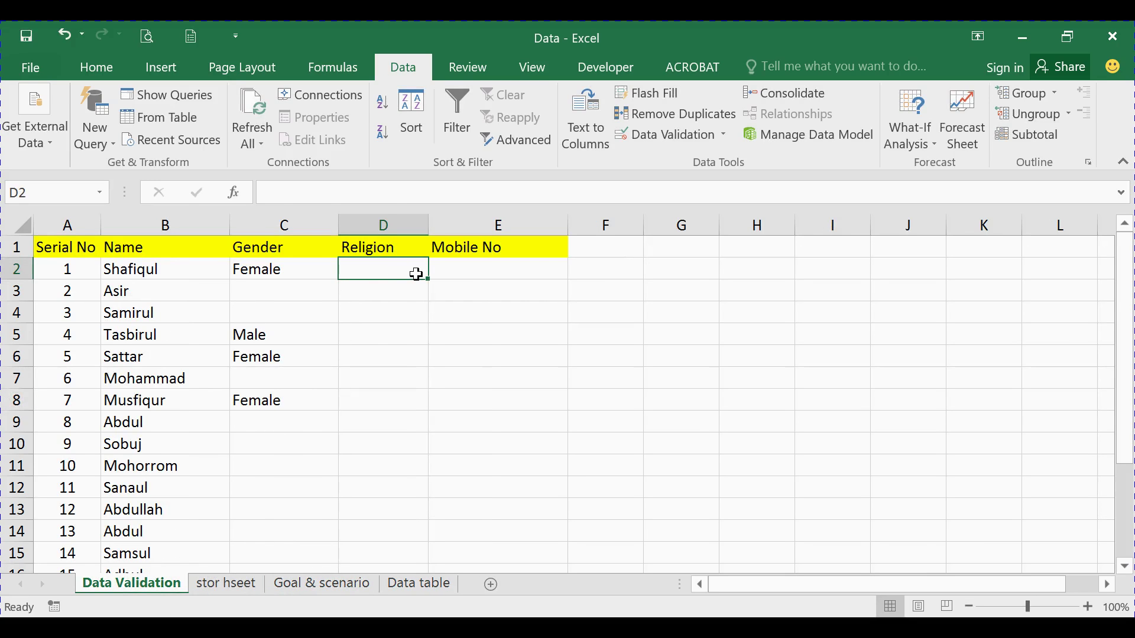
# Select D2 downward and set List validation sourced from 'stor hseet'!B2:B7
pyautogui.hotkey('ctrl', 'shift', 'Down')
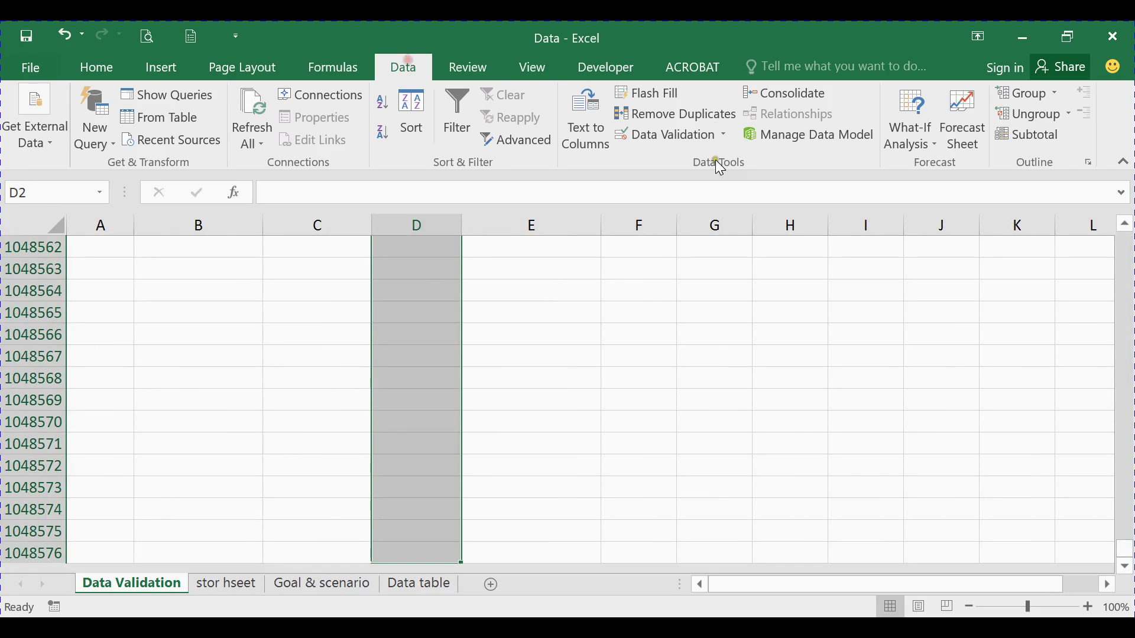
pyautogui.click(683, 132)
pyautogui.click(594, 190)
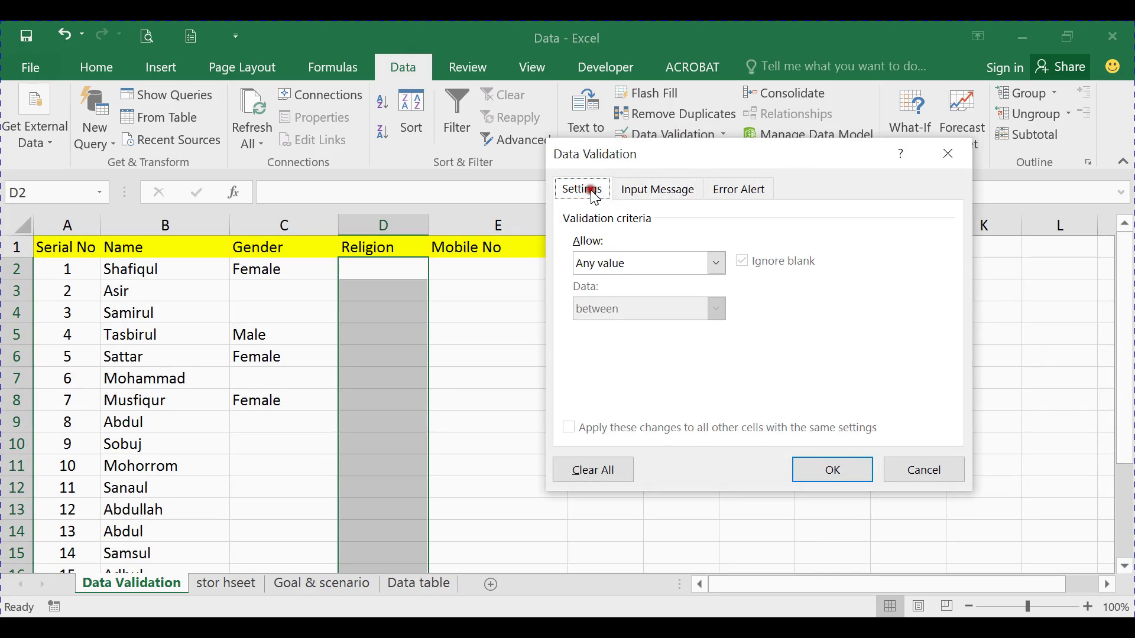
pyautogui.click(647, 261)
pyautogui.click(608, 327)
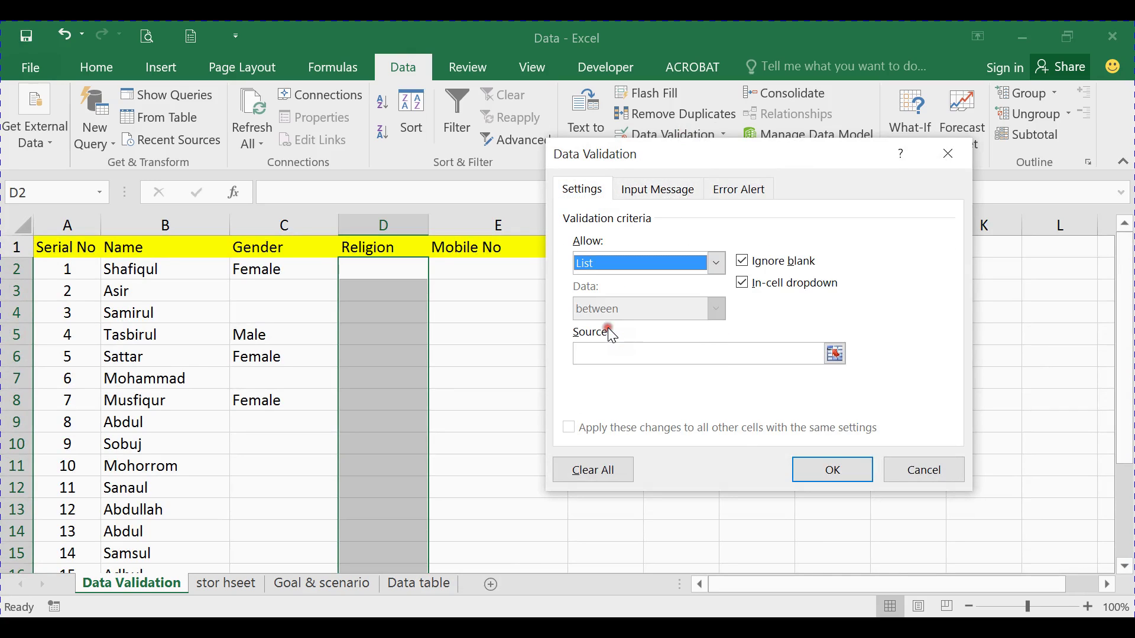
pyautogui.click(599, 353)
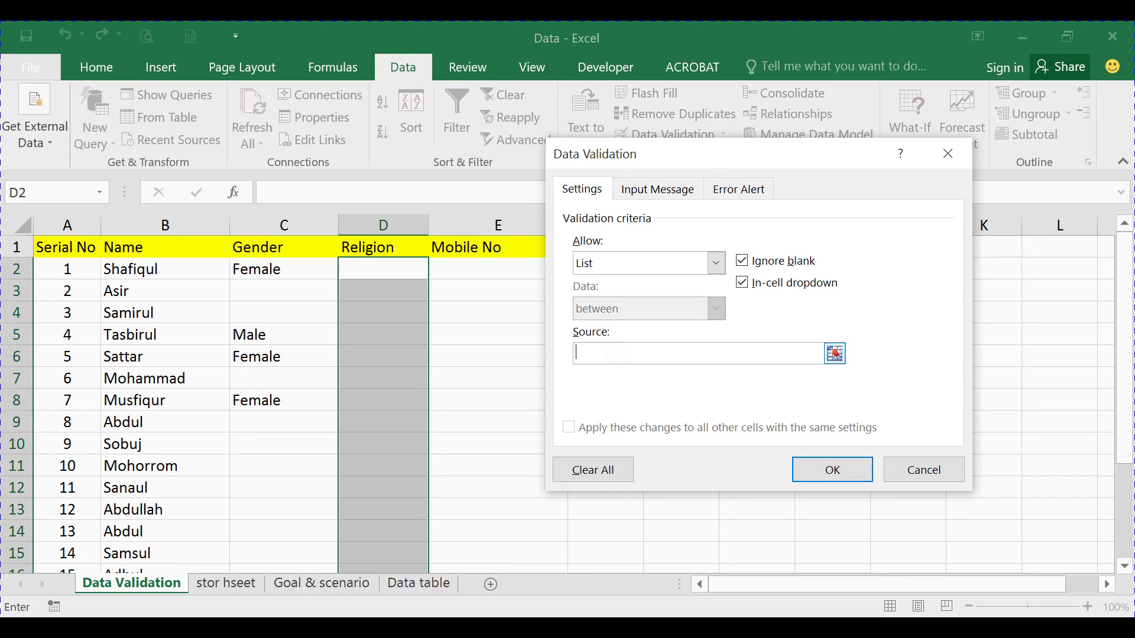
pyautogui.click(247, 590)
pyautogui.moveTo(155, 271); pyautogui.dragTo(145, 373)
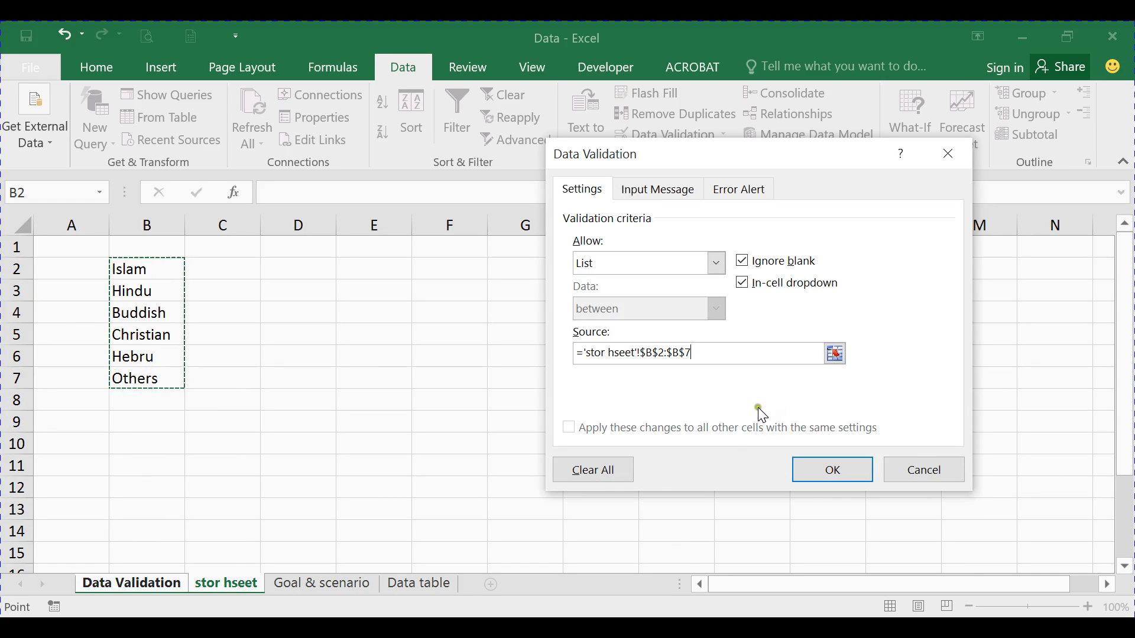
# Enter input message title 'Input Only' with the religion names as its body, then recheck Settings
pyautogui.click(661, 195)
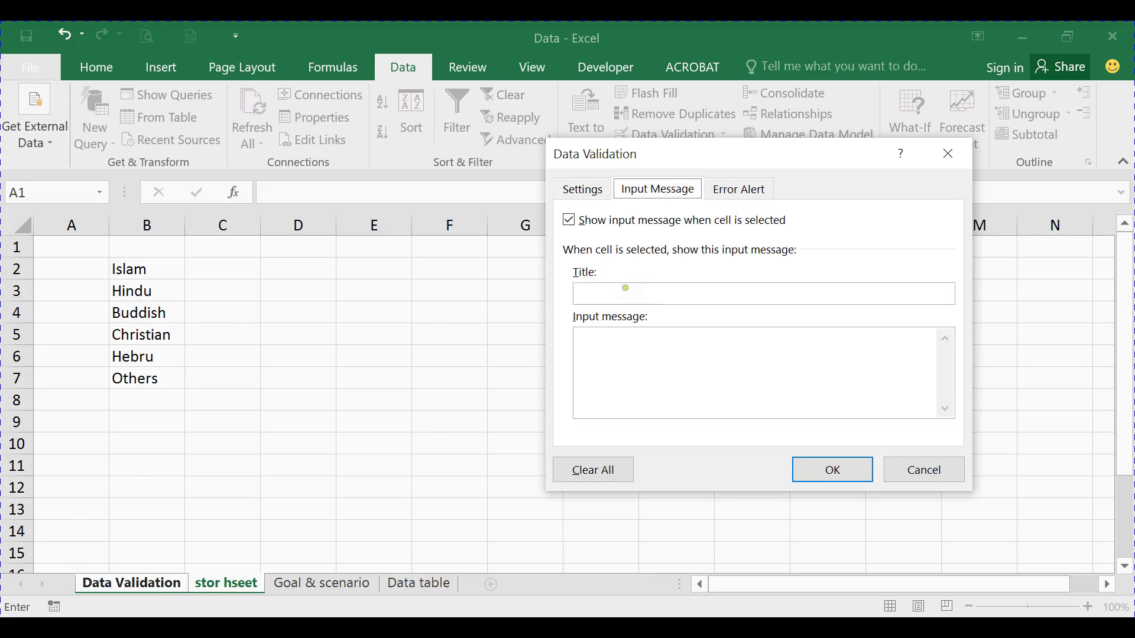
pyautogui.click(626, 287)
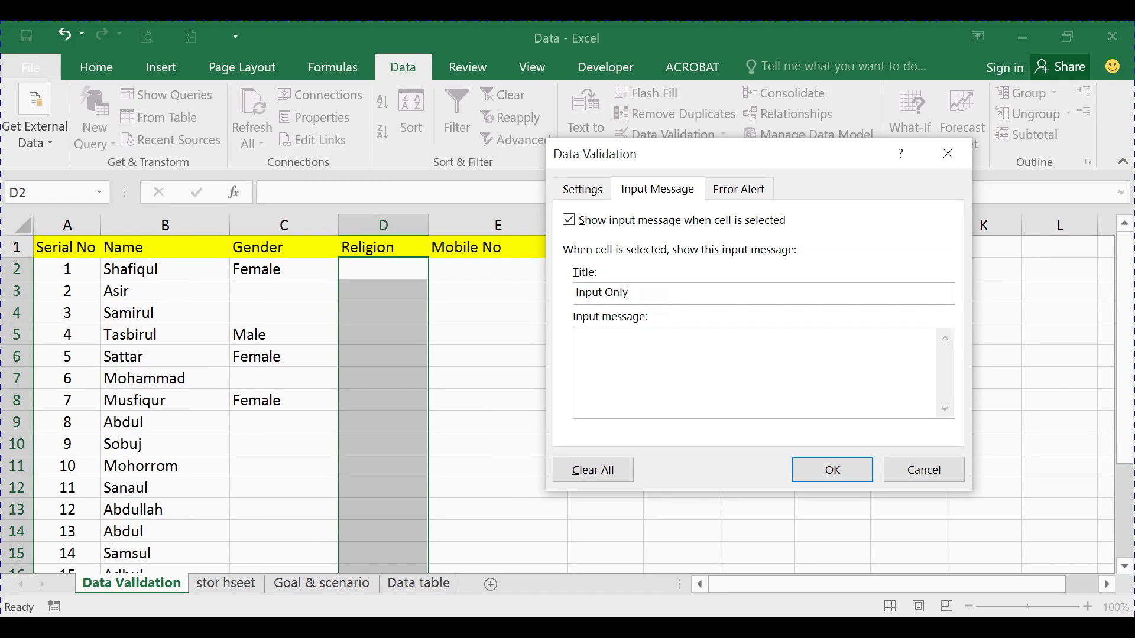
pyautogui.write('Input Only')
pyautogui.click(612, 337)
pyautogui.write('Islam')
pyautogui.press('Return')
pyautogui.write('HIndu')
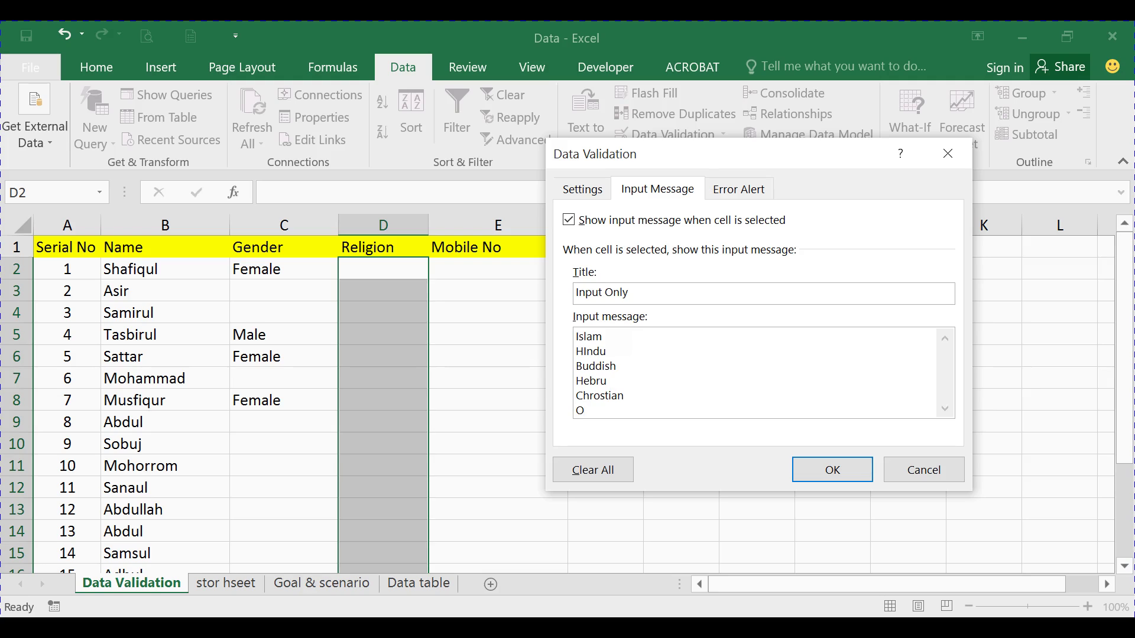
pyautogui.write('hers')
pyautogui.click(601, 190)
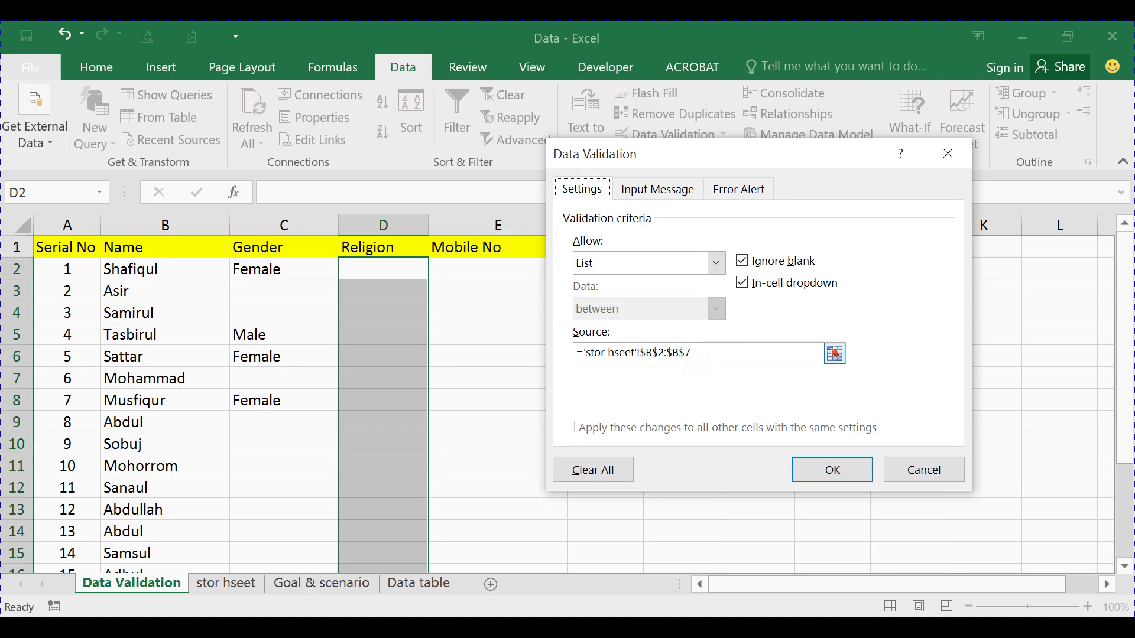
# Apply the Religion validation and check its message and dropdown on D2, D4 and D7
pyautogui.click(834, 473)
pyautogui.click(370, 316)
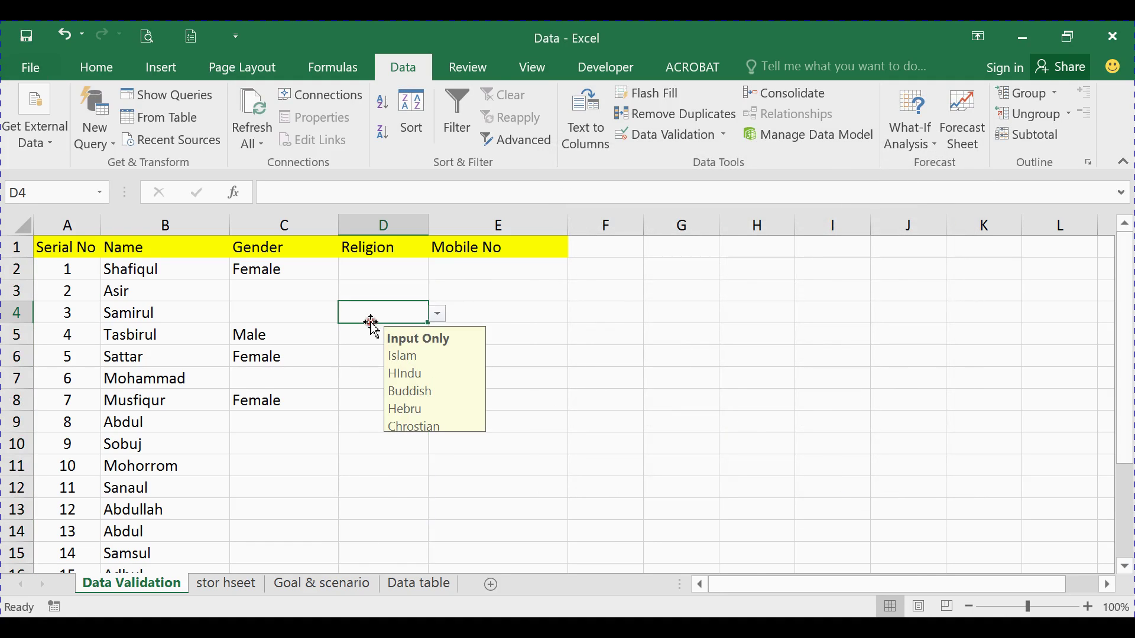
pyautogui.click(409, 267)
pyautogui.click(357, 381)
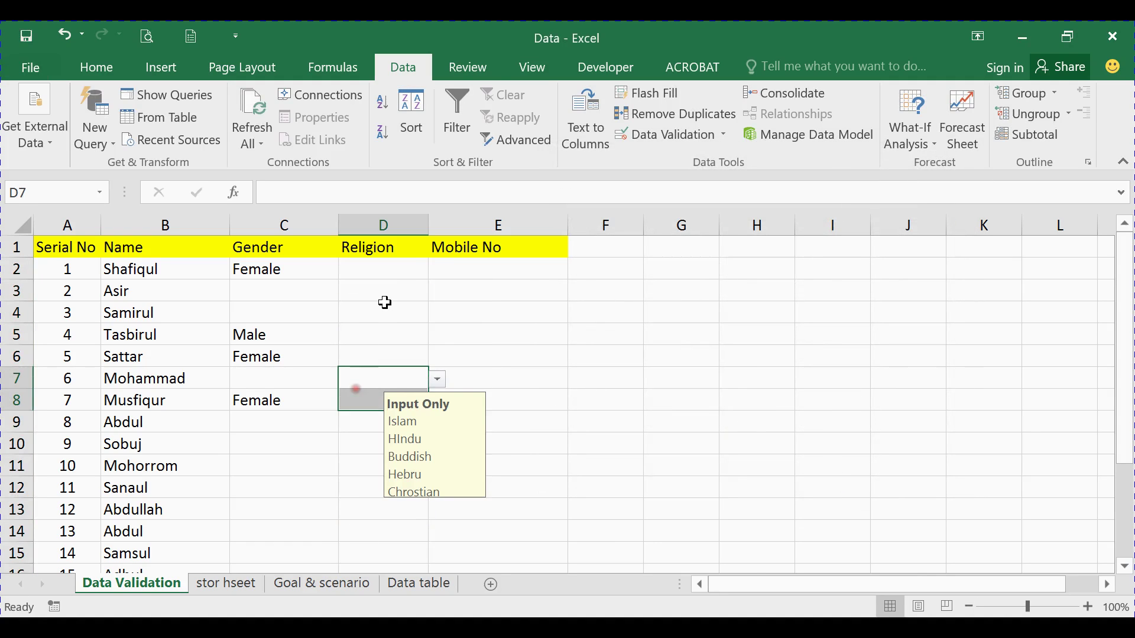
pyautogui.click(383, 304)
pyautogui.click(397, 271)
pyautogui.click(438, 271)
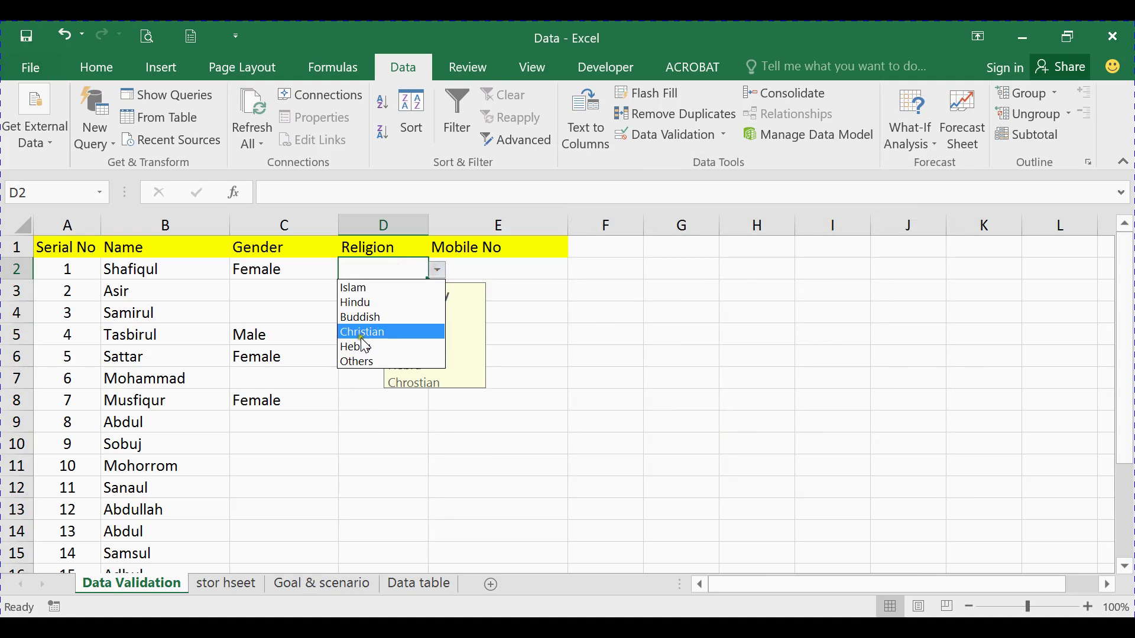
pyautogui.click(362, 397)
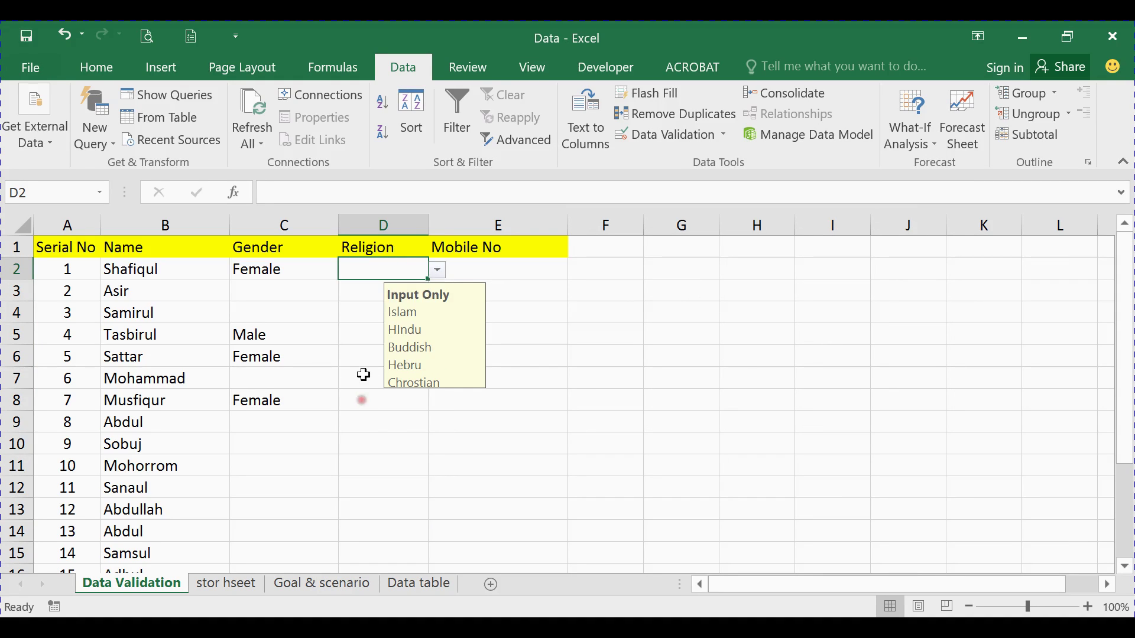
# Check more Religion cells, then choose Islam for D3 from its dropdown
pyautogui.click(352, 296)
pyautogui.click(365, 336)
pyautogui.click(393, 269)
pyautogui.click(362, 355)
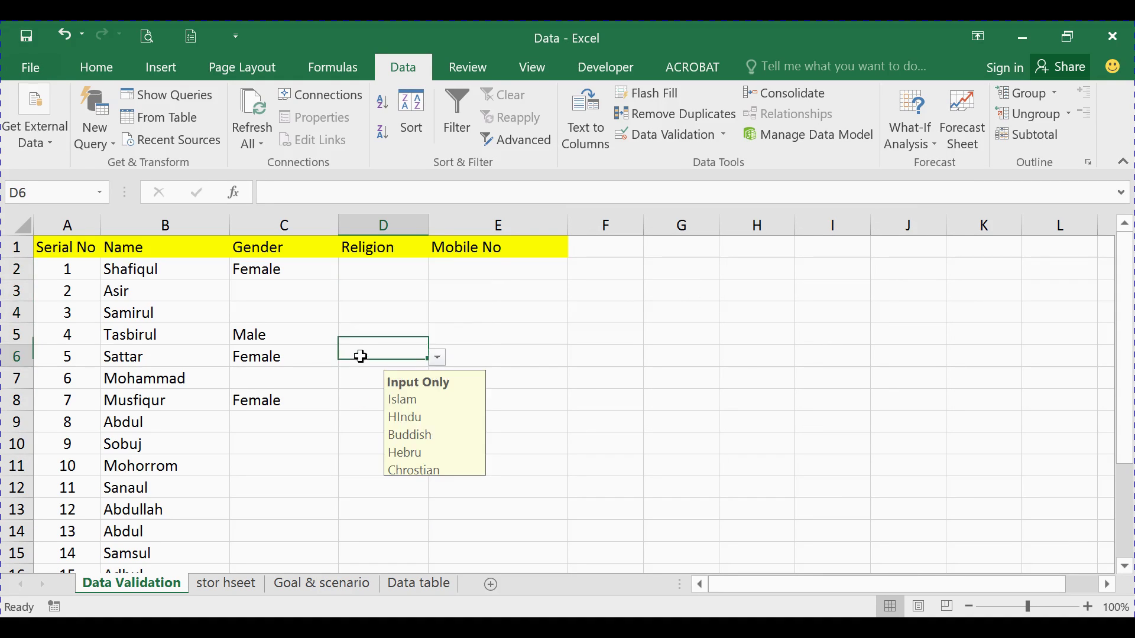
pyautogui.click(388, 290)
pyautogui.click(362, 374)
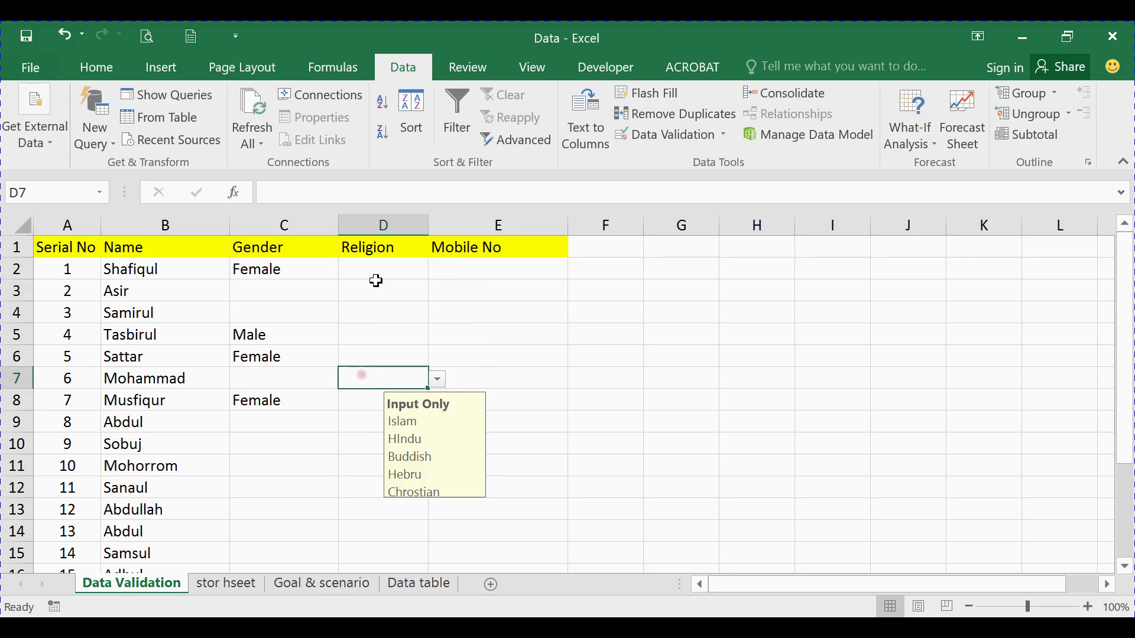
pyautogui.click(375, 284)
pyautogui.click(364, 359)
pyautogui.click(391, 289)
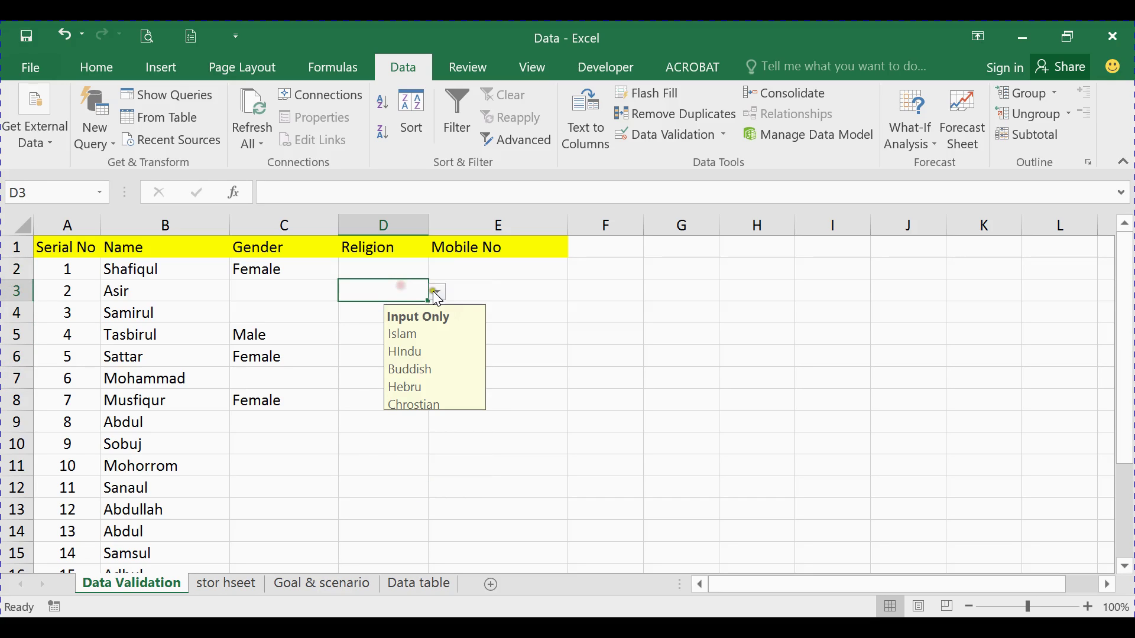
pyautogui.click(436, 291)
pyautogui.click(370, 314)
# Confirm the input message also appears on far rows such as D78
pyautogui.click(367, 361)
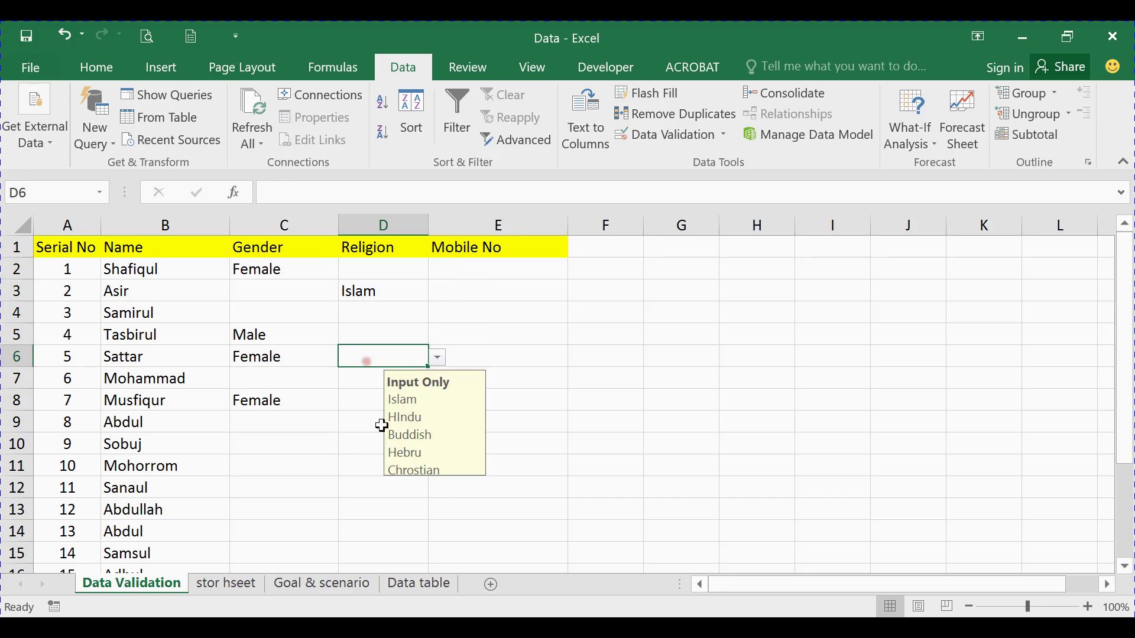
pyautogui.click(376, 486)
pyautogui.scroll(-20, 391, 452)
pyautogui.click(383, 445)
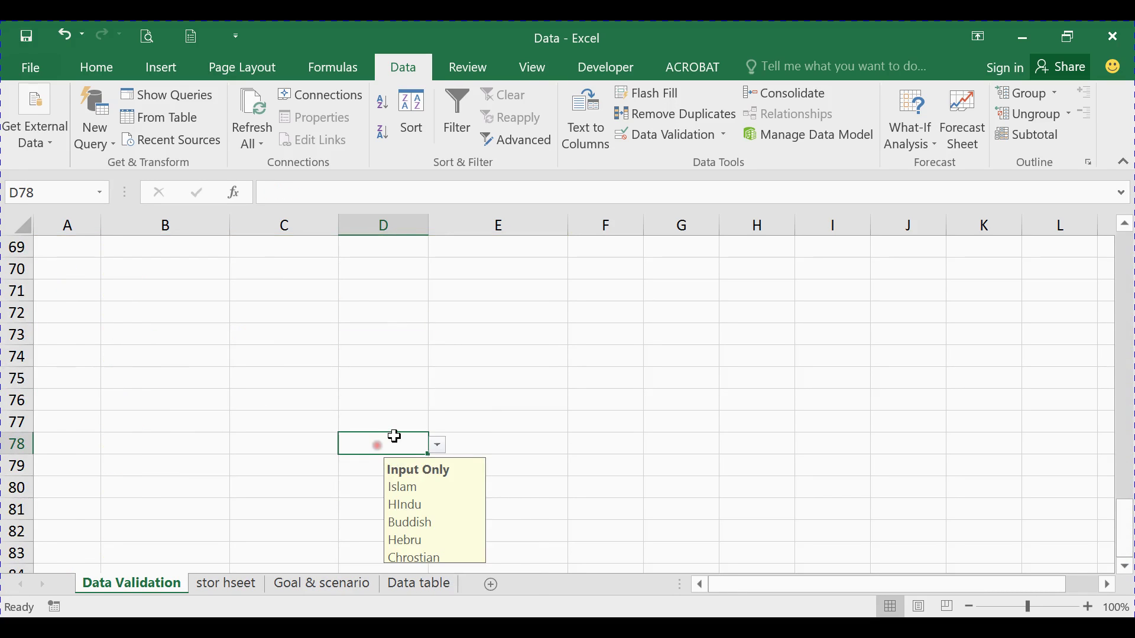
pyautogui.scroll(20, 396, 432)
pyautogui.click(389, 334)
pyautogui.click(388, 290)
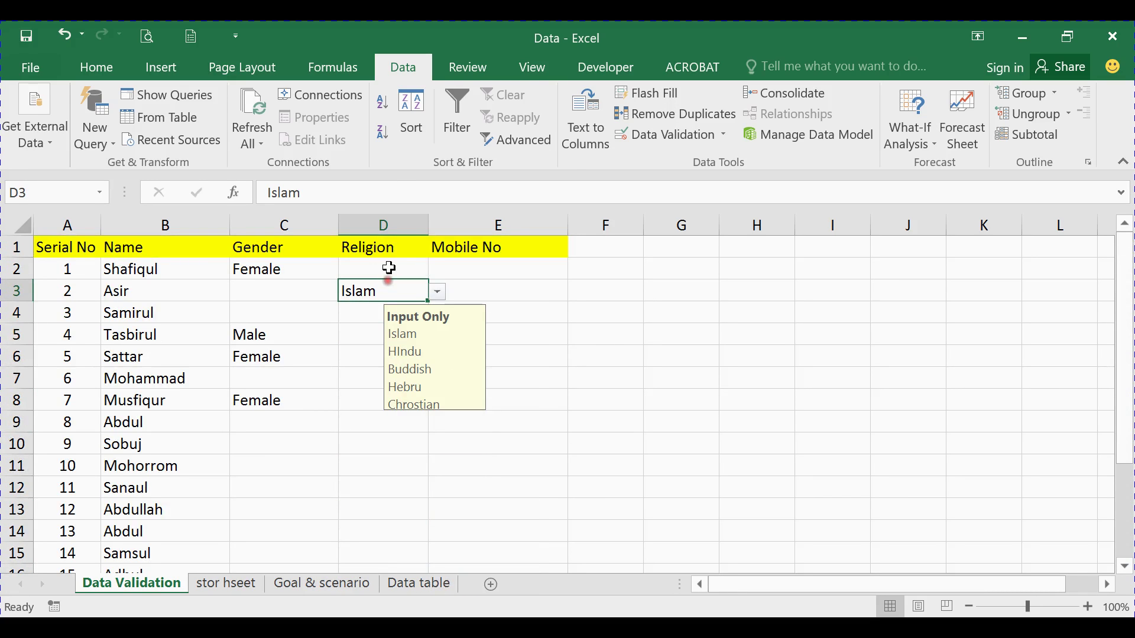
pyautogui.click(389, 268)
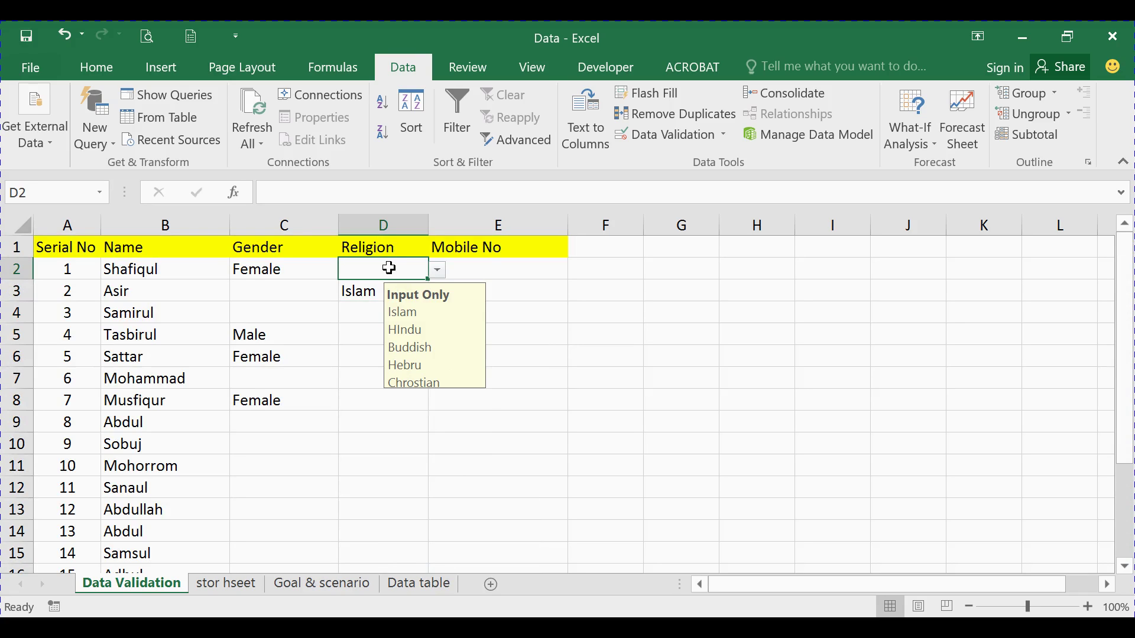
# Insert a blank row at row 3 of the stor hseet religion list and check D2's Religion dropdown
pyautogui.click(232, 584)
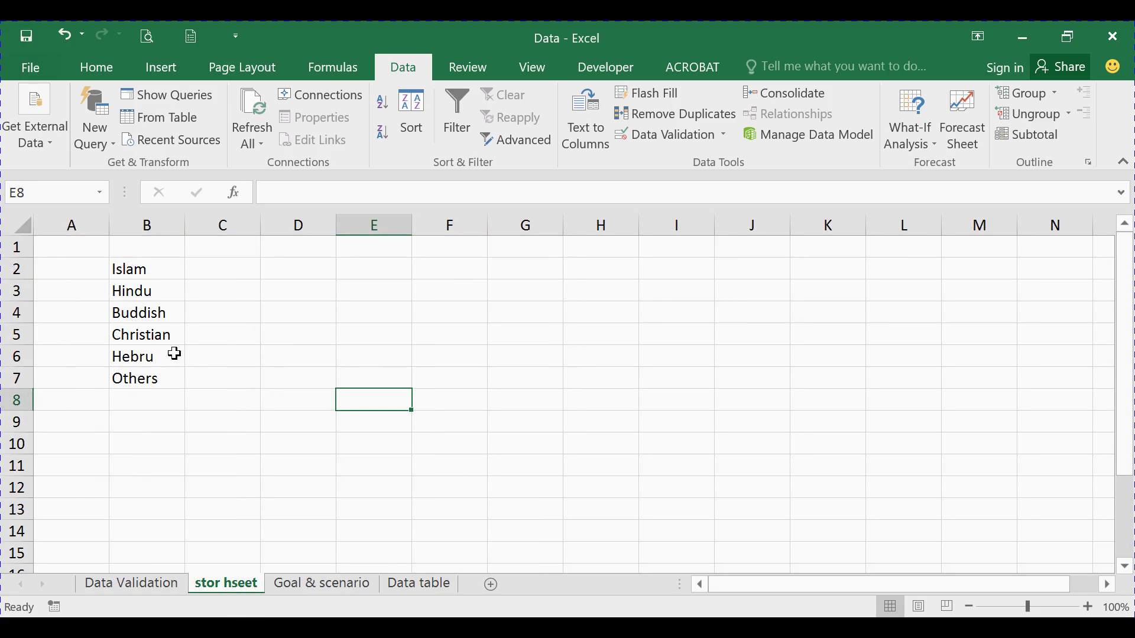
pyautogui.rightClick(15, 290)
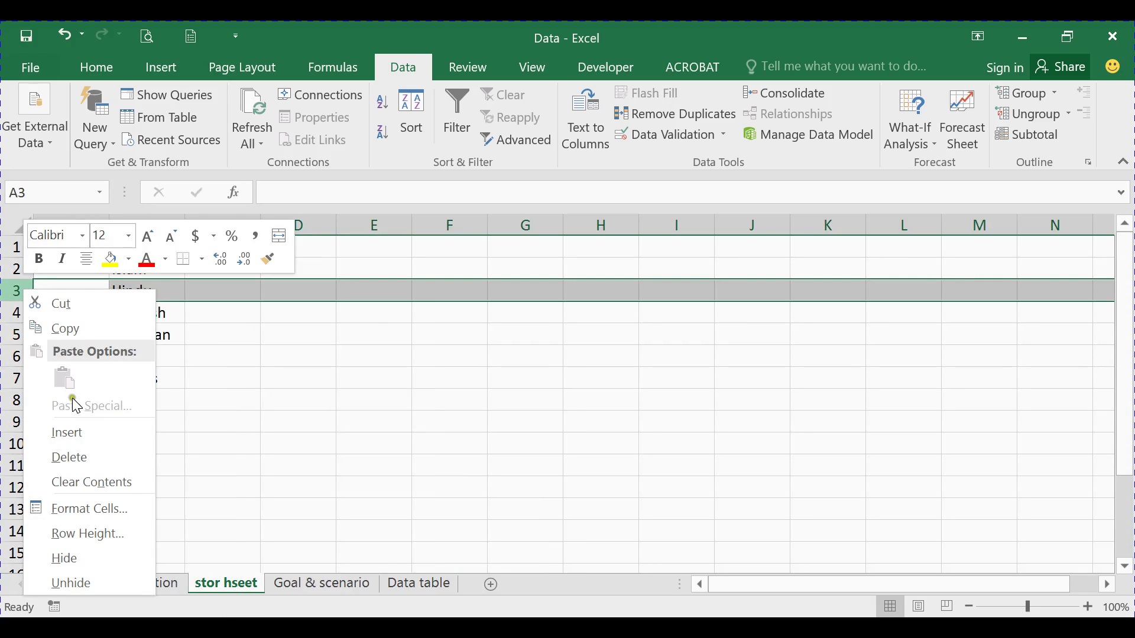
pyautogui.click(74, 434)
pyautogui.click(162, 289)
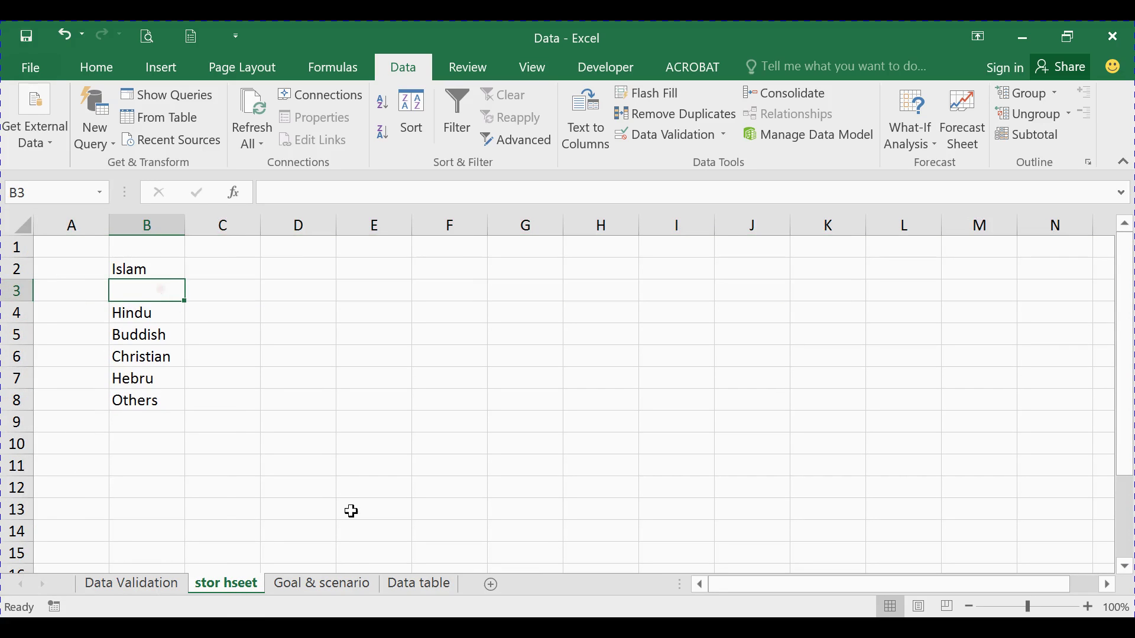
pyautogui.click(141, 586)
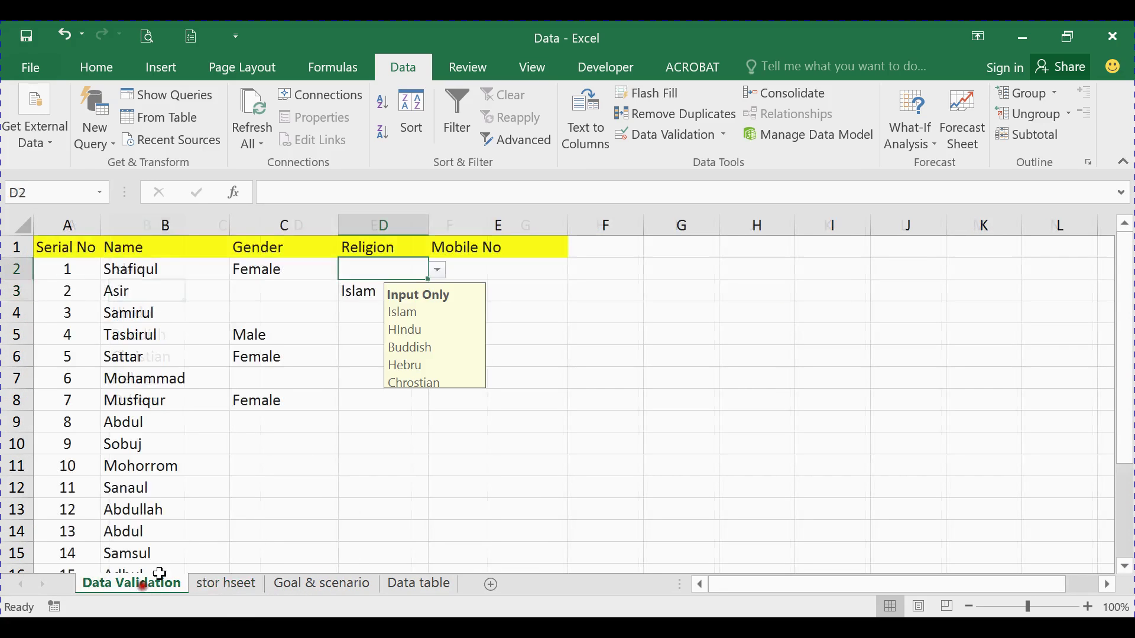
pyautogui.click(438, 271)
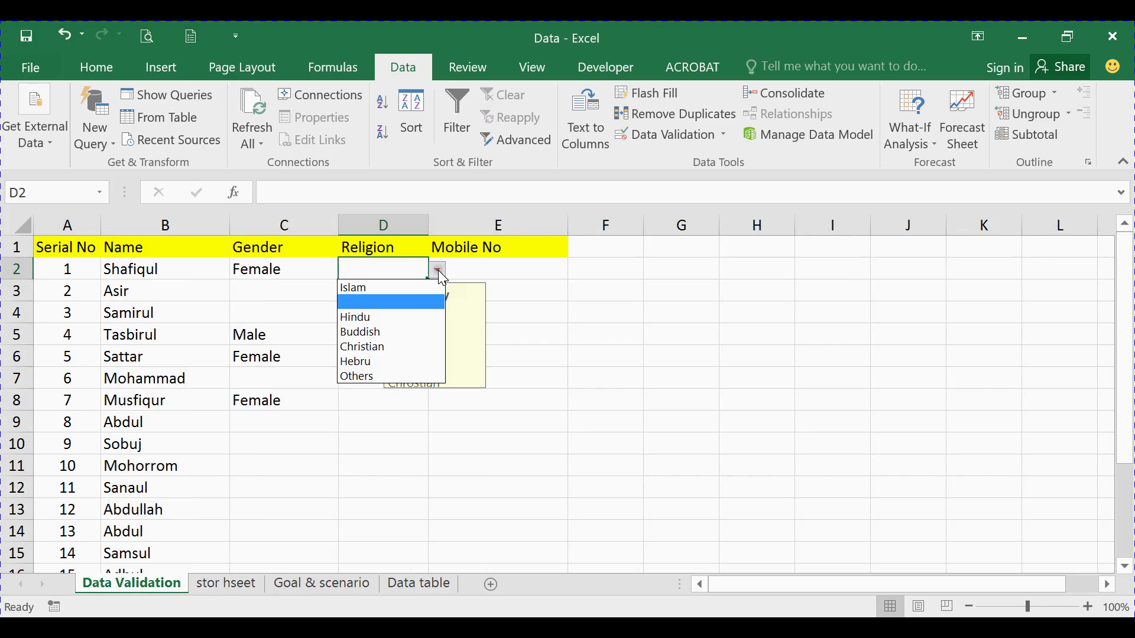
pyautogui.click(373, 424)
# Delete Others from cell B8 of the stor hseet list and recheck D2's Religion choices
pyautogui.click(247, 586)
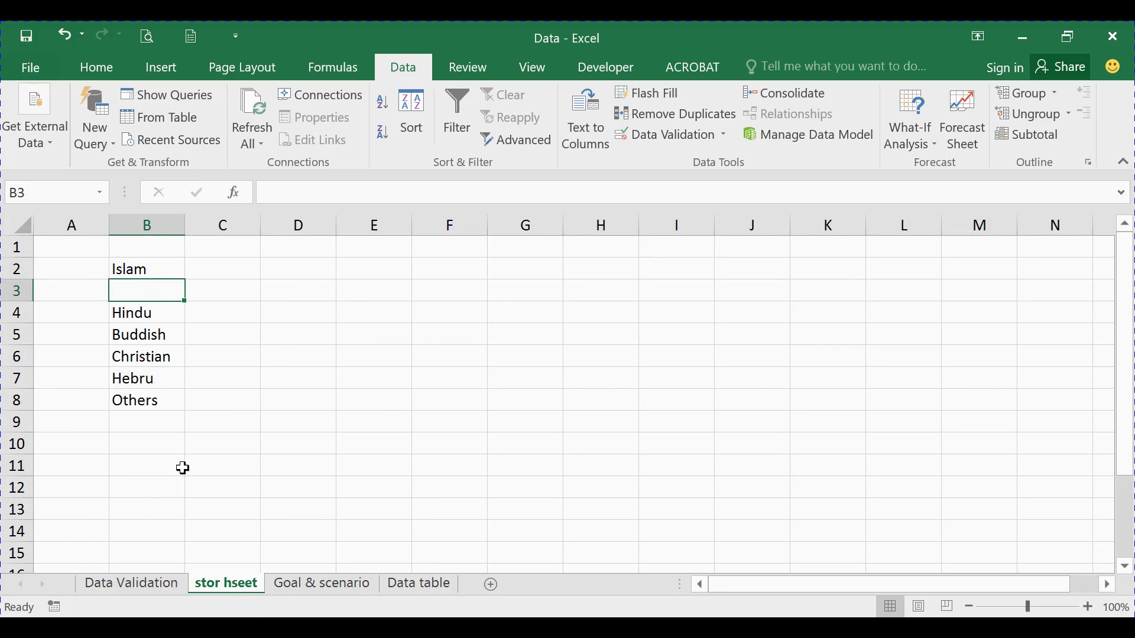
pyautogui.click(154, 580)
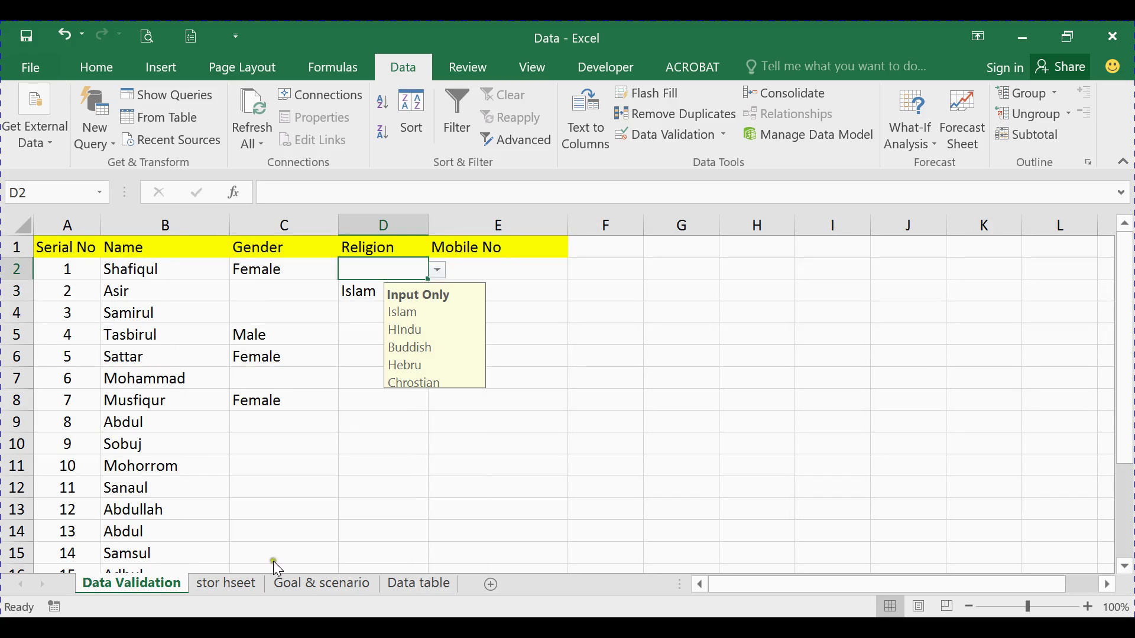
pyautogui.click(224, 585)
pyautogui.click(145, 401)
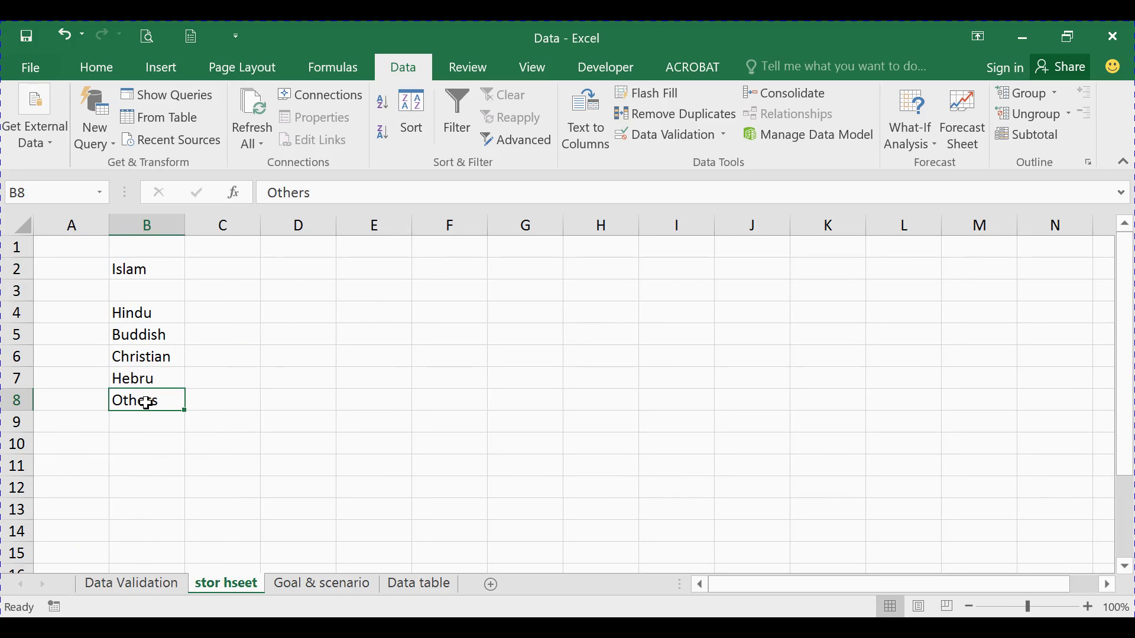
pyautogui.press('Delete')
pyautogui.click(238, 425)
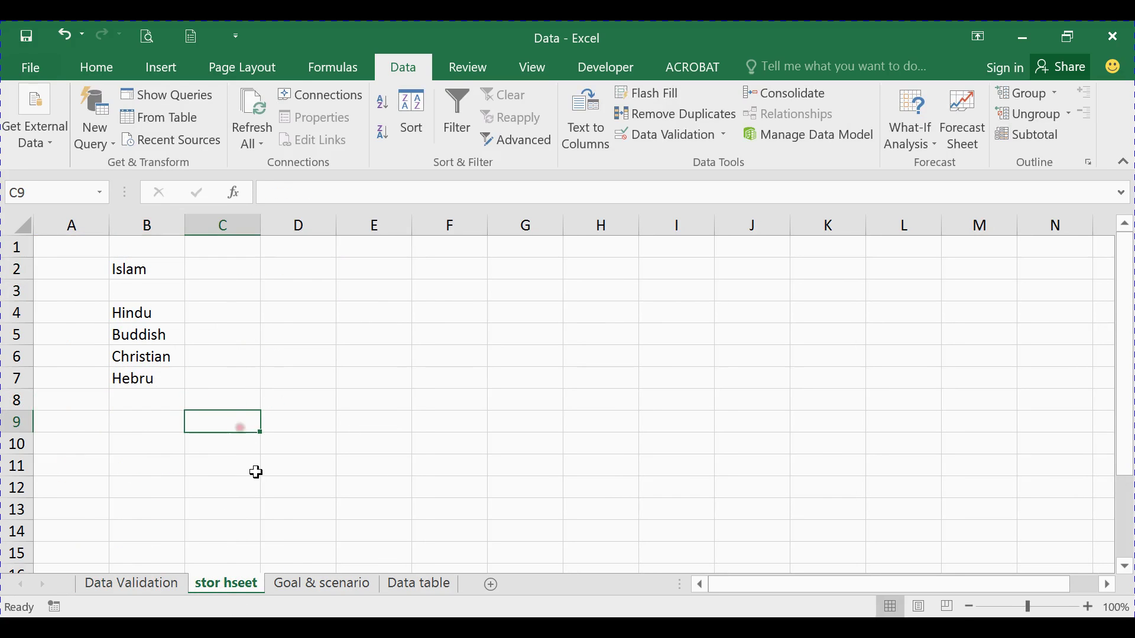
pyautogui.click(129, 584)
pyautogui.click(437, 270)
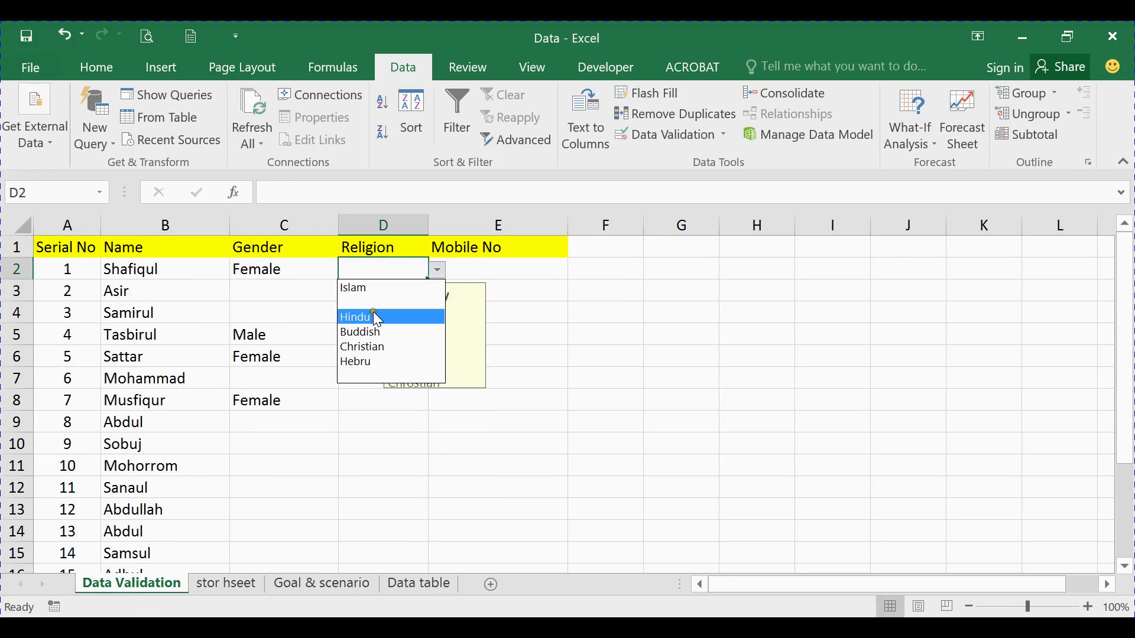
pyautogui.click(384, 376)
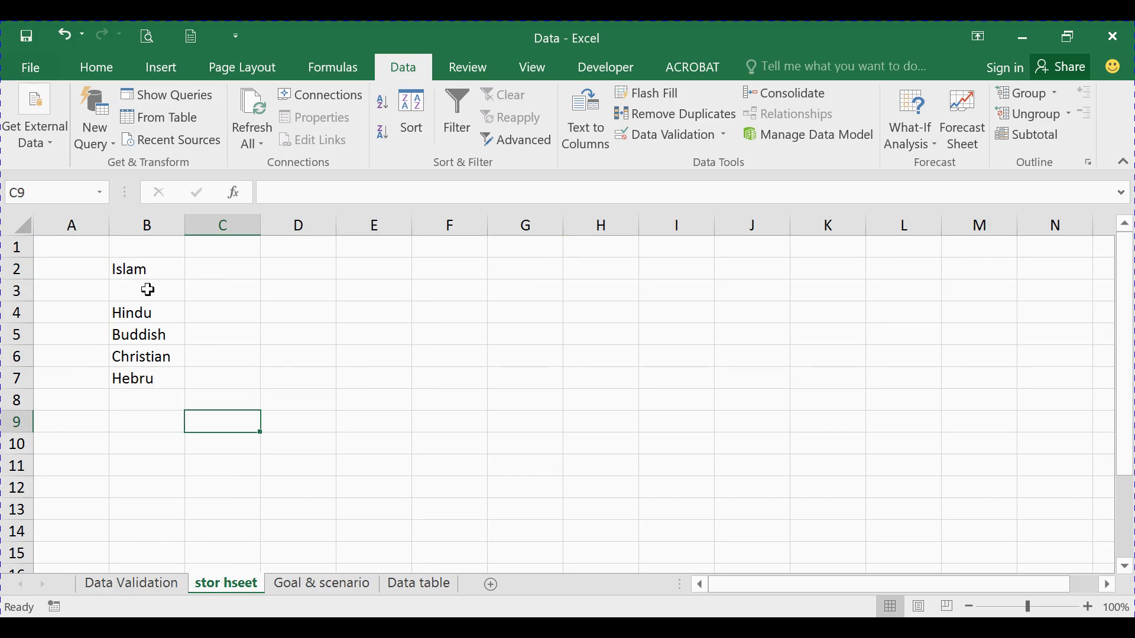
# Review cell D5's input message and D2's Religion dropdown once more
pyautogui.click(144, 581)
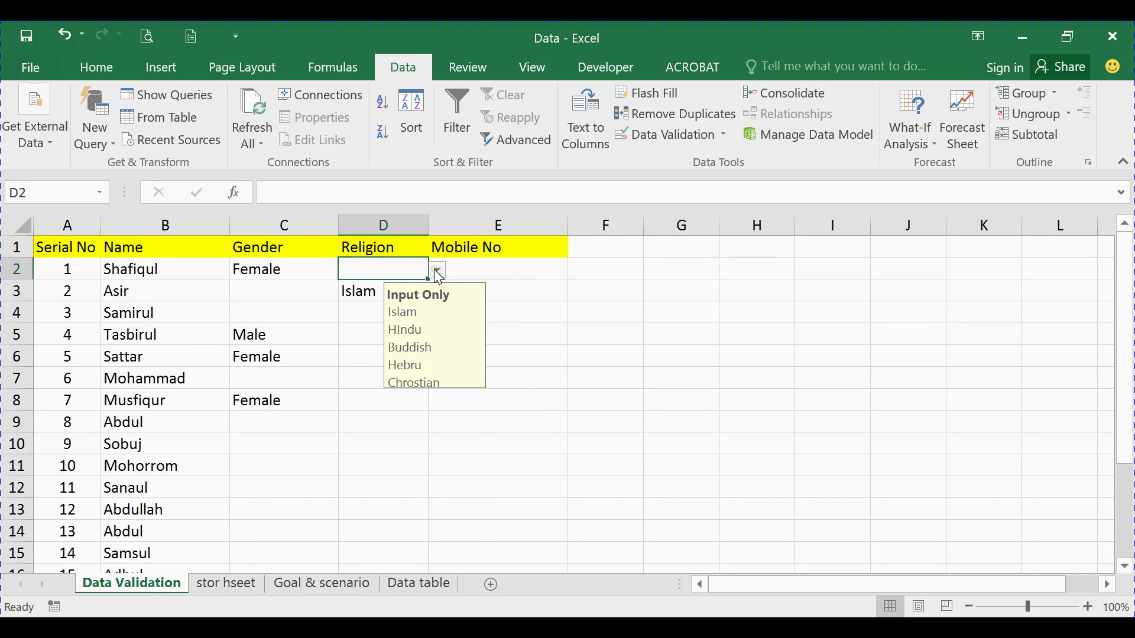
pyautogui.click(369, 335)
pyautogui.click(415, 275)
pyautogui.click(436, 271)
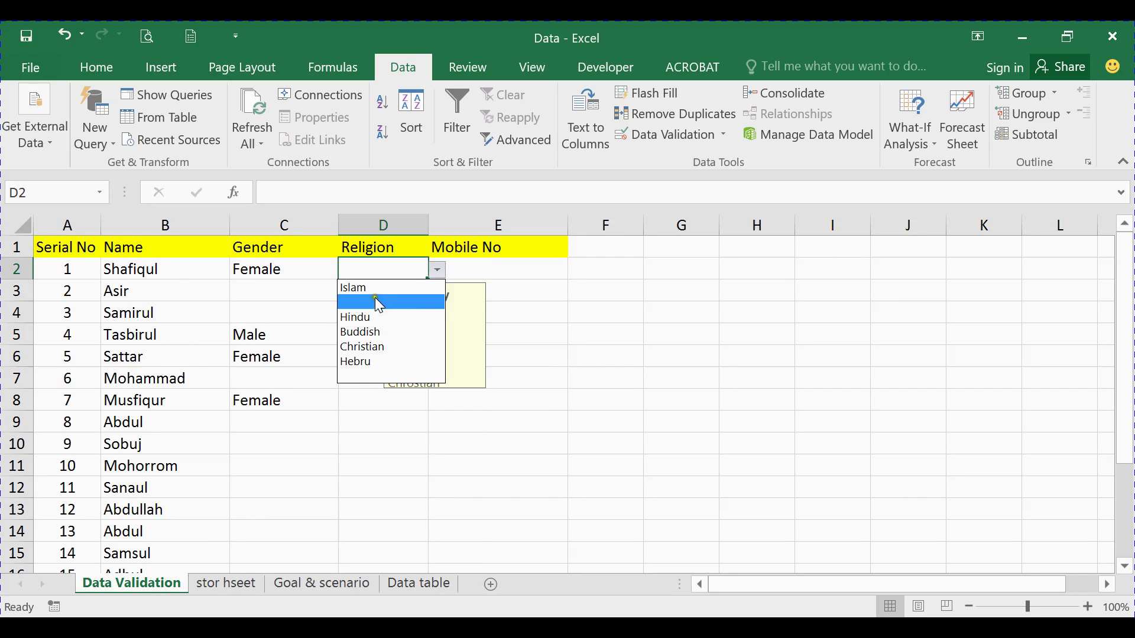
pyautogui.click(386, 455)
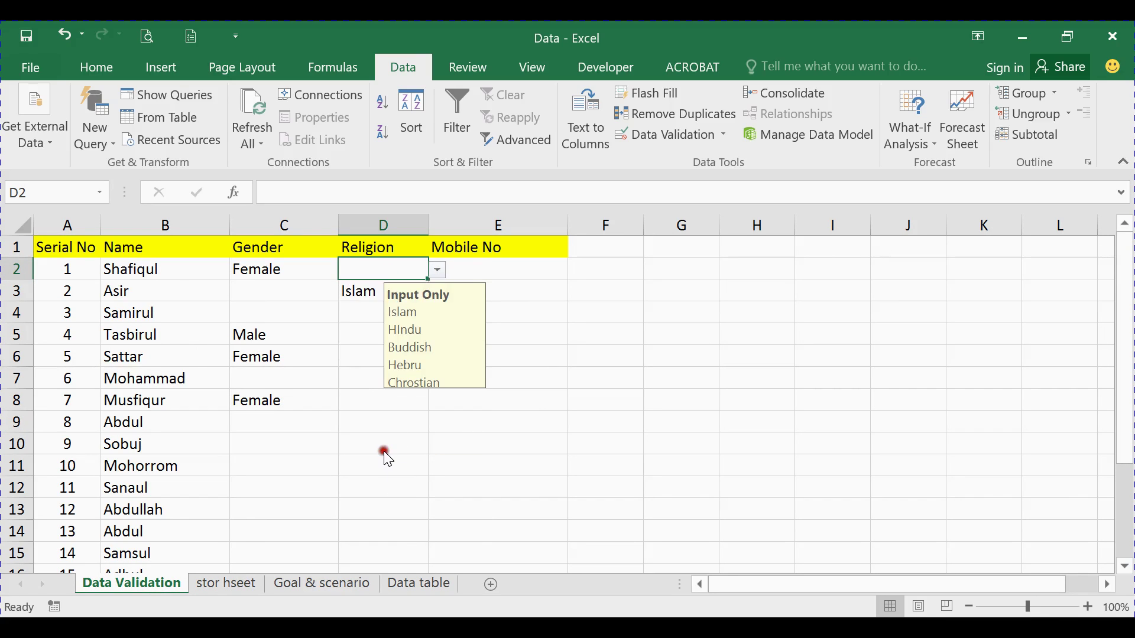
# Select the Religion column from D2 downward and open its Data Validation settings
pyautogui.click(439, 270)
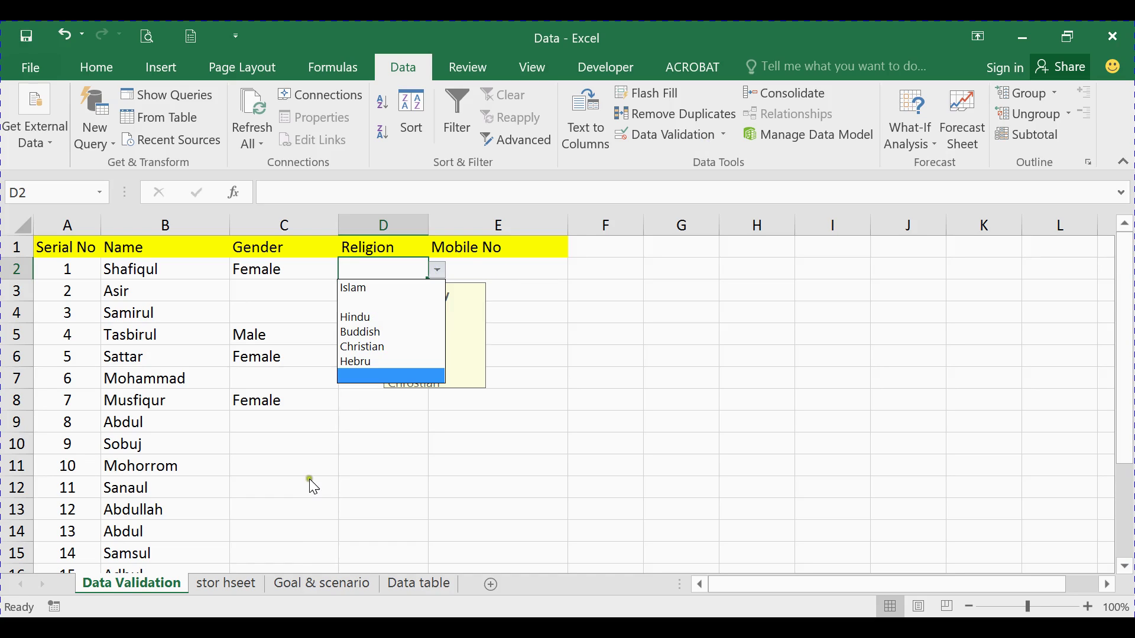
pyautogui.click(234, 586)
pyautogui.click(235, 582)
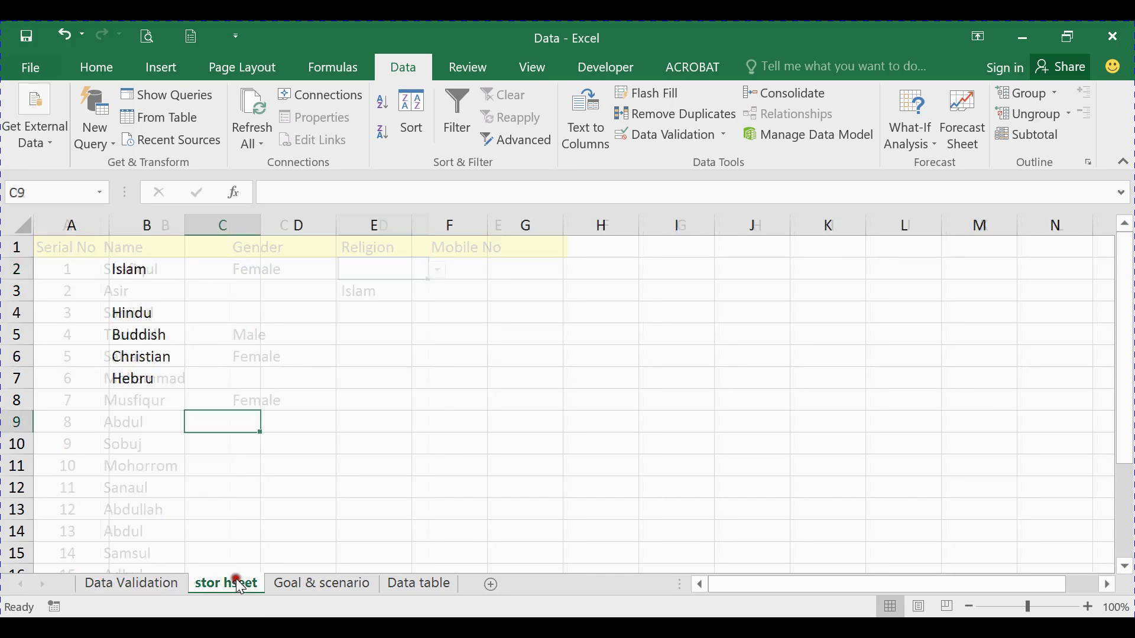
pyautogui.click(120, 584)
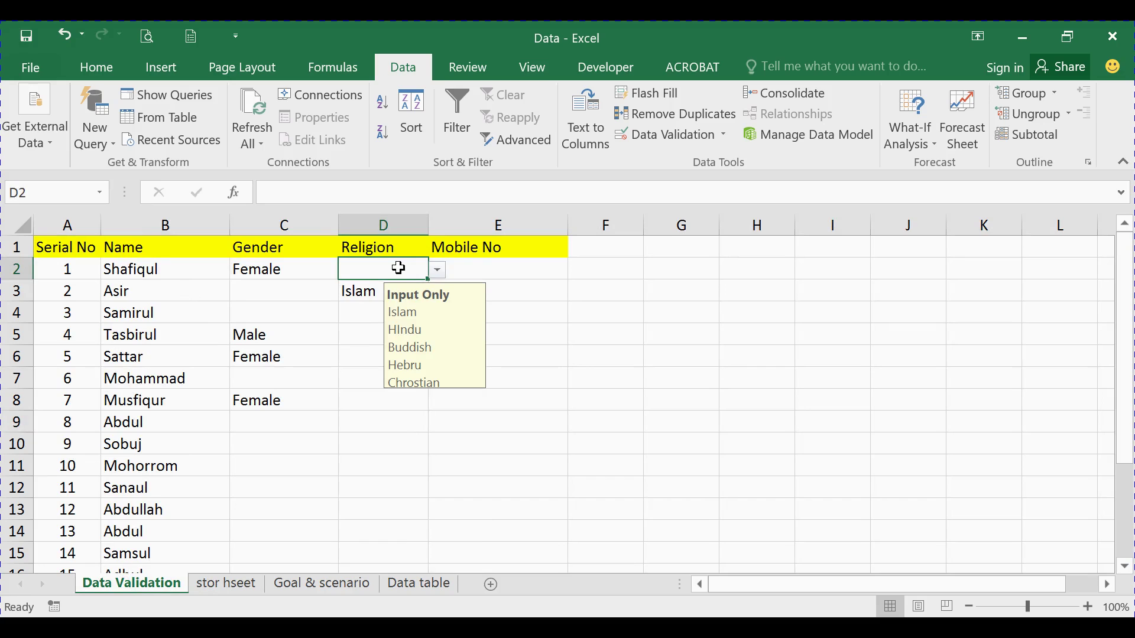
pyautogui.hotkey('ctrl', 'shift', 'Down')
pyautogui.hotkey('ctrl', 'shift', 'Down')
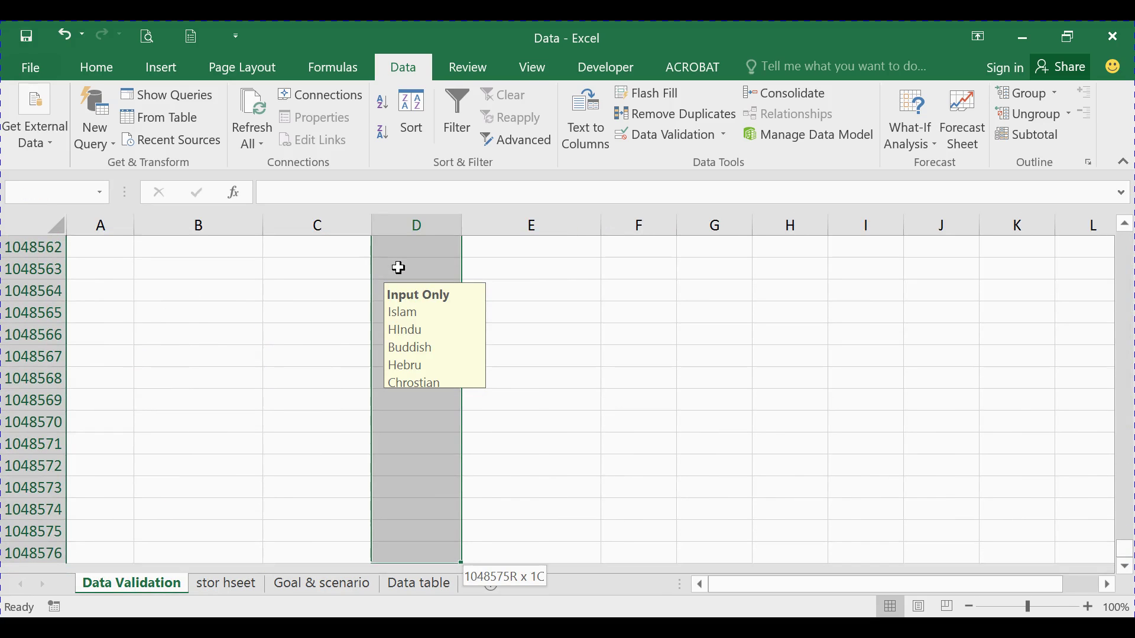
pyautogui.click(704, 133)
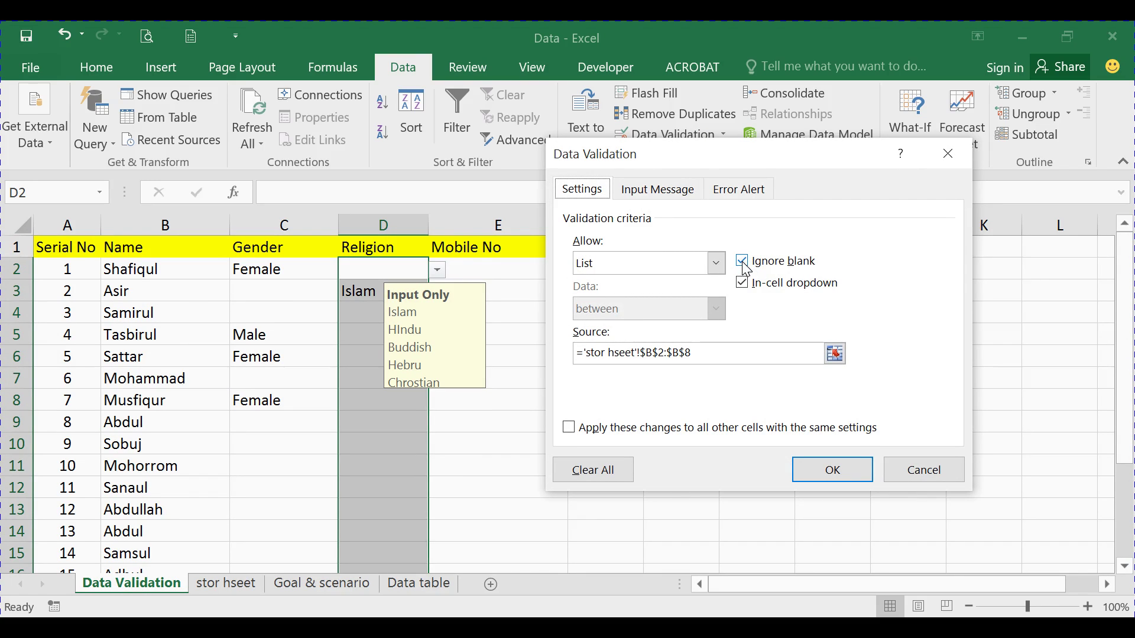
# Turn off Ignore blank for the Religion validation and test the dropdowns in D2 and D6
pyautogui.click(743, 261)
pyautogui.click(837, 471)
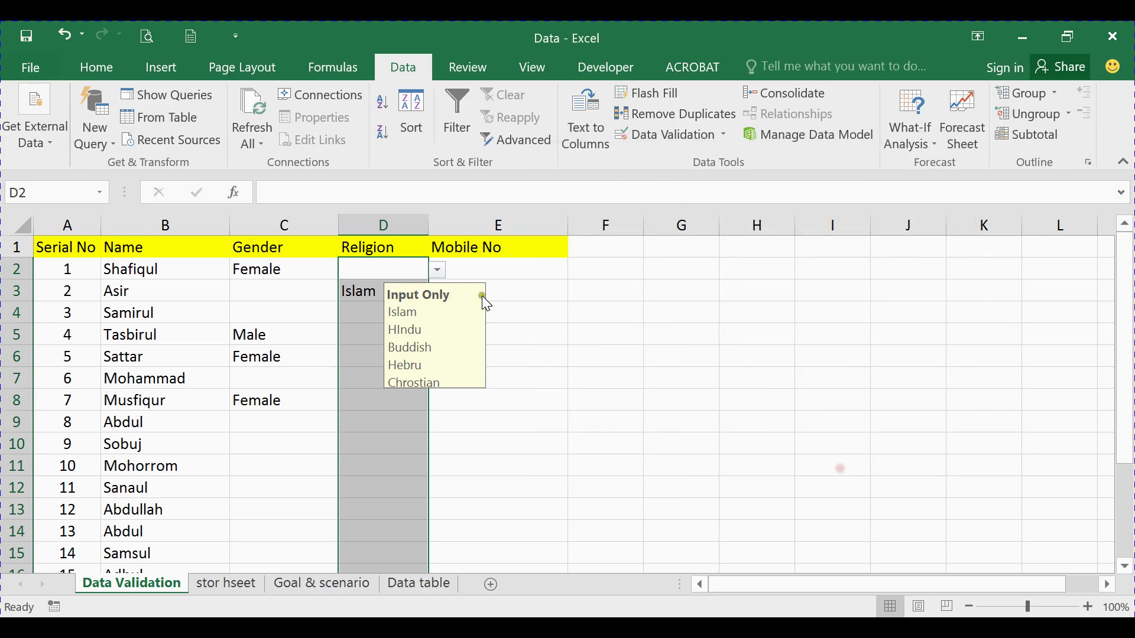
pyautogui.click(437, 270)
pyautogui.click(363, 359)
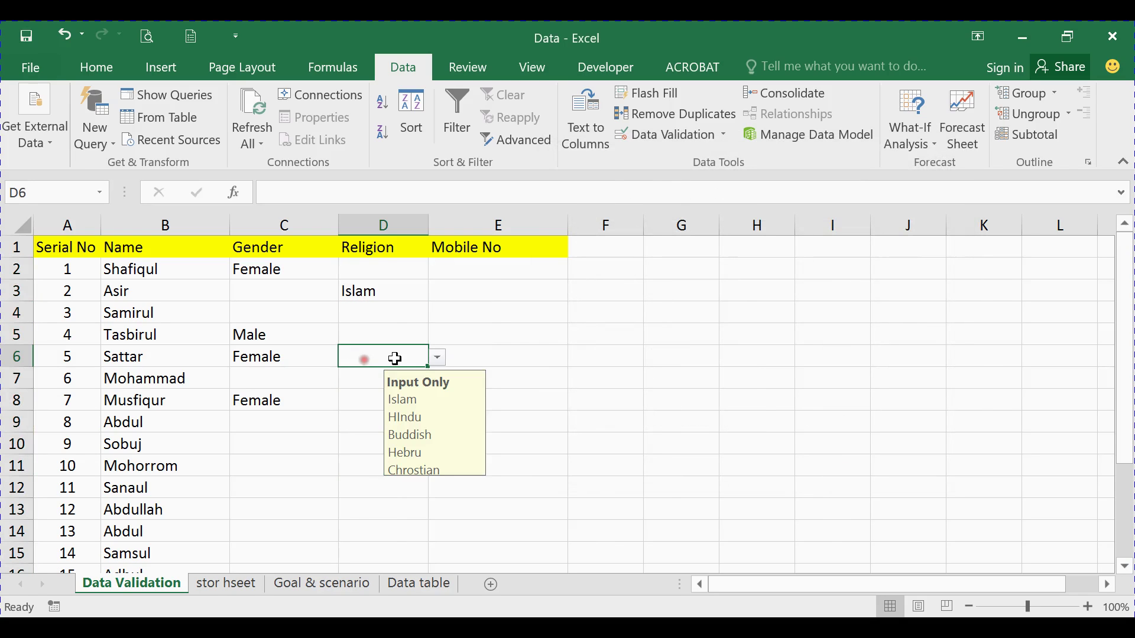
pyautogui.click(438, 358)
pyautogui.click(485, 328)
pyautogui.click(415, 317)
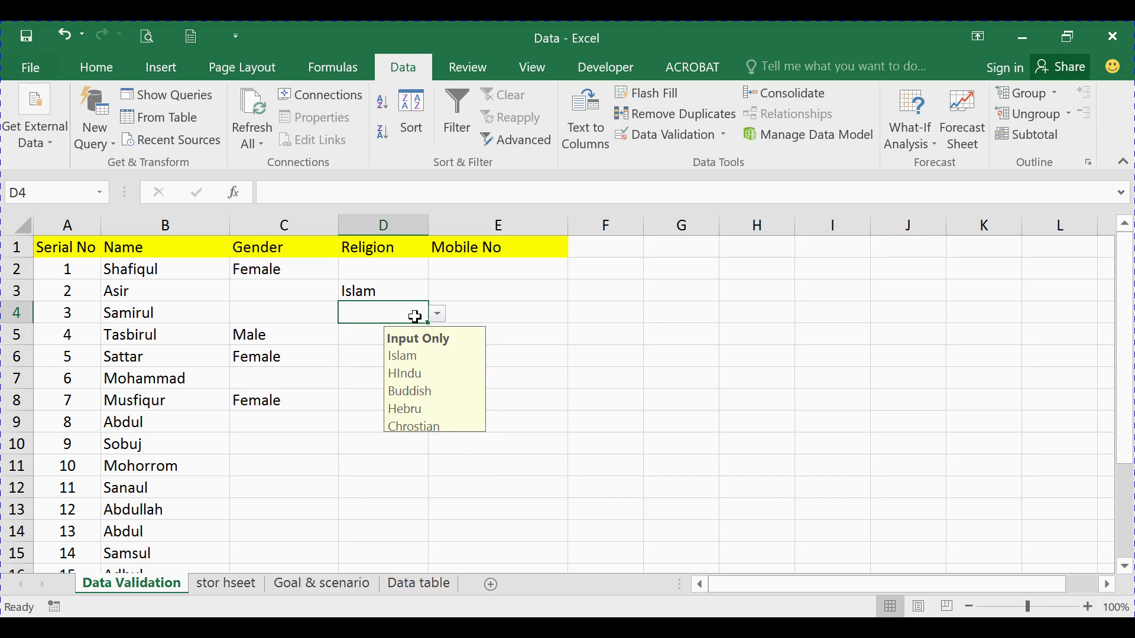
pyautogui.click(410, 282)
# For D3, restore Ignore blank, then briefly disable and re-enable the in-cell dropdown
pyautogui.click(682, 133)
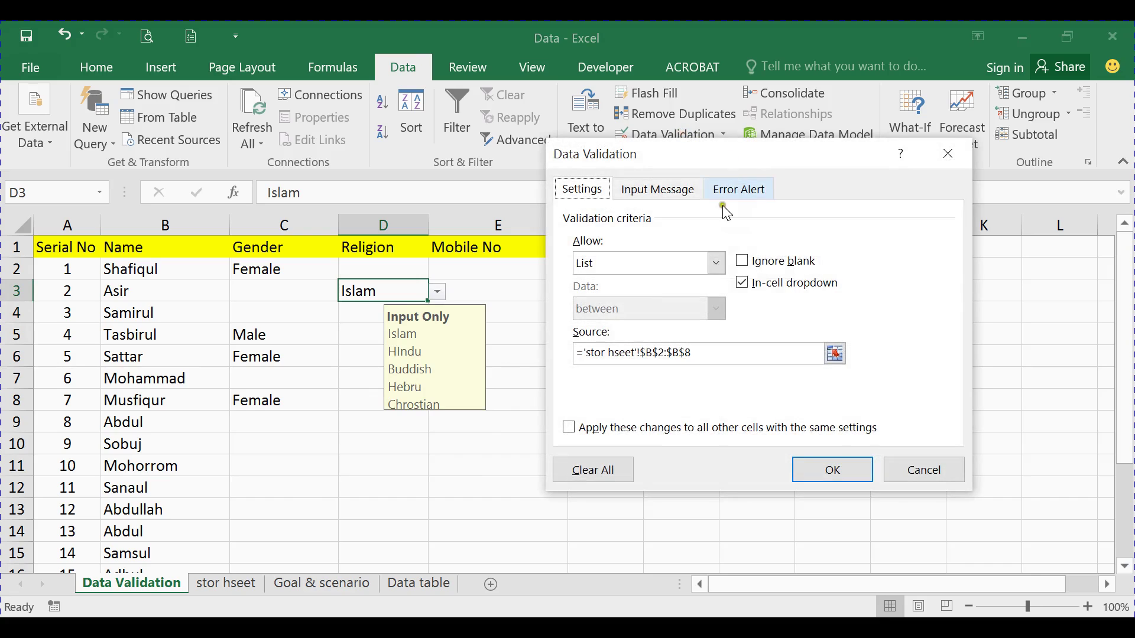
pyautogui.click(746, 263)
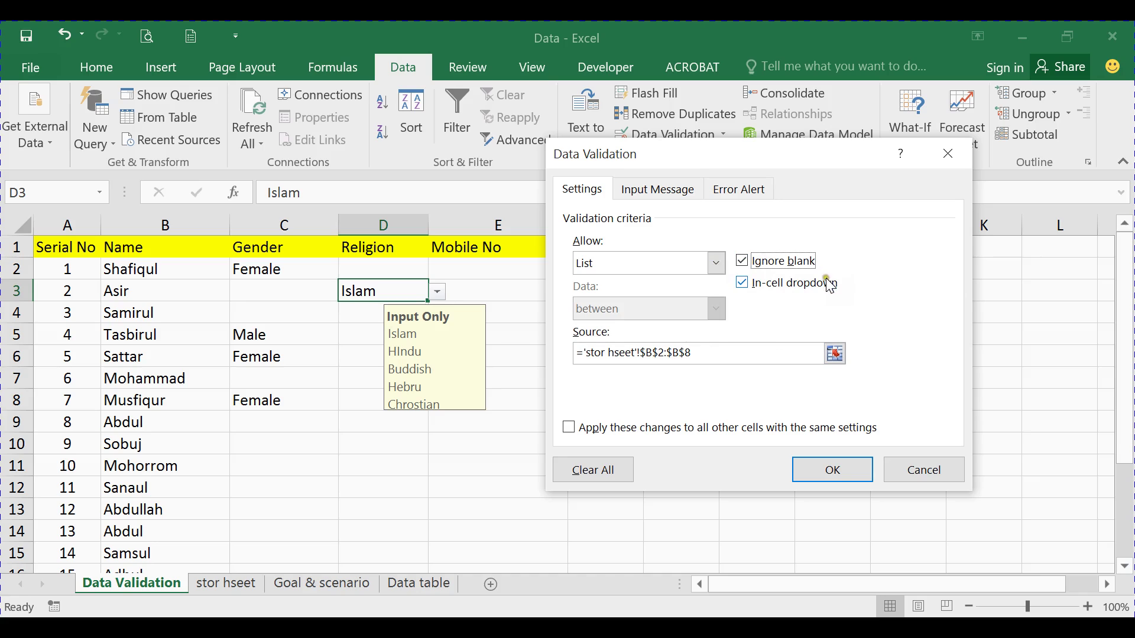
pyautogui.click(750, 284)
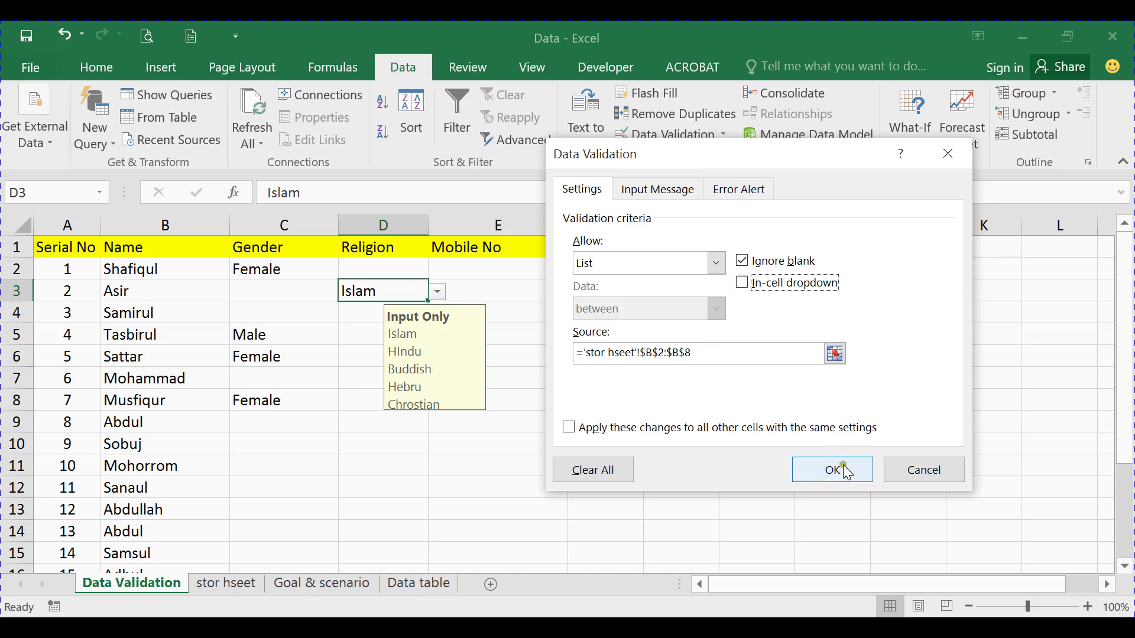
pyautogui.click(834, 469)
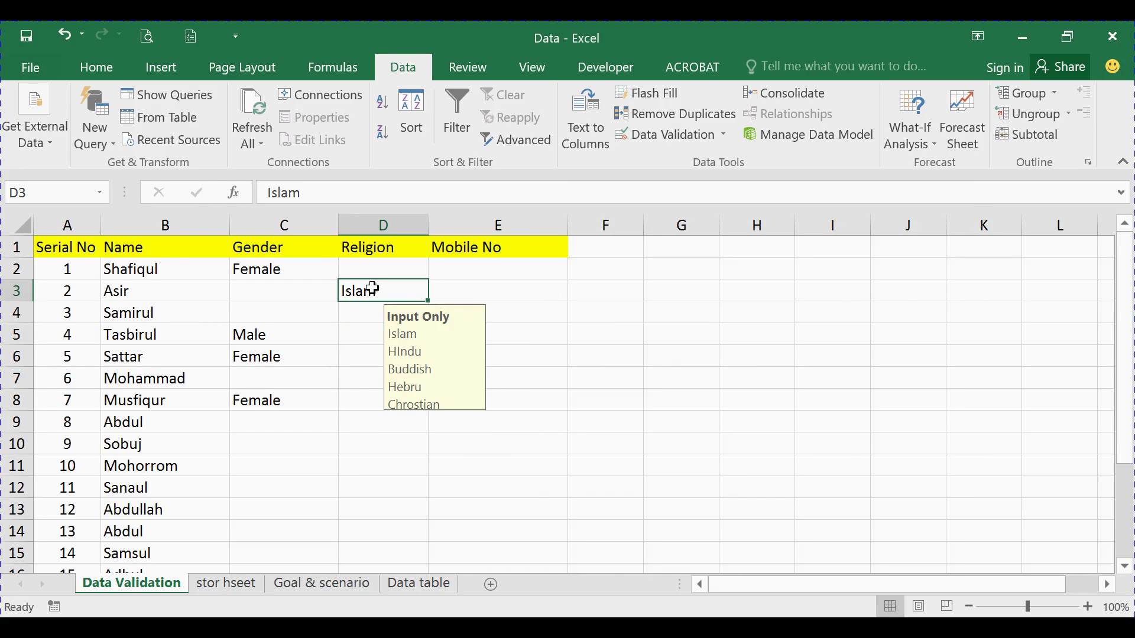
pyautogui.click(658, 140)
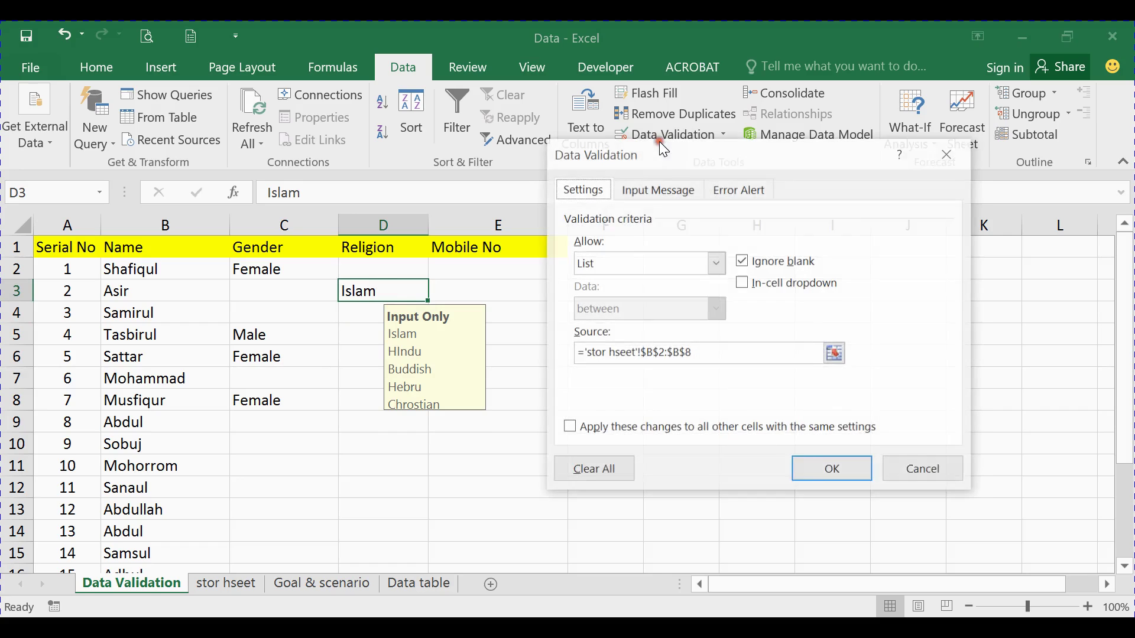
pyautogui.click(745, 284)
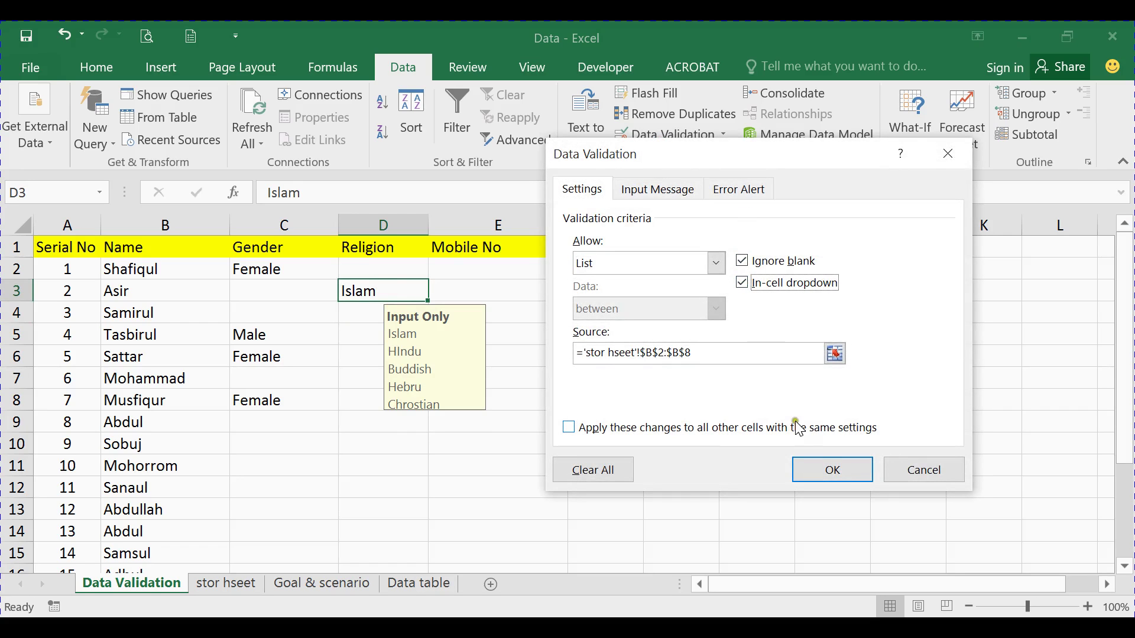
pyautogui.click(834, 470)
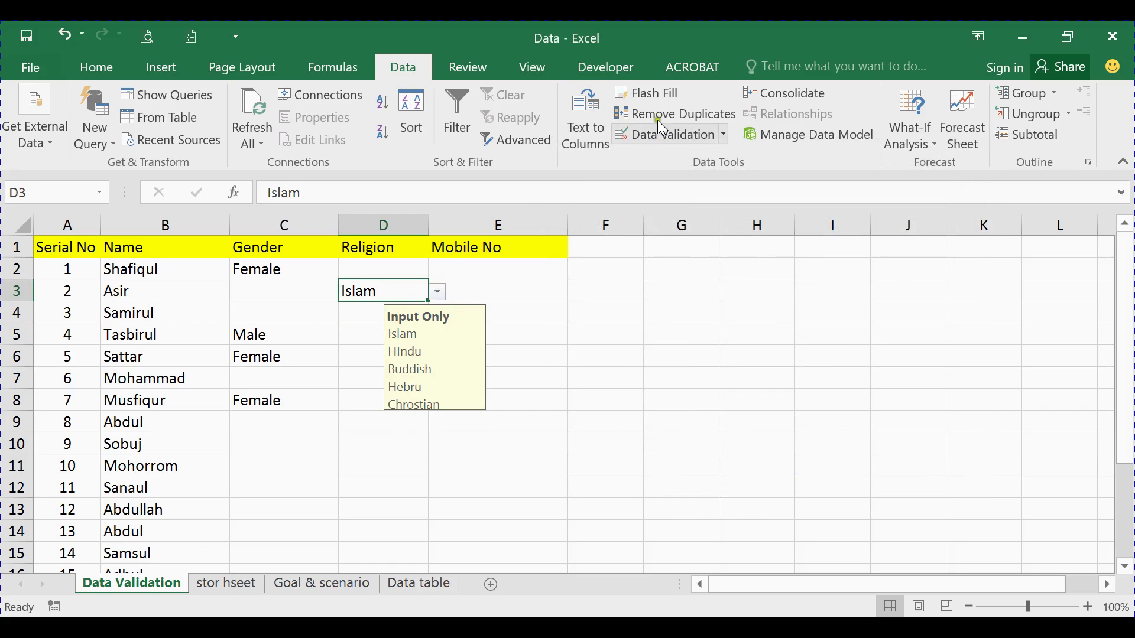
# Review D3's Input Message and Settings tabs, then close the validation dialog
pyautogui.click(661, 135)
pyautogui.click(666, 189)
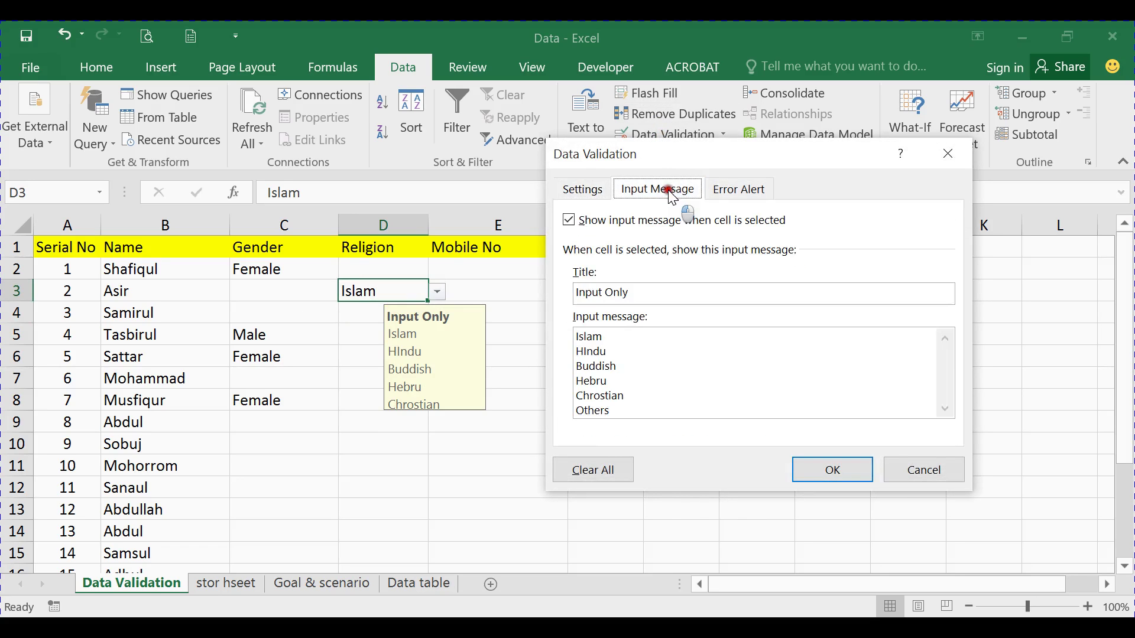
pyautogui.click(583, 189)
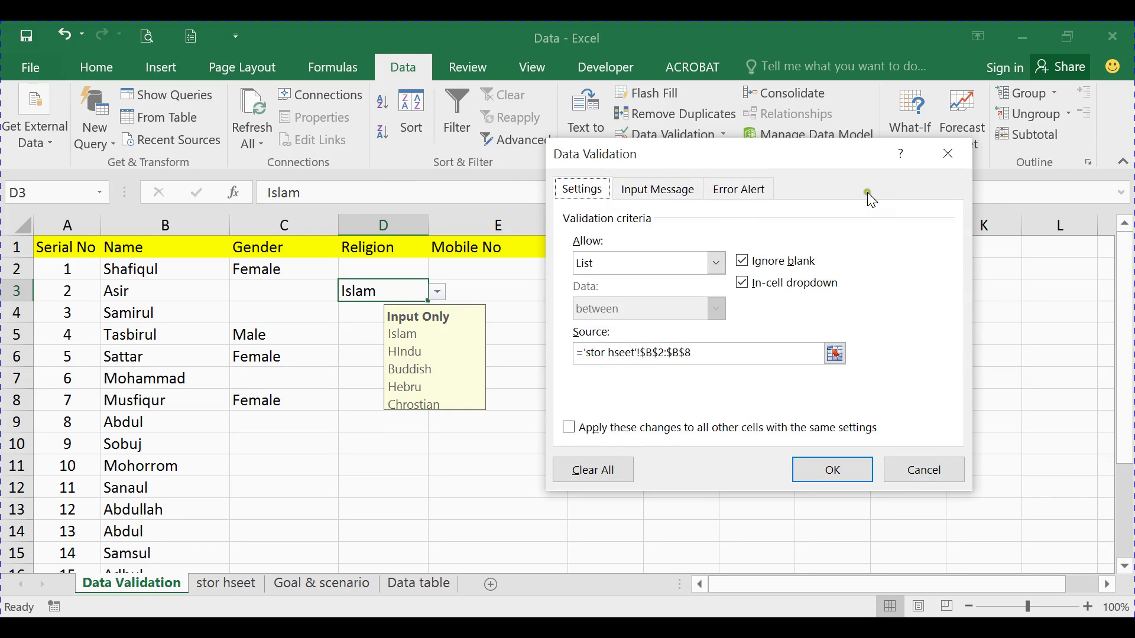
pyautogui.click(948, 155)
pyautogui.click(506, 269)
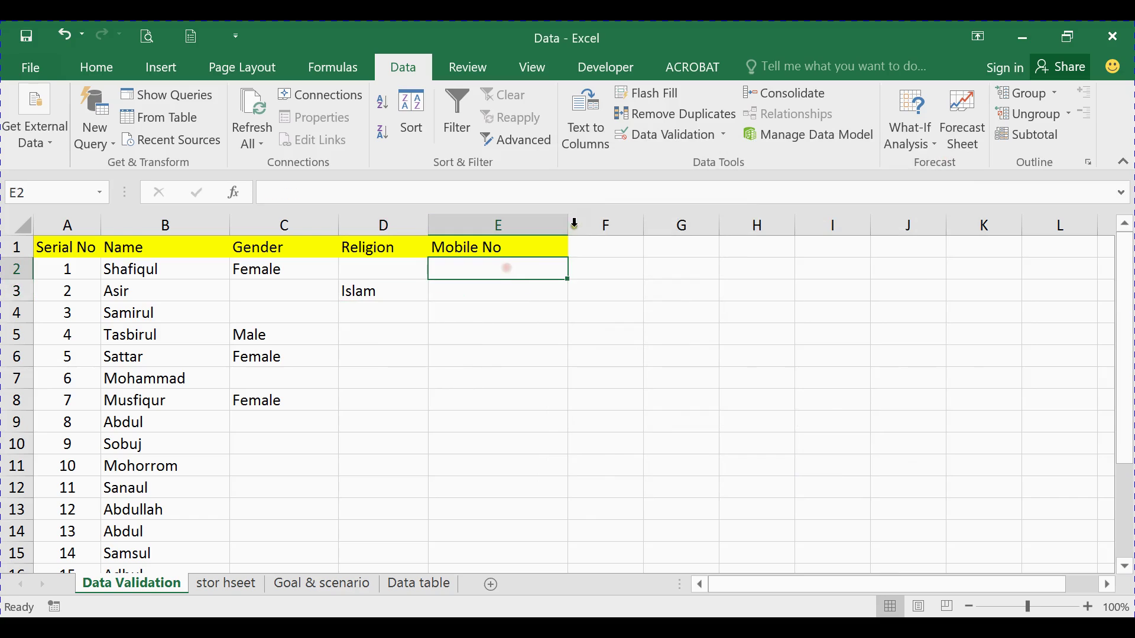
# Widen column E (Mobile No) by dragging its header border to the right
pyautogui.moveTo(575, 221); pyautogui.dragTo(664, 223)
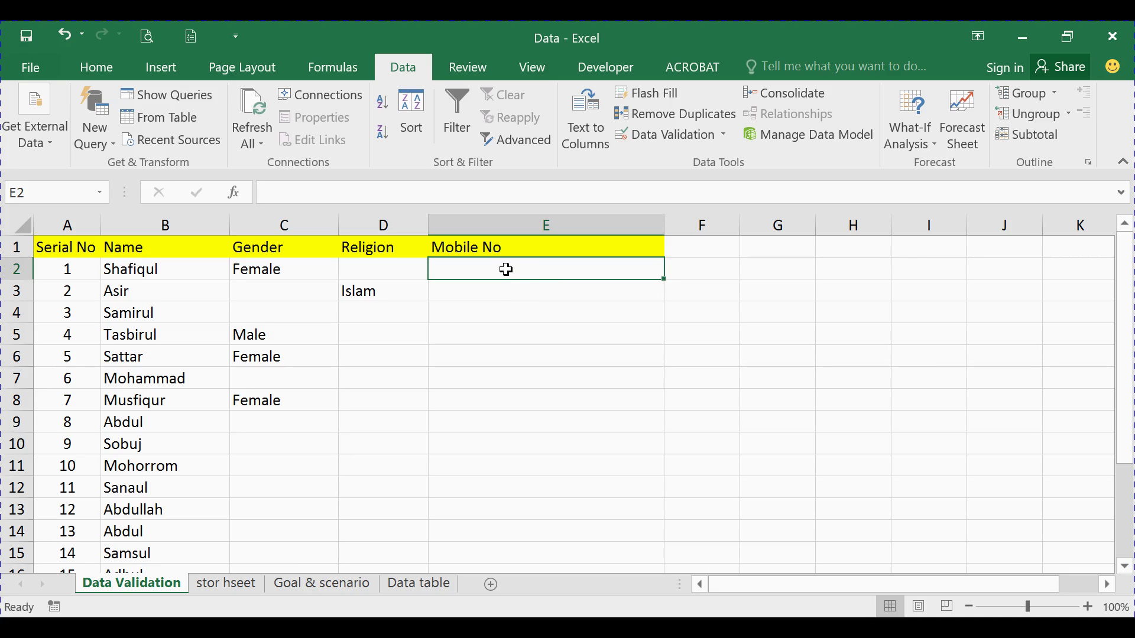
# Format the Mobile No cells from E2 downward with the Text number format
pyautogui.hotkey('ctrl', 'shift', 'Down')
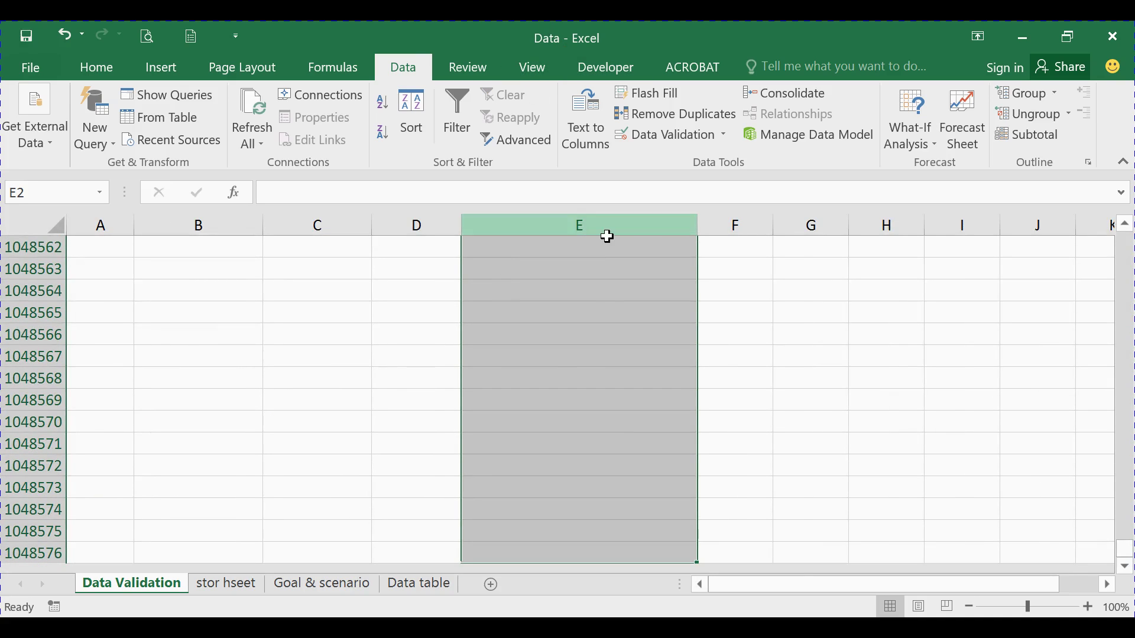
pyautogui.rightClick(598, 267)
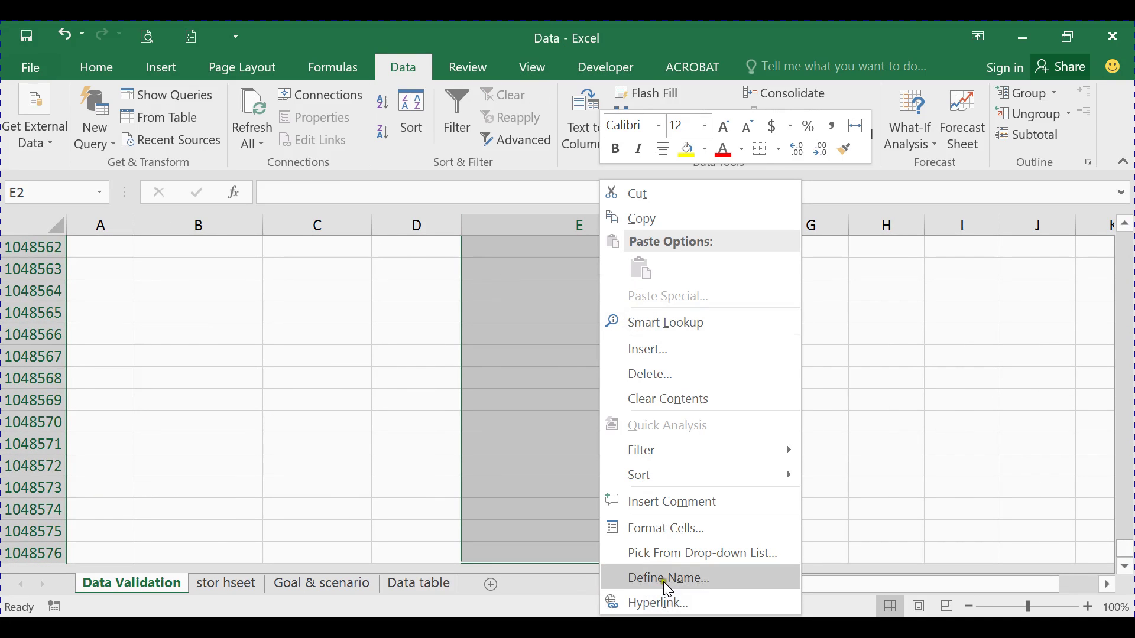
pyautogui.click(657, 527)
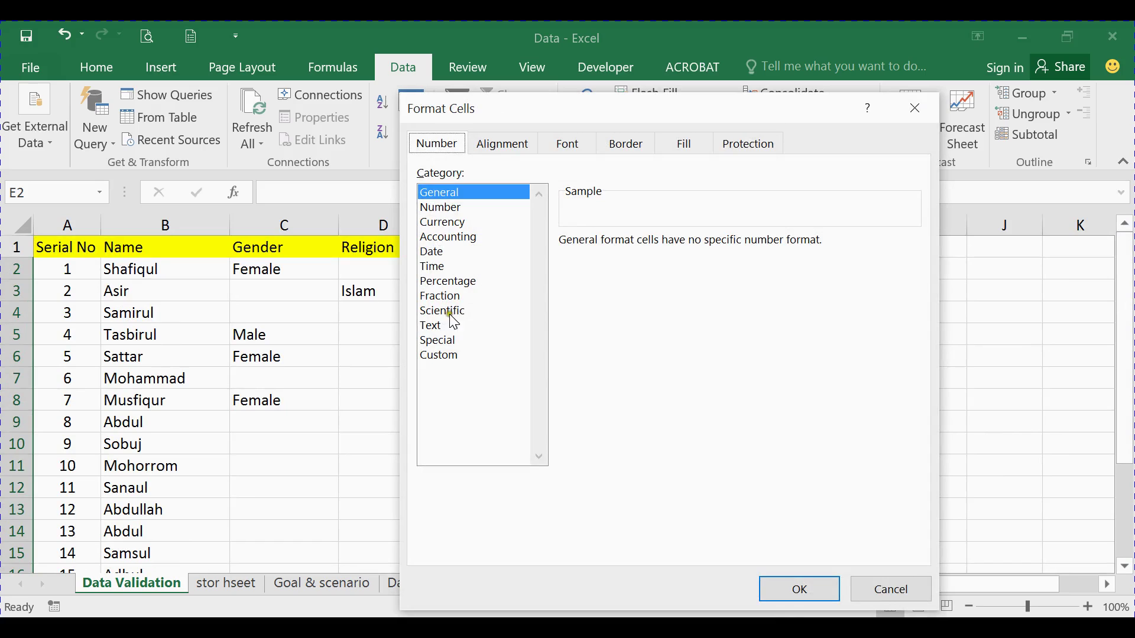
pyautogui.click(453, 324)
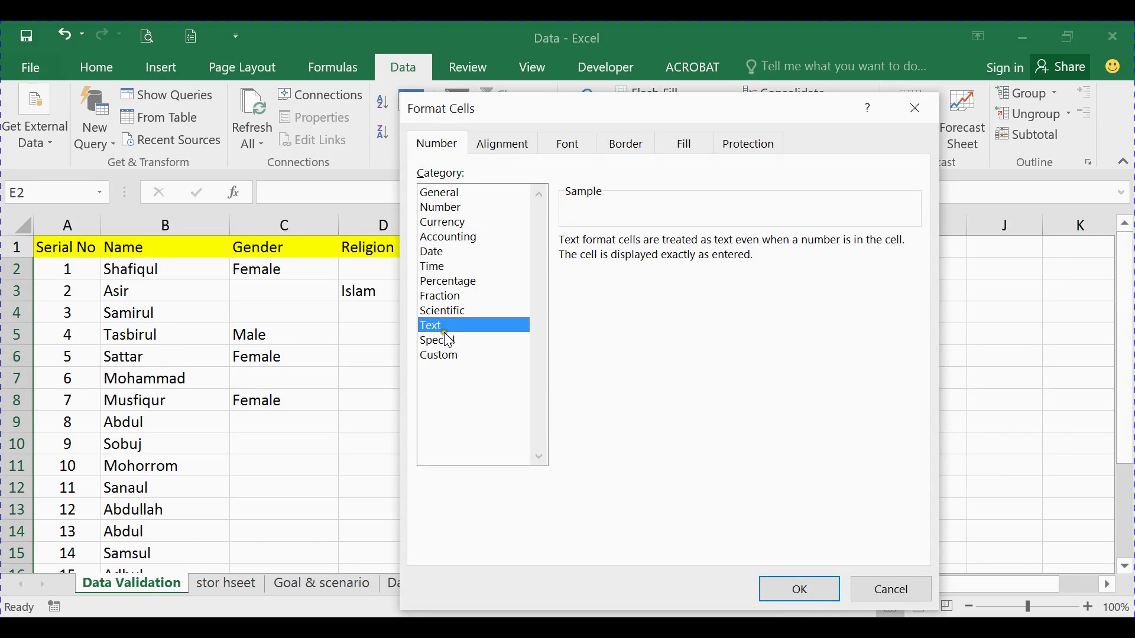
pyautogui.click(805, 589)
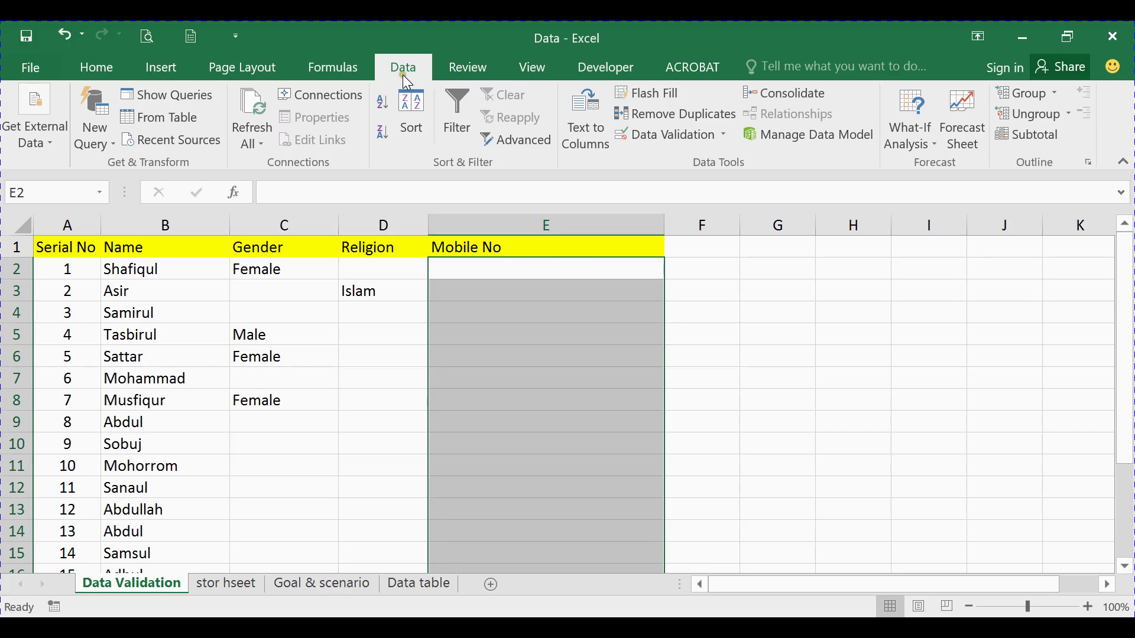
# Open Data Validation for column E, allow Text length, and choose the equal to comparison
pyautogui.click(703, 134)
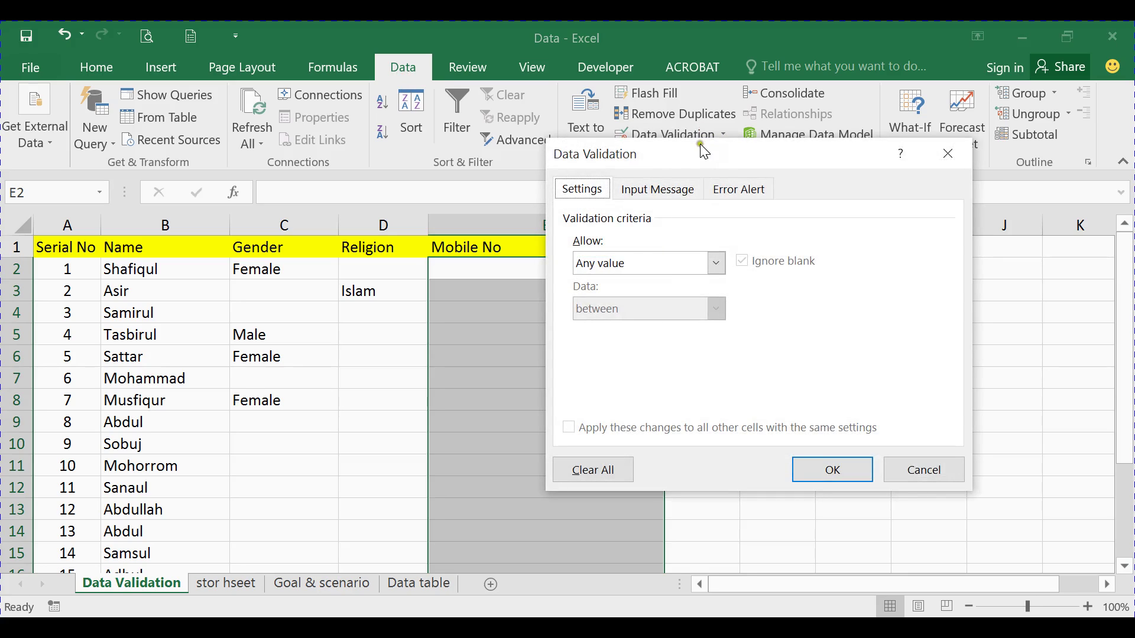
pyautogui.moveTo(704, 151); pyautogui.dragTo(799, 153)
pyautogui.click(733, 265)
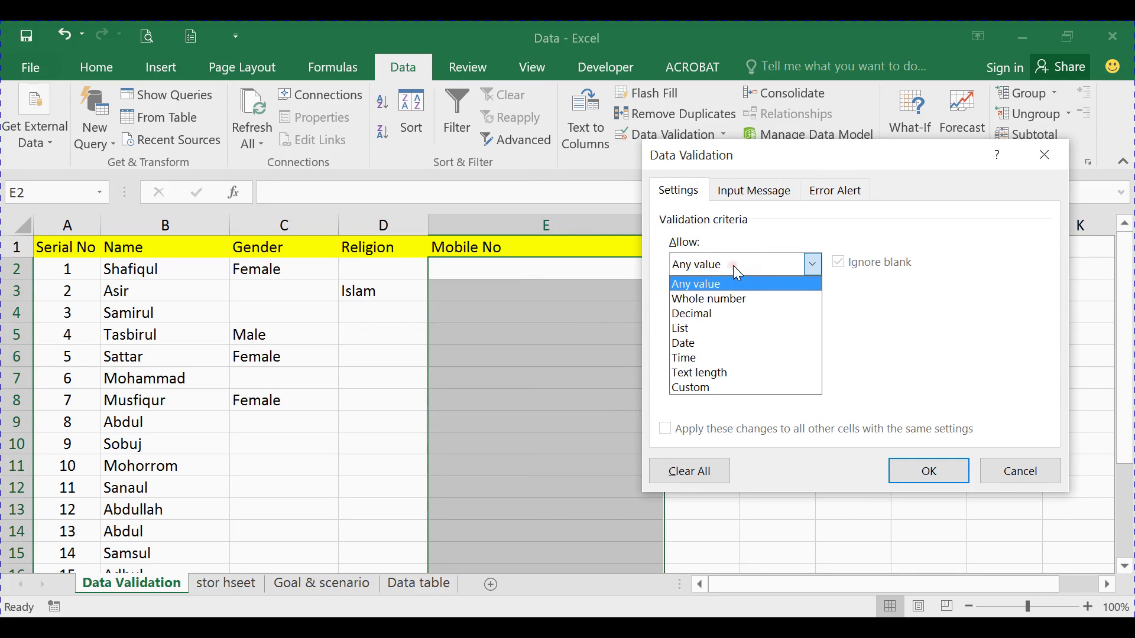
pyautogui.click(711, 372)
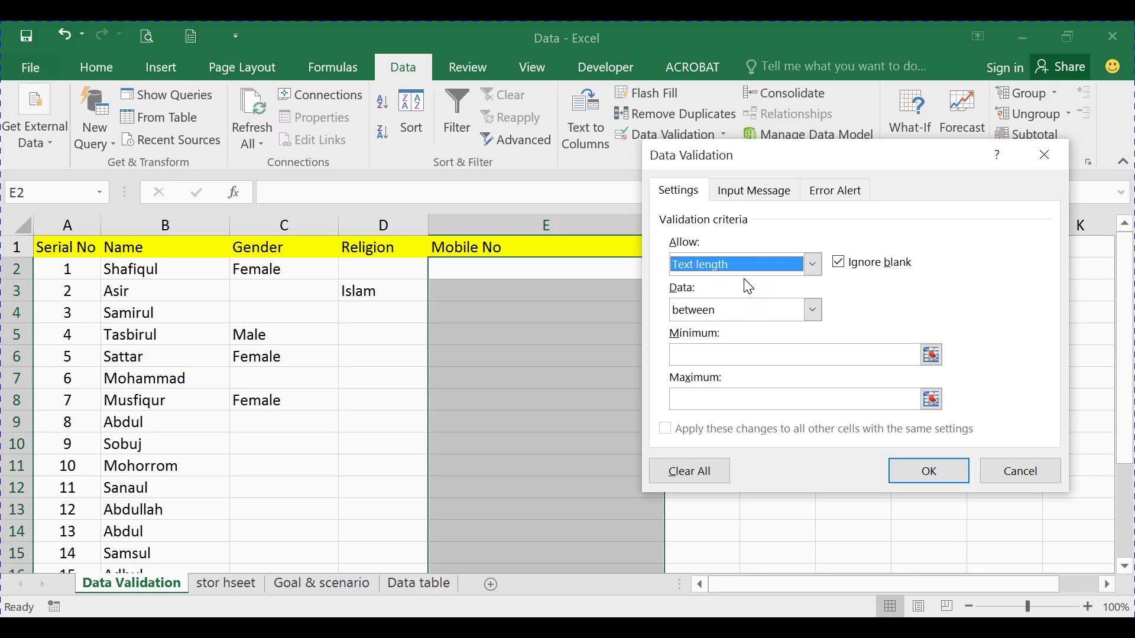
pyautogui.click(689, 307)
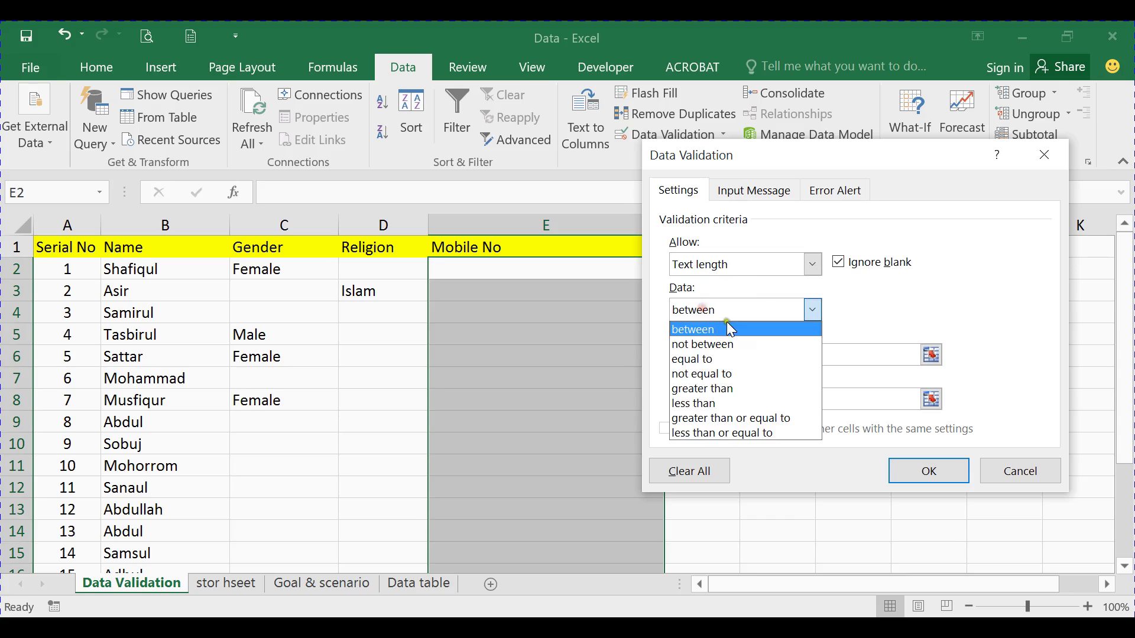
pyautogui.click(726, 323)
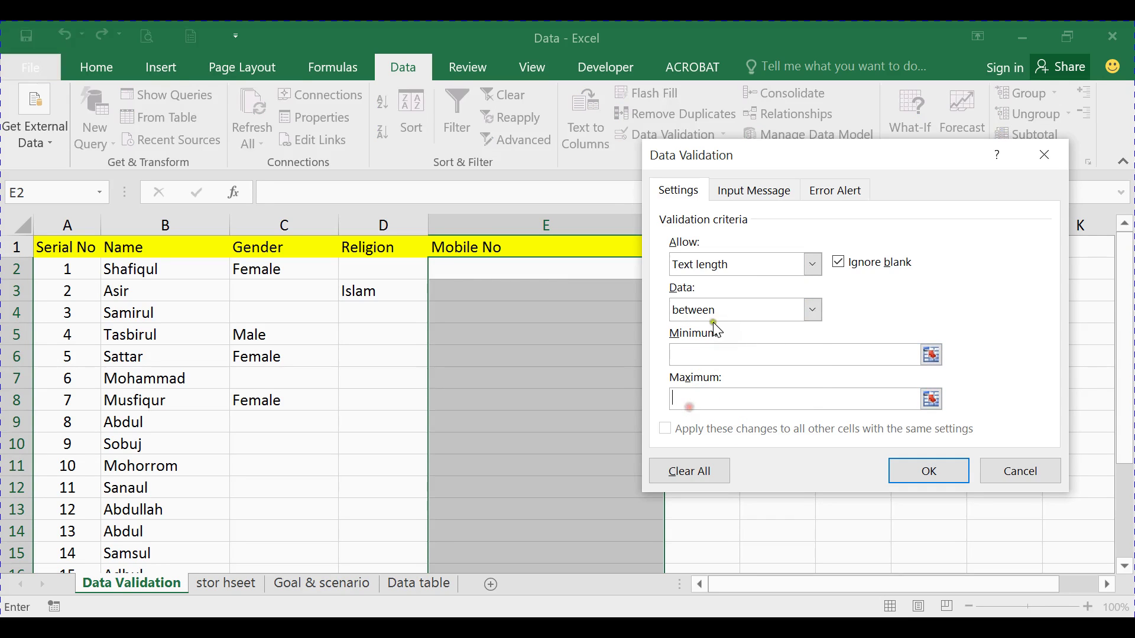
pyautogui.click(714, 310)
pyautogui.click(705, 345)
pyautogui.click(716, 310)
pyautogui.click(711, 358)
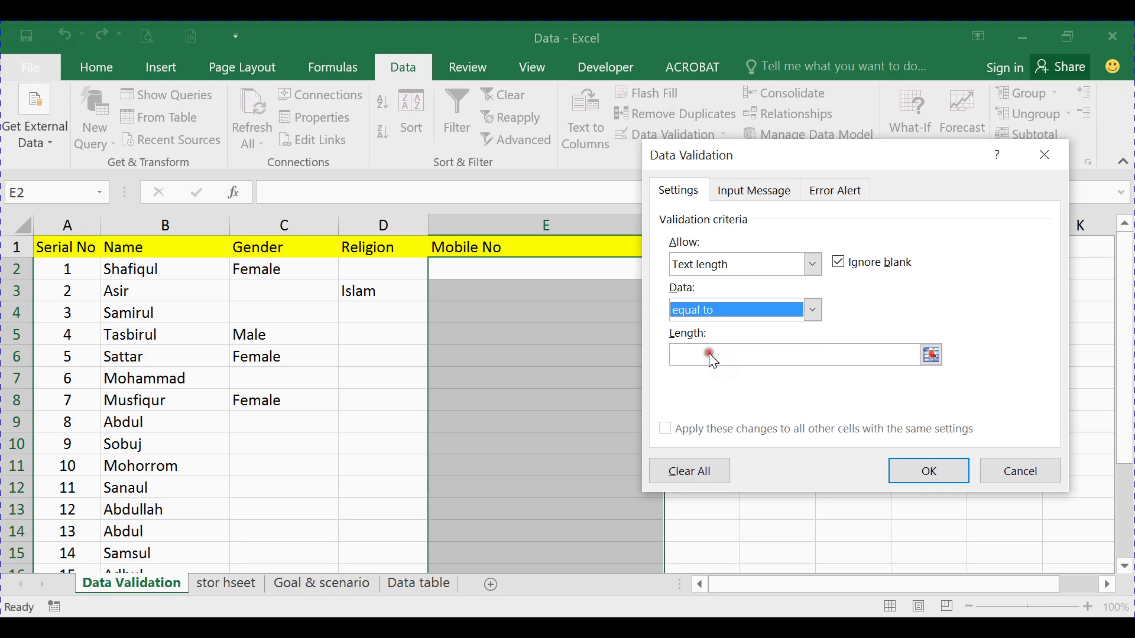
# Try not equal to and less than, return to equal to, and start the length with 1
pyautogui.click(698, 354)
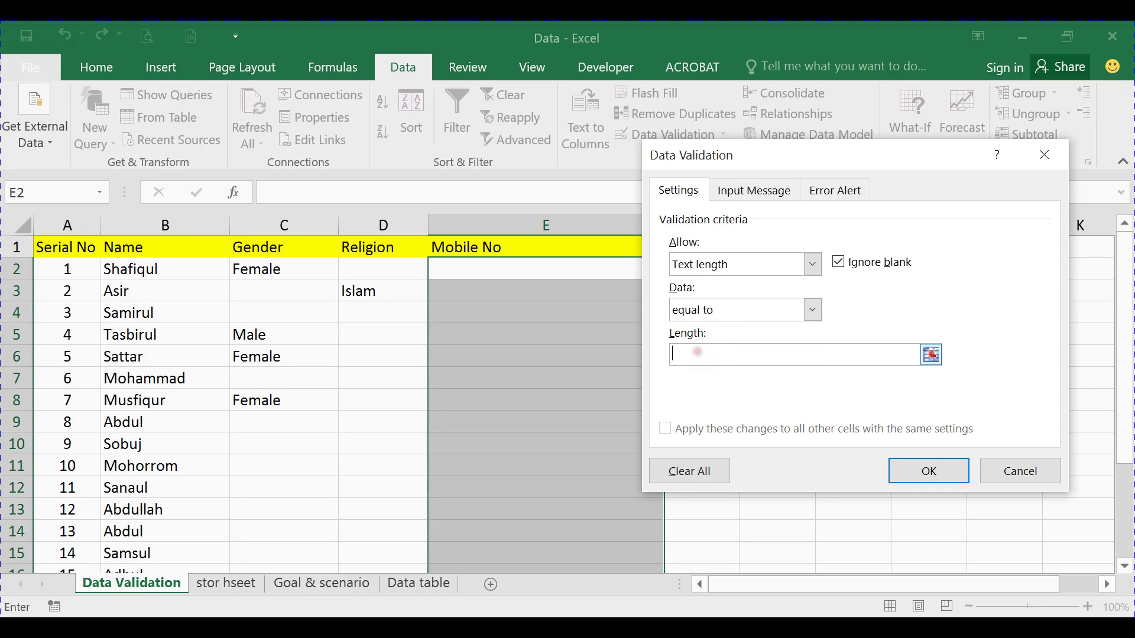
pyautogui.click(717, 312)
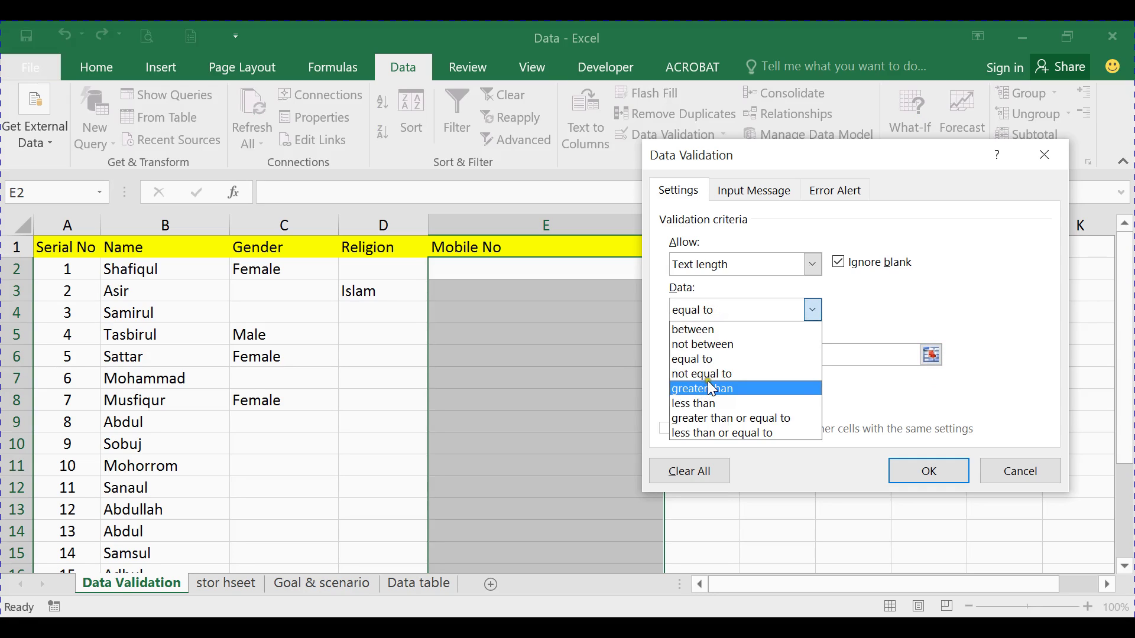
pyautogui.click(712, 374)
pyautogui.click(709, 355)
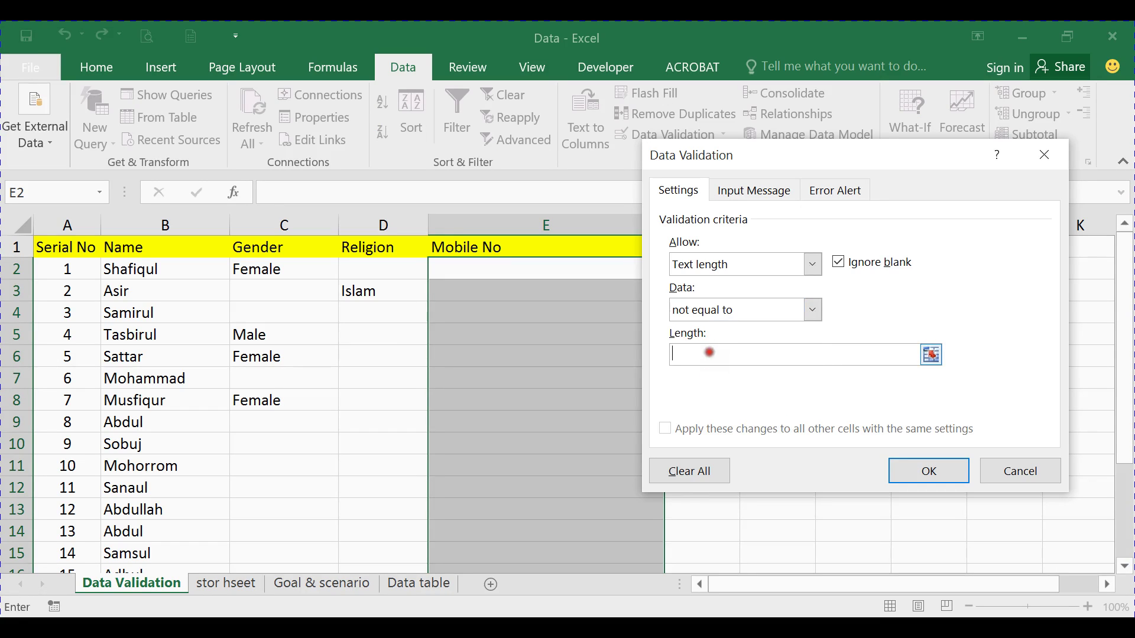
pyautogui.click(727, 312)
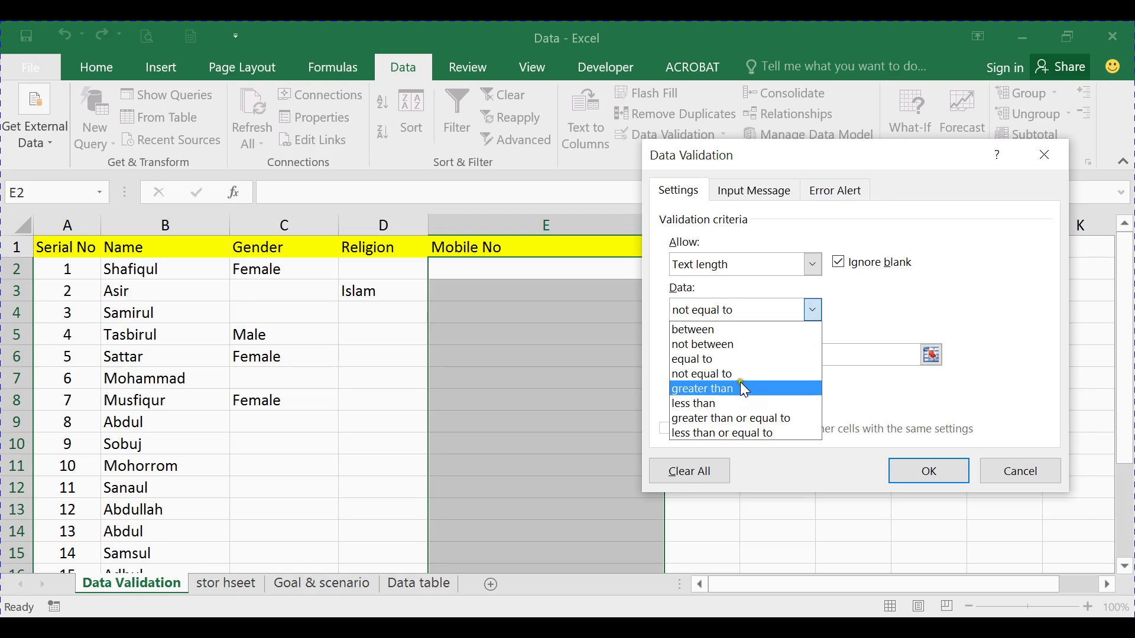
pyautogui.click(703, 403)
pyautogui.click(735, 358)
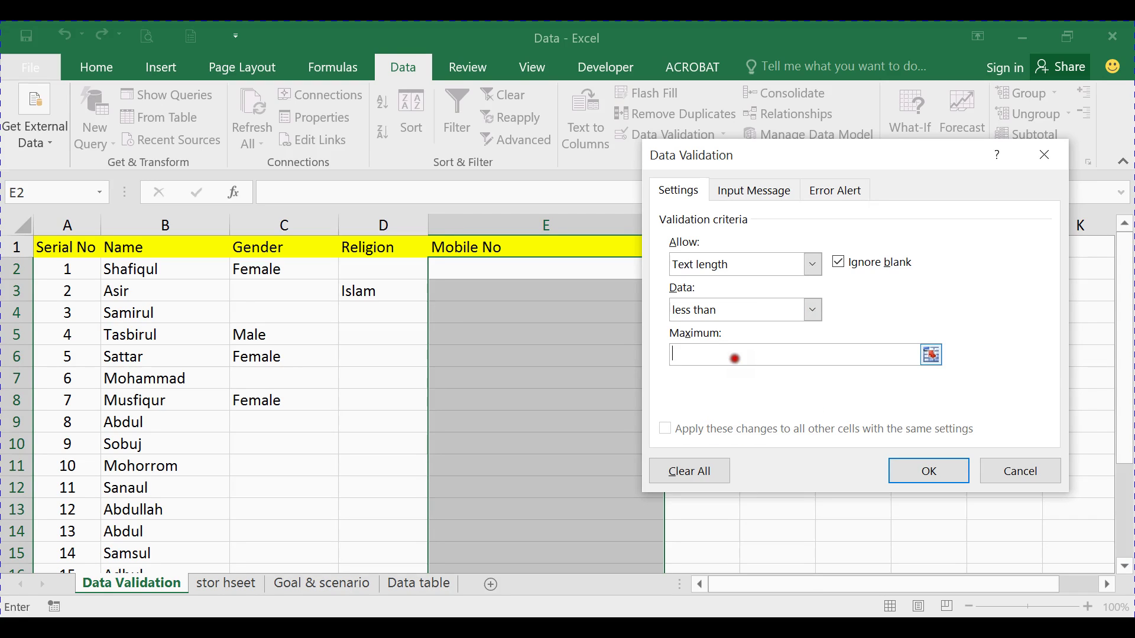
pyautogui.click(732, 304)
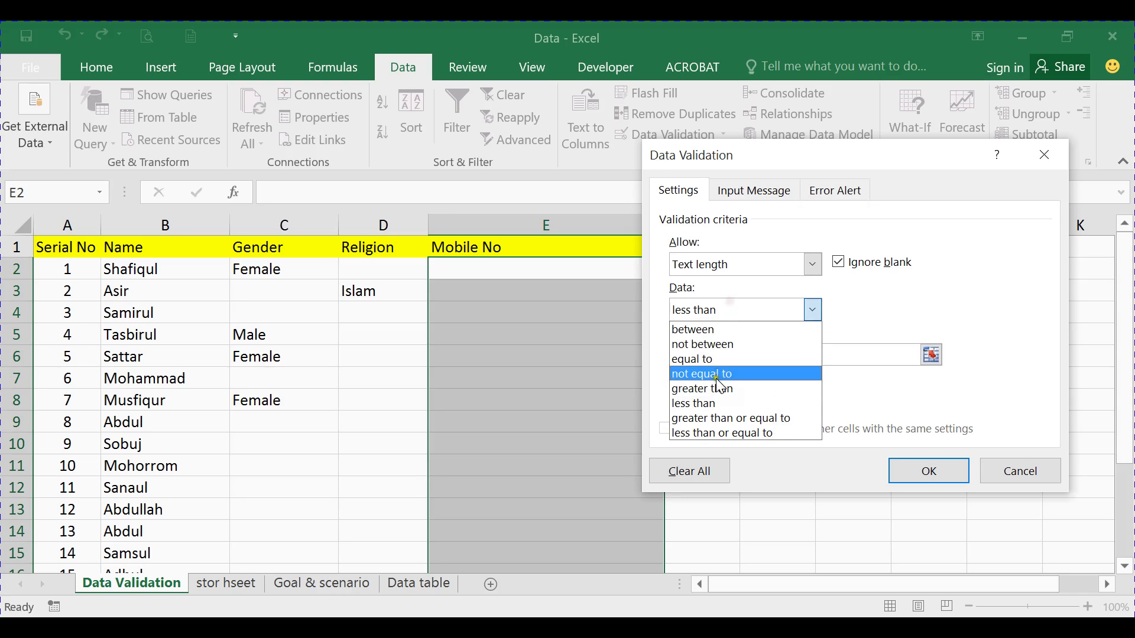
pyautogui.click(701, 359)
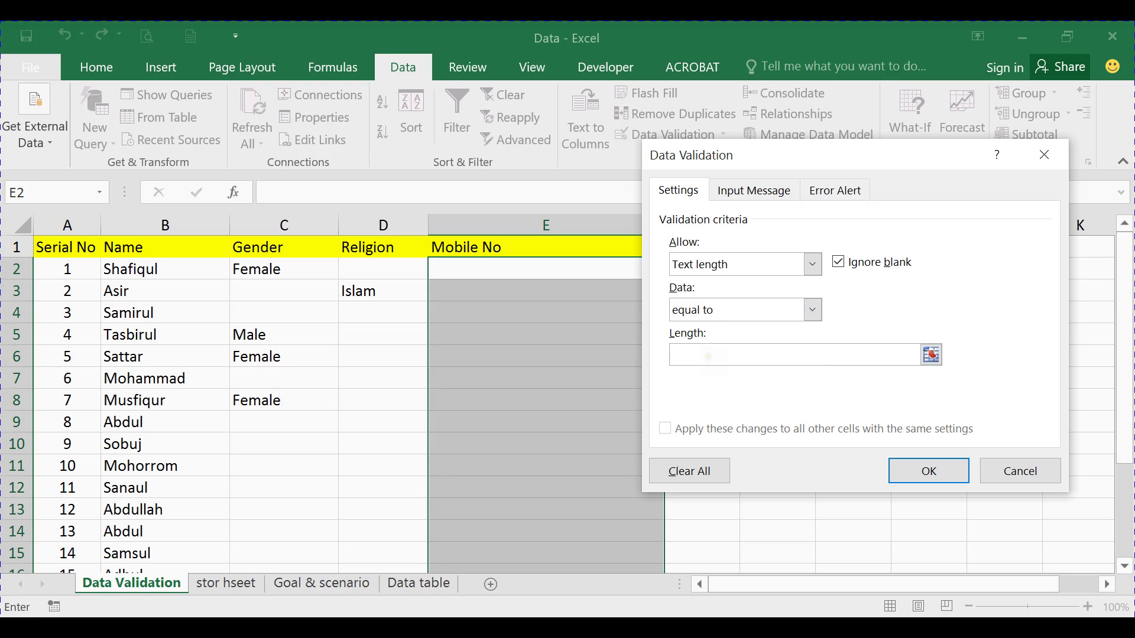
pyautogui.write('11')
# Add an input message titled 'Mobile number validation' reading 'Your mobile no must be 11 dis'
pyautogui.click(758, 192)
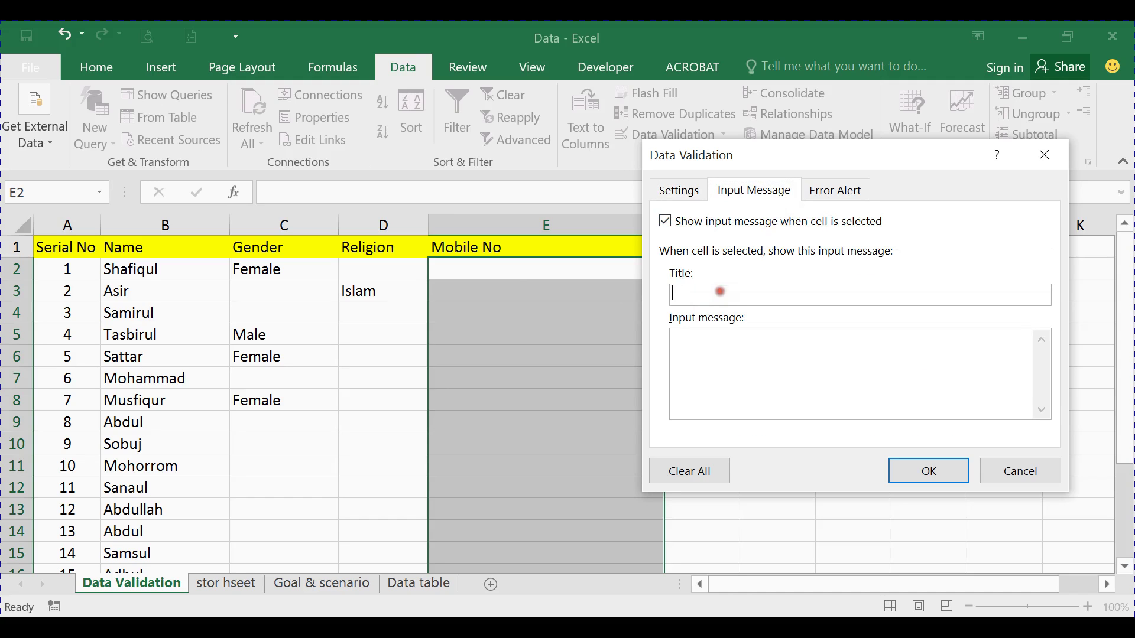
pyautogui.write('Mobile number validation')
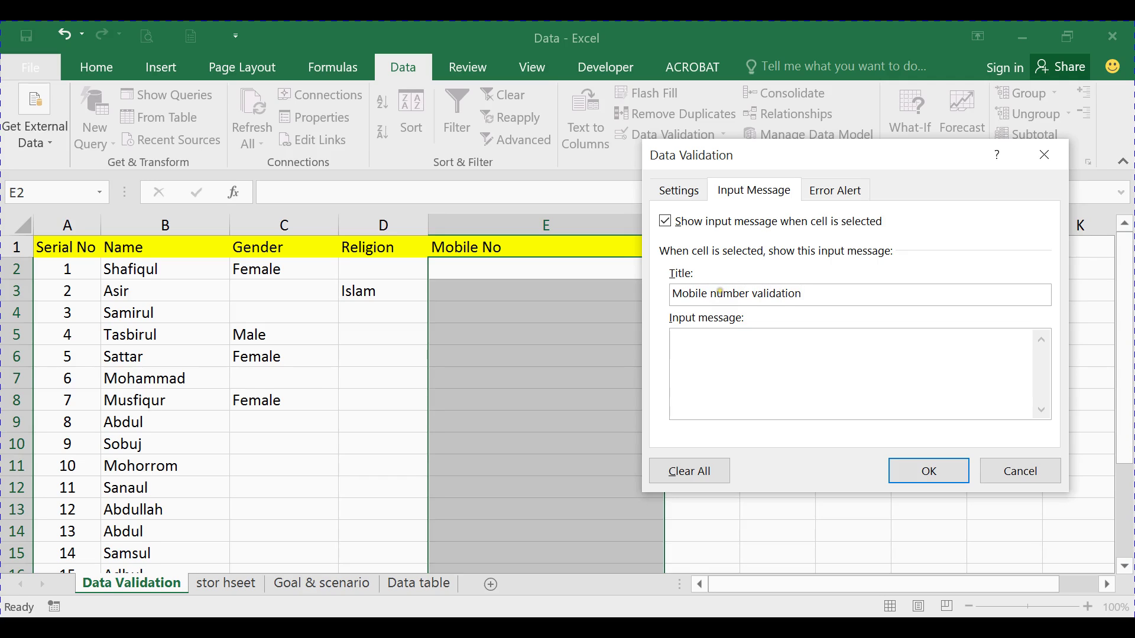
pyautogui.click(696, 341)
pyautogui.write('Your mobile no must be')
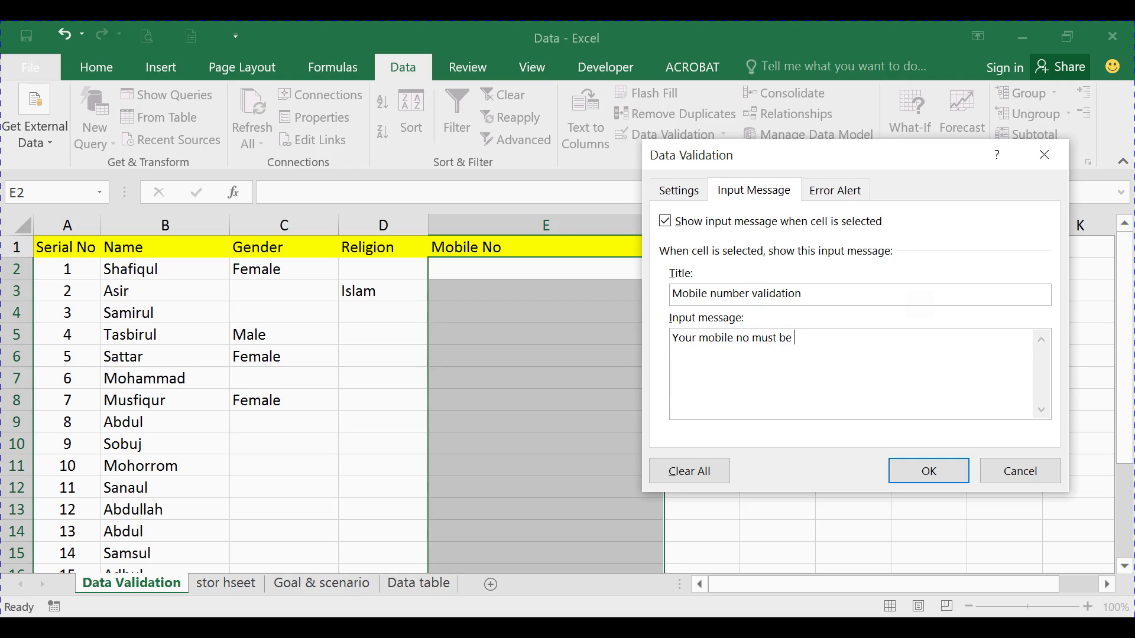
pyautogui.write(' 11 disit')
# Set the Error Alert style to Warning after trying Information and Stop
pyautogui.click(834, 190)
pyautogui.click(803, 303)
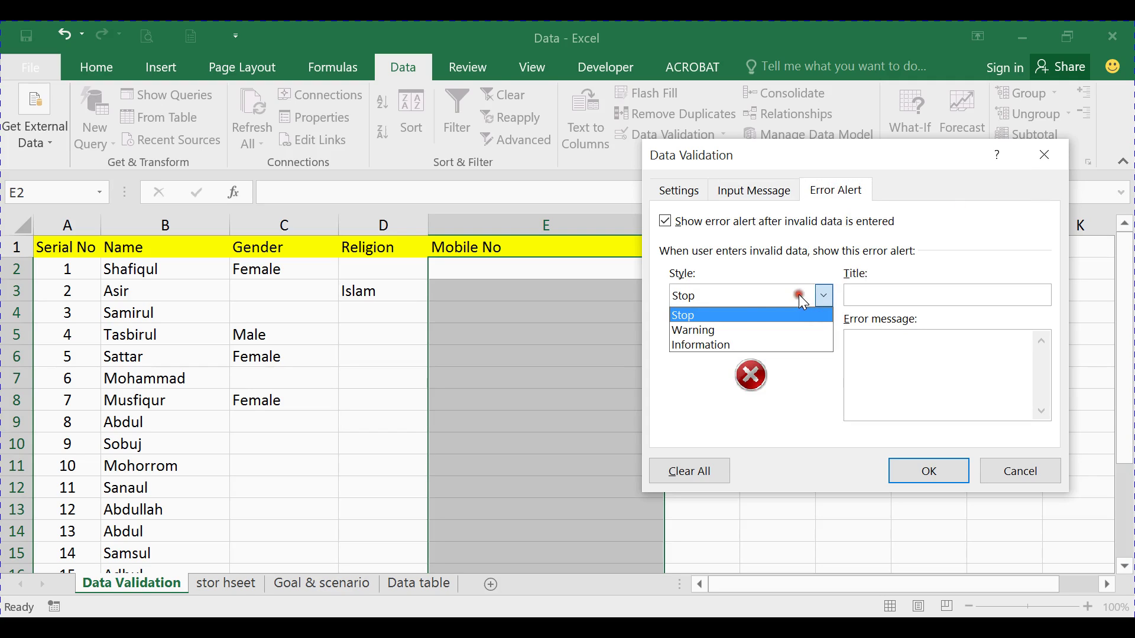
pyautogui.click(710, 330)
pyautogui.click(728, 299)
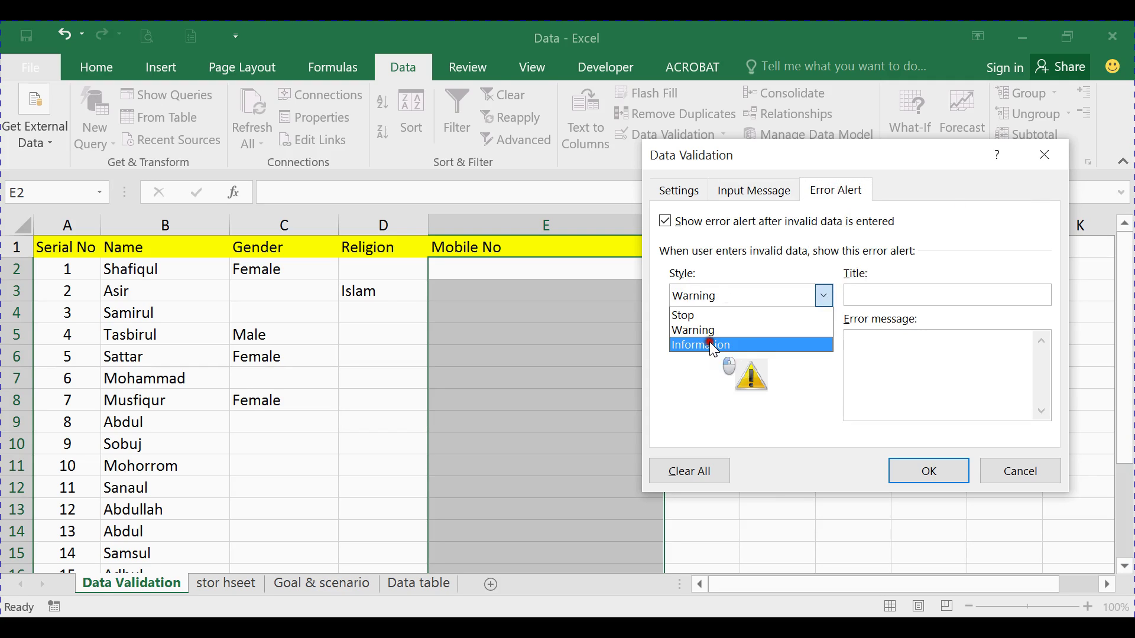
pyautogui.click(709, 342)
pyautogui.click(733, 297)
pyautogui.click(701, 318)
pyautogui.click(729, 292)
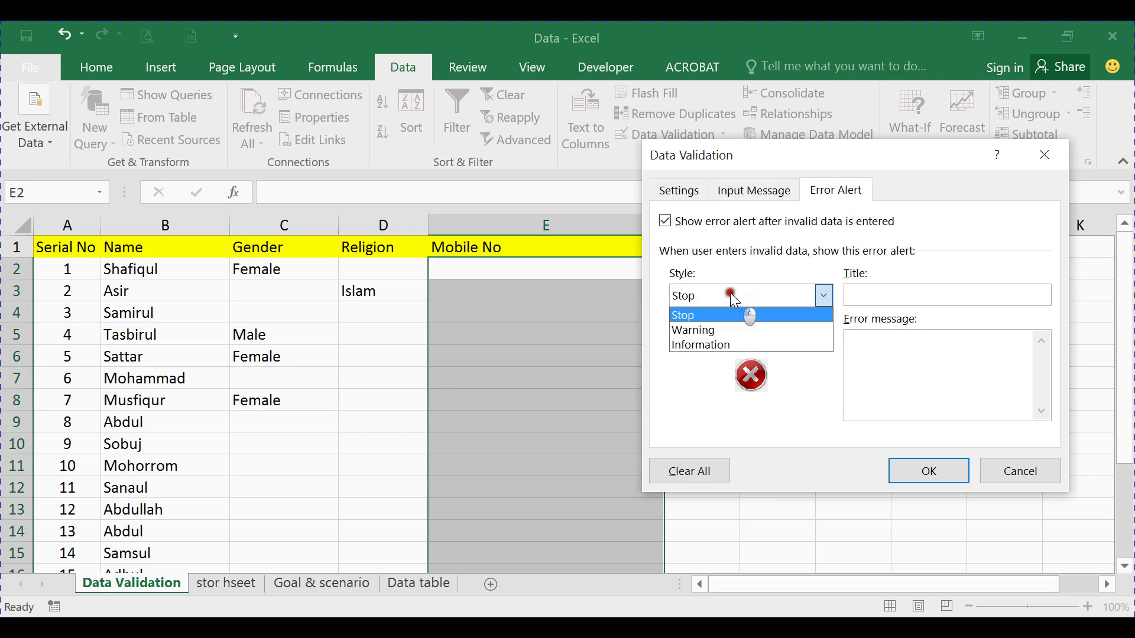
pyautogui.click(712, 329)
# Title the alert 'Incorrect Mobile Number', add a message asking to correct the number, and apply
pyautogui.click(903, 292)
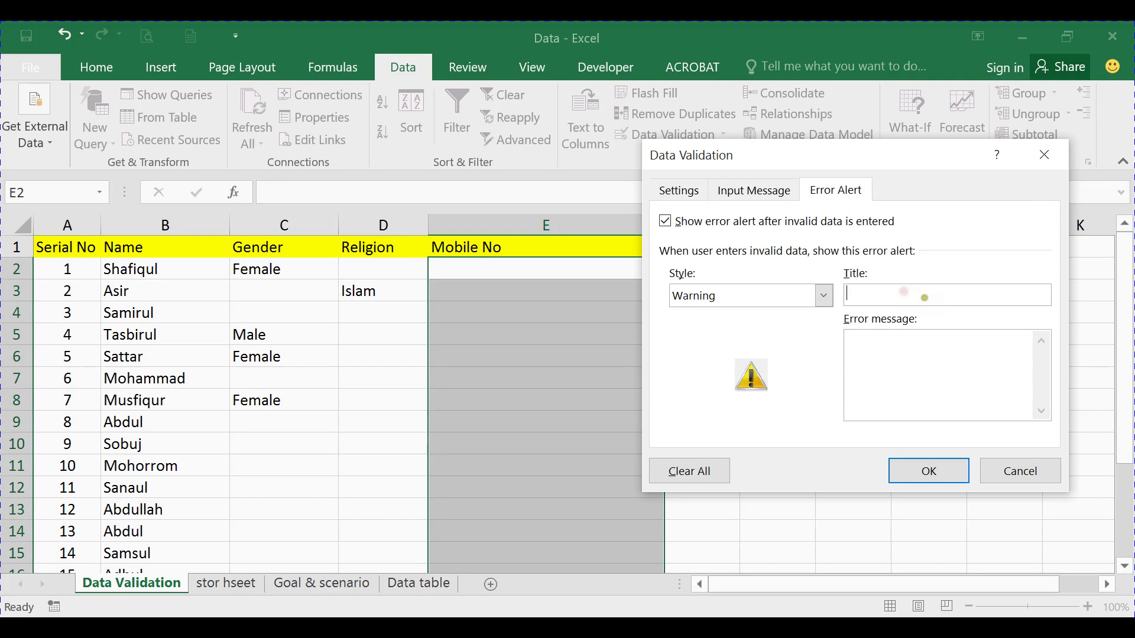
pyautogui.write('Incorrect Mobile Number')
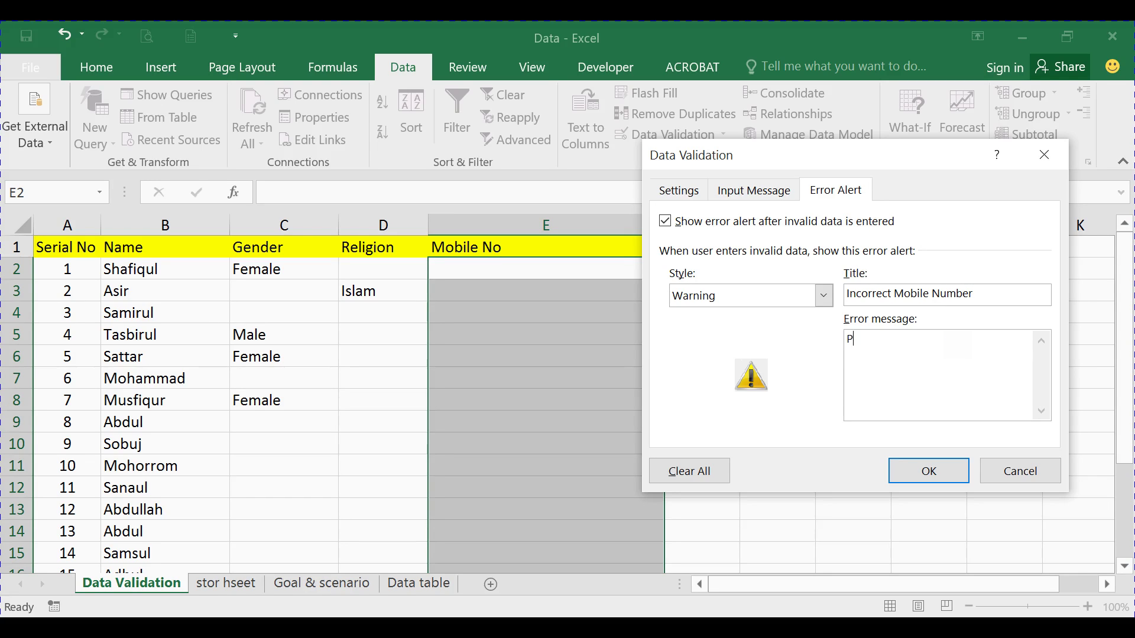
pyautogui.write('ease correct your mibile number')
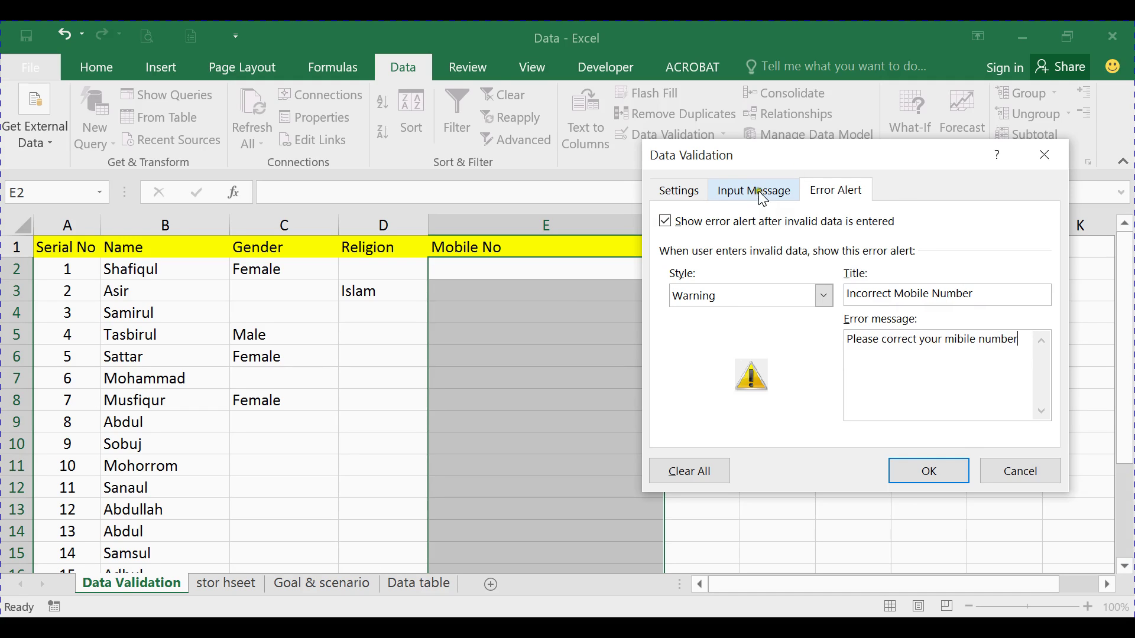
pyautogui.click(946, 471)
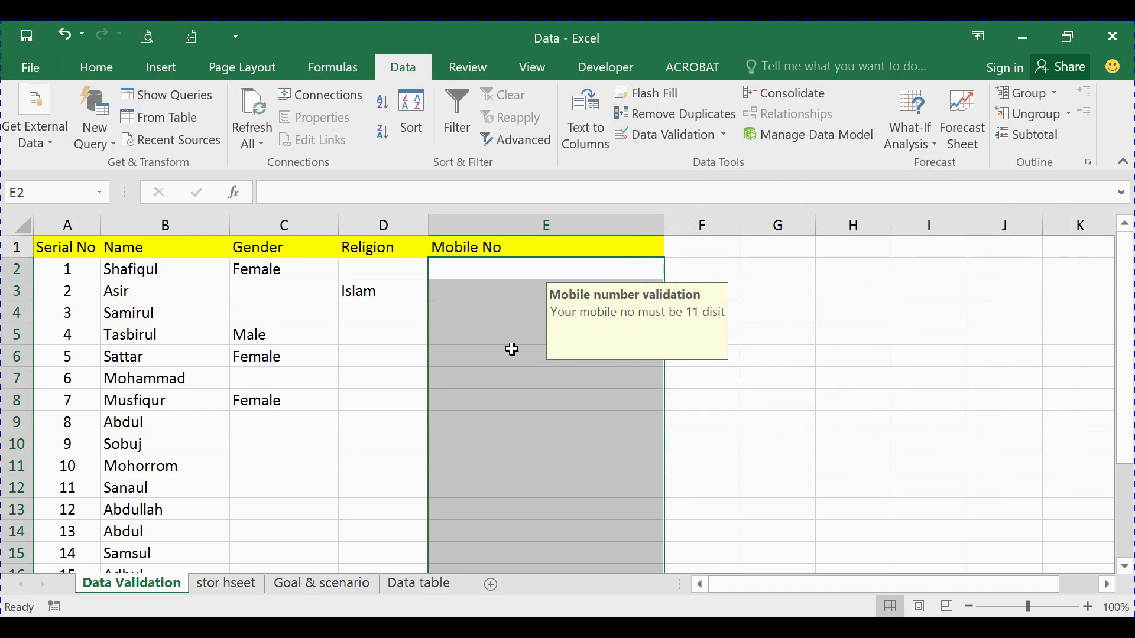
pyautogui.click(512, 351)
pyautogui.click(512, 318)
pyautogui.click(379, 315)
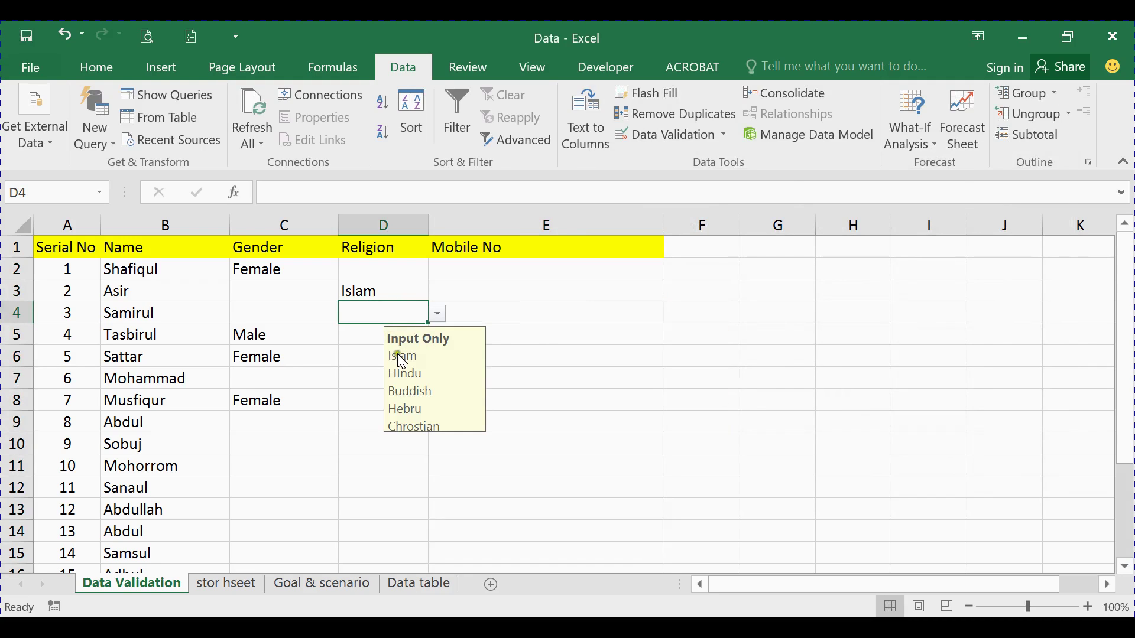
pyautogui.click(372, 460)
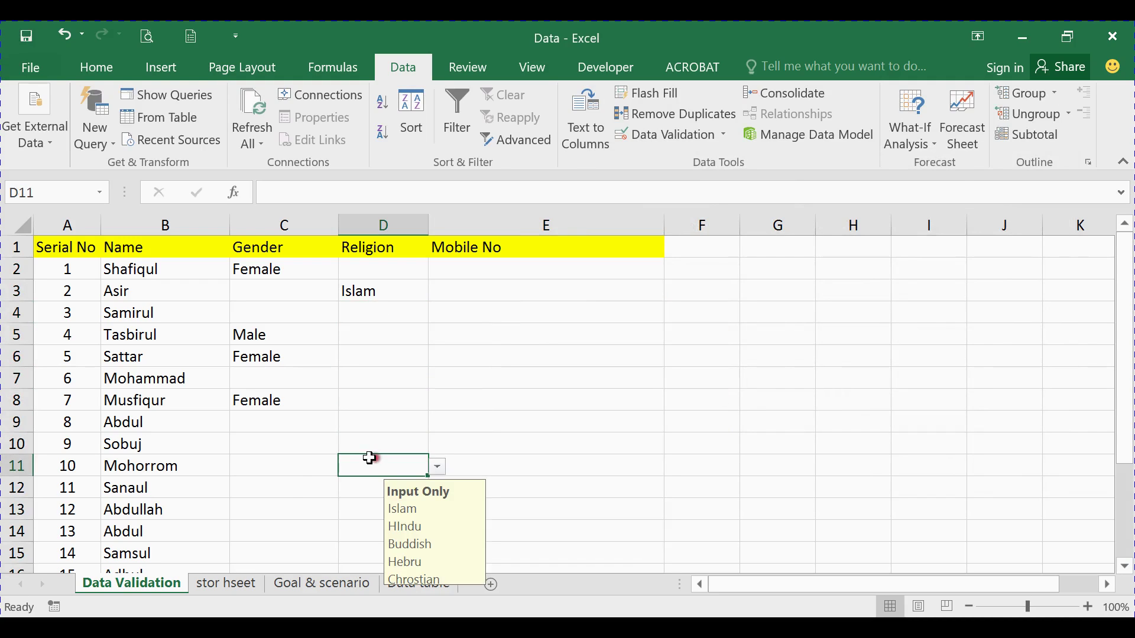
pyautogui.click(271, 421)
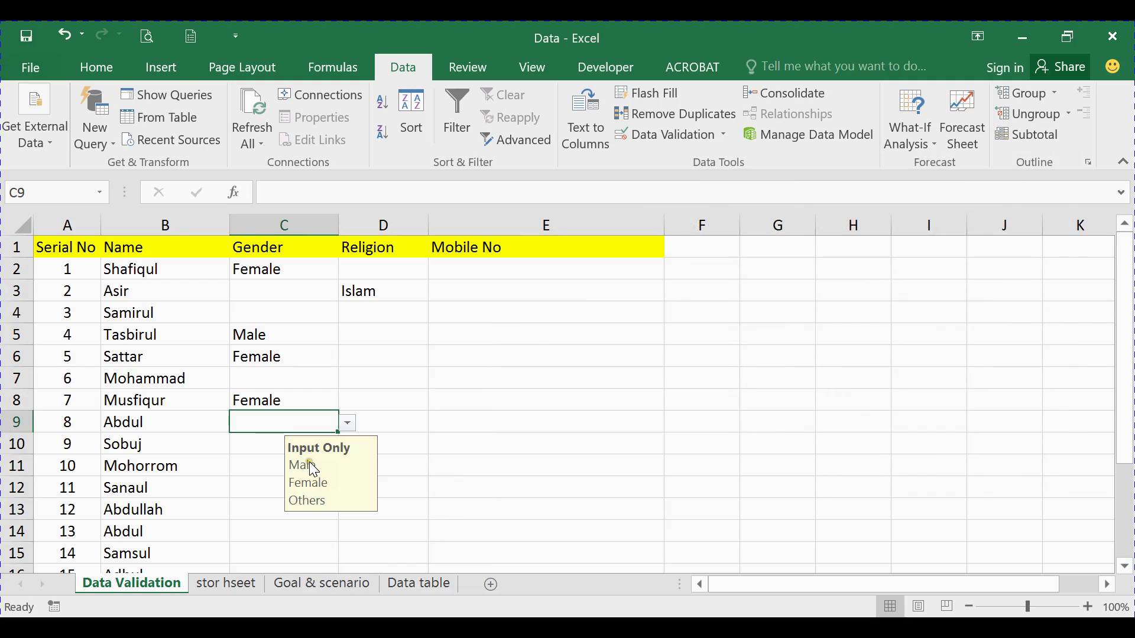
pyautogui.click(300, 294)
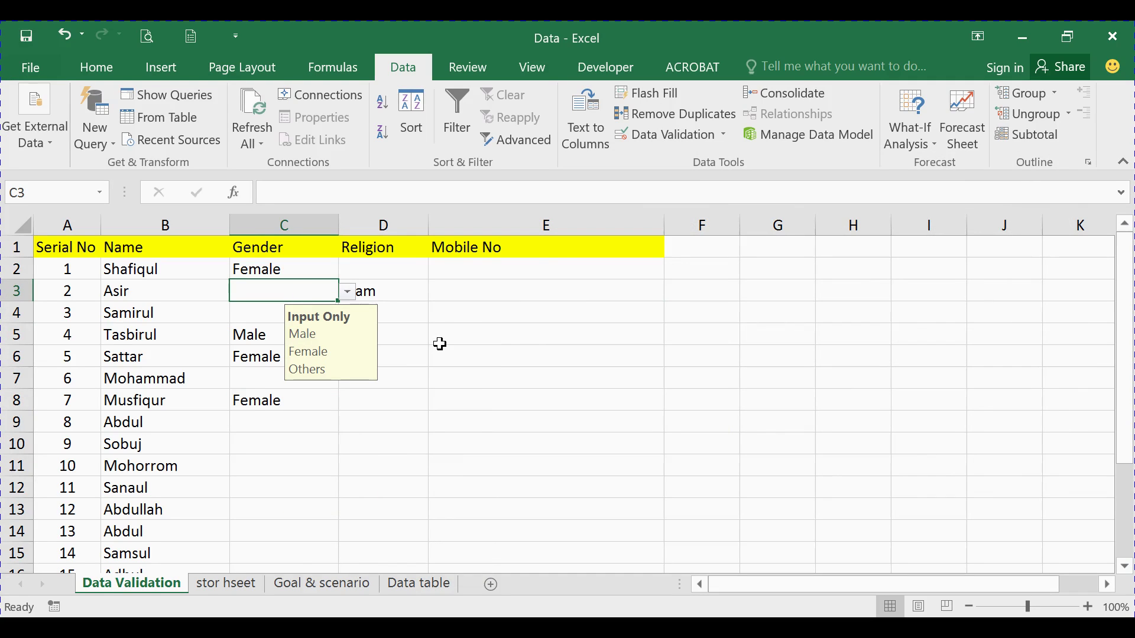
pyautogui.click(509, 274)
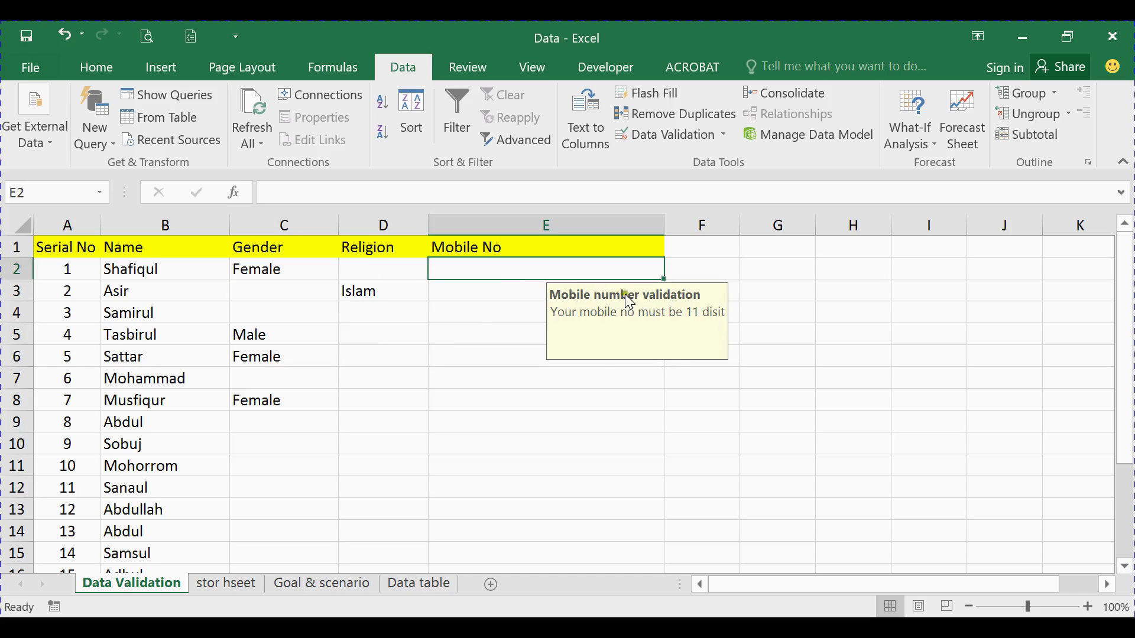
pyautogui.click(508, 288)
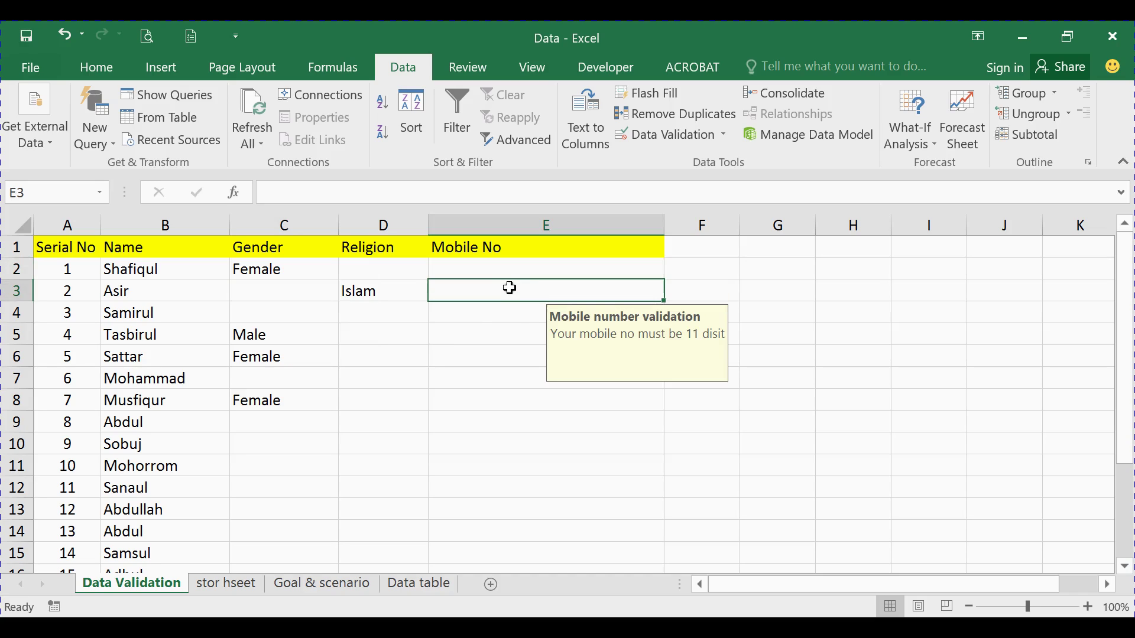
pyautogui.click(566, 271)
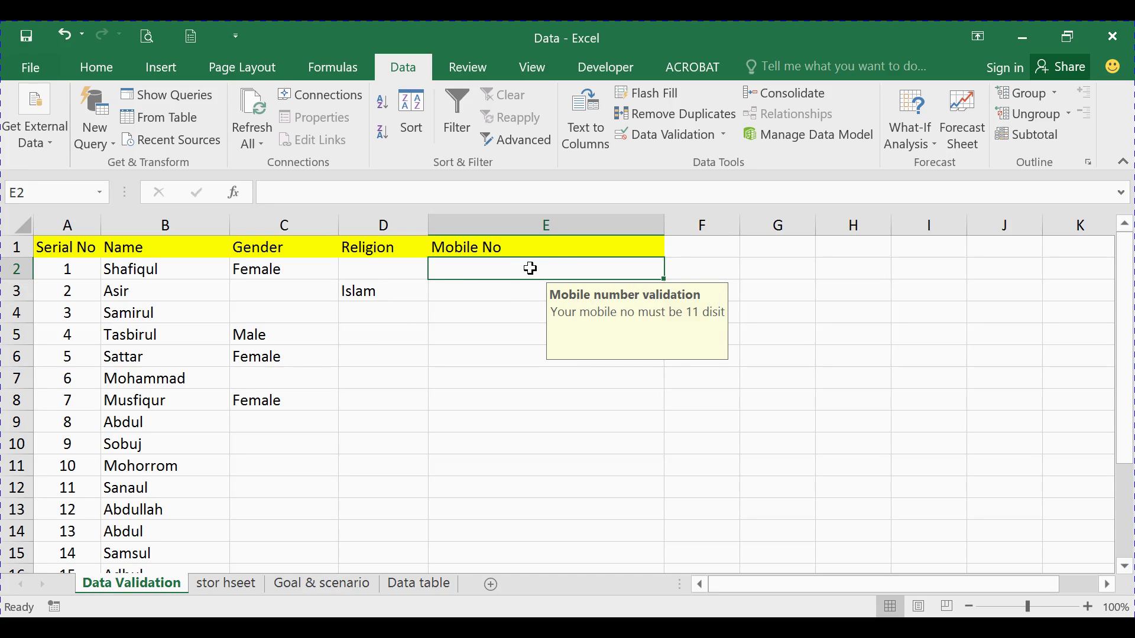
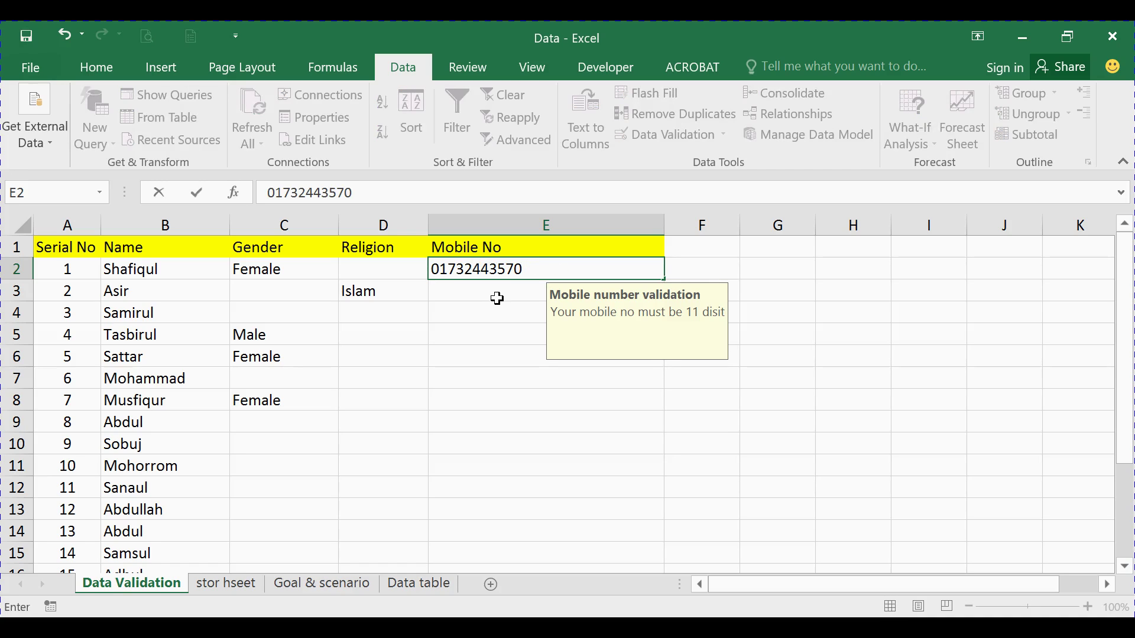
# Enter an 11-digit mobile number in E2 and a 9-digit one in E3, raising the warning
pyautogui.click(496, 299)
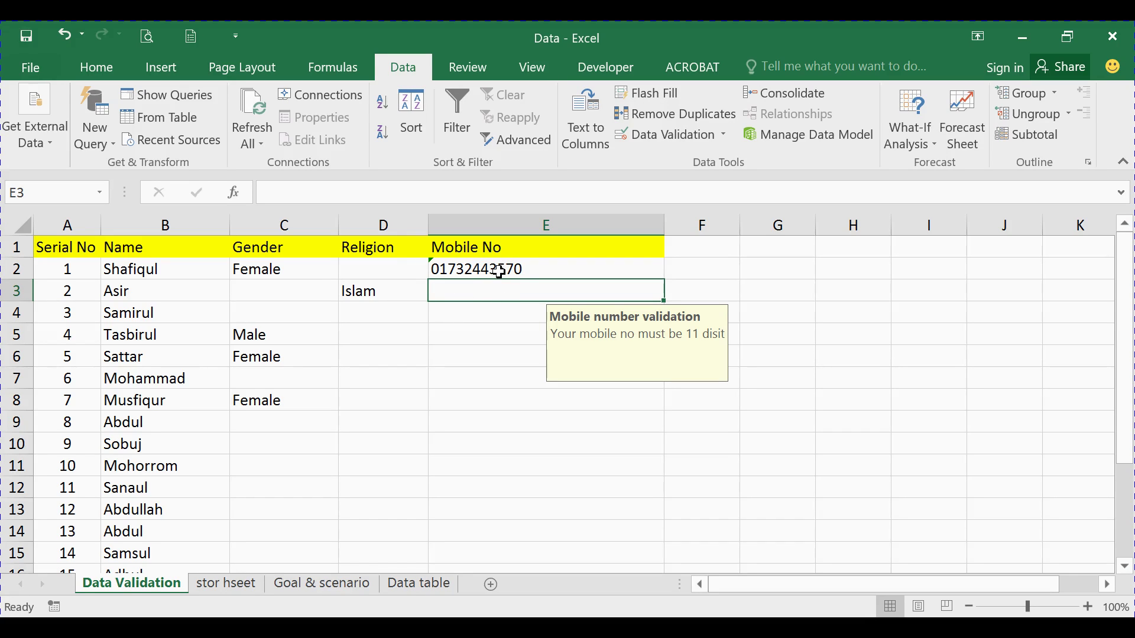
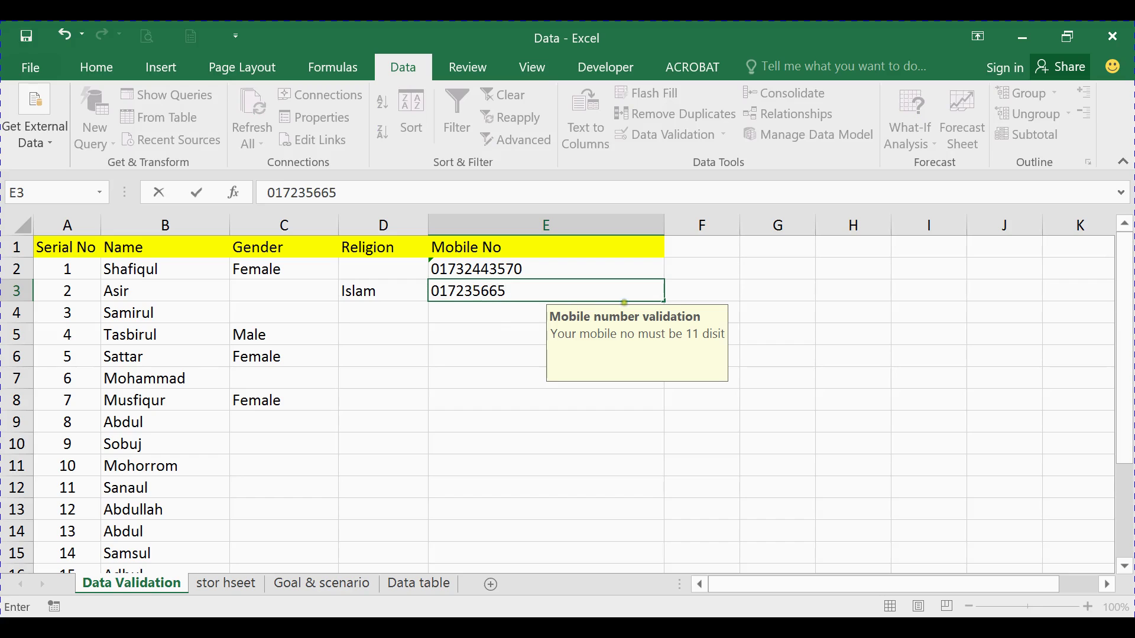
pyautogui.click(740, 281)
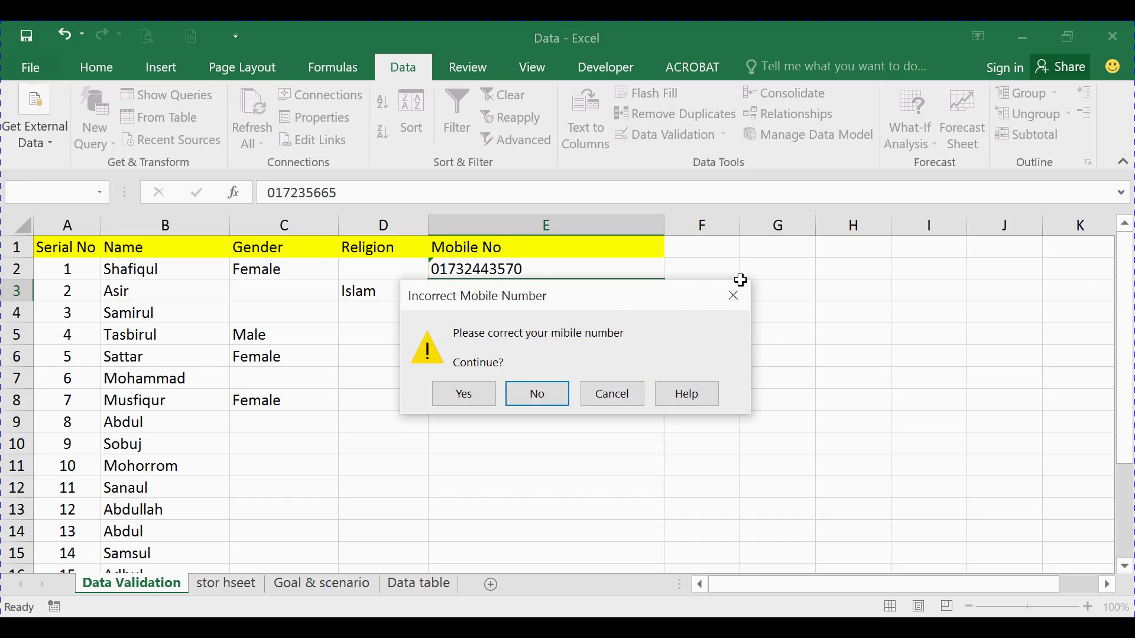
pyautogui.moveTo(573, 293); pyautogui.dragTo(875, 260)
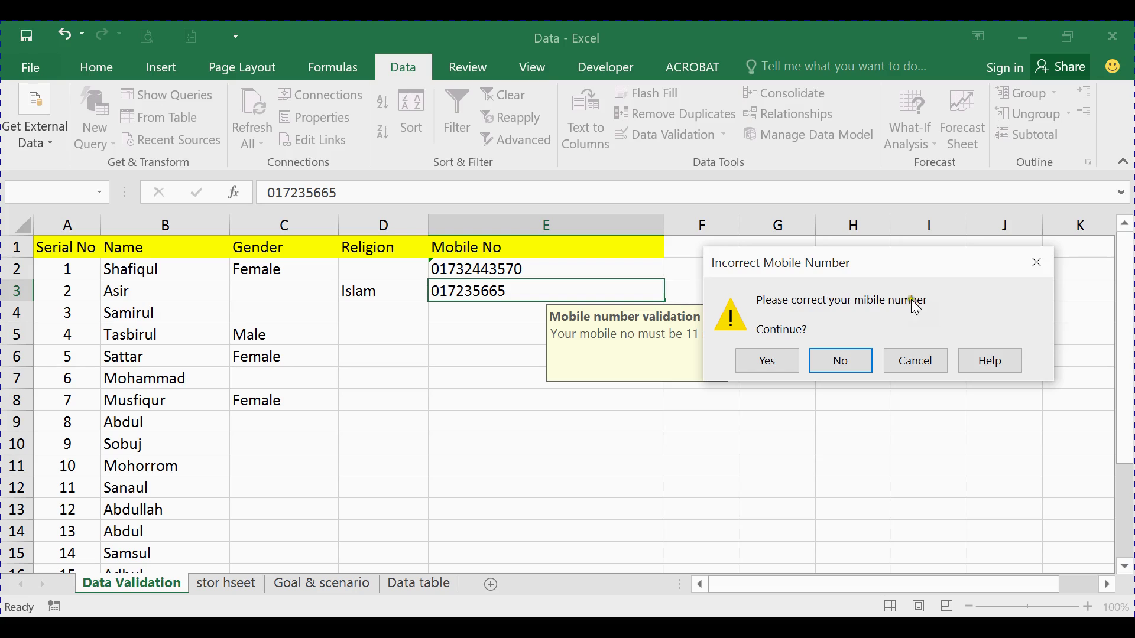
# Accept the 9-digit number past the warning, then delete it from E3
pyautogui.click(769, 359)
pyautogui.click(606, 298)
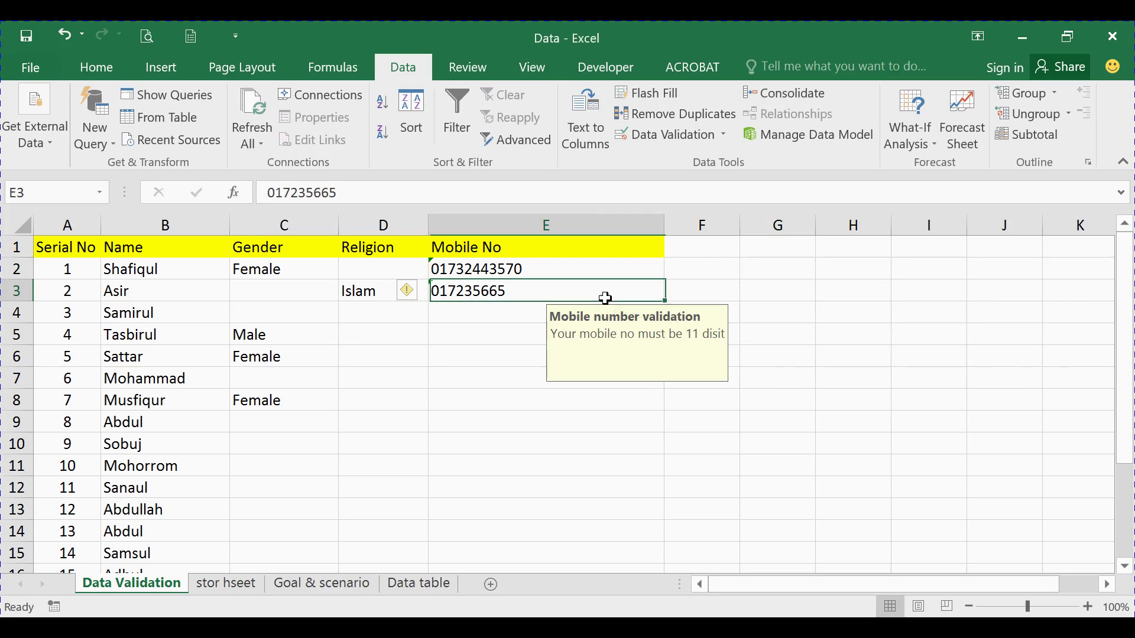
pyautogui.click(523, 320)
pyautogui.click(529, 293)
pyautogui.click(504, 306)
pyautogui.click(526, 292)
pyautogui.press('Delete')
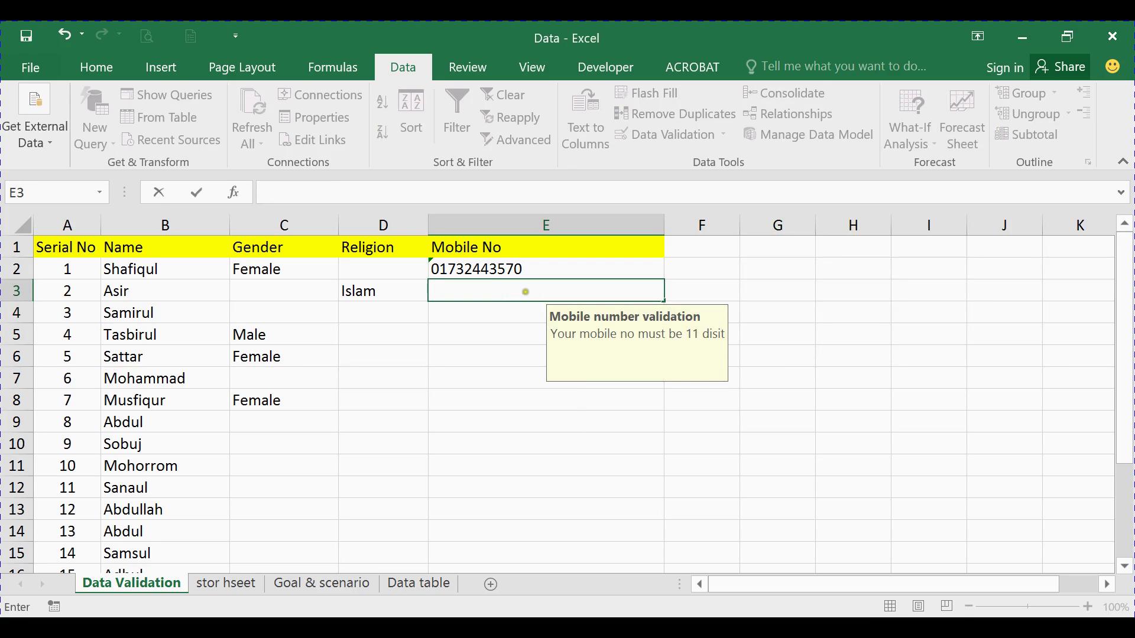
# Click through the Mobile No cells and a Religion cell to recheck the entries
pyautogui.click(502, 321)
pyautogui.click(504, 349)
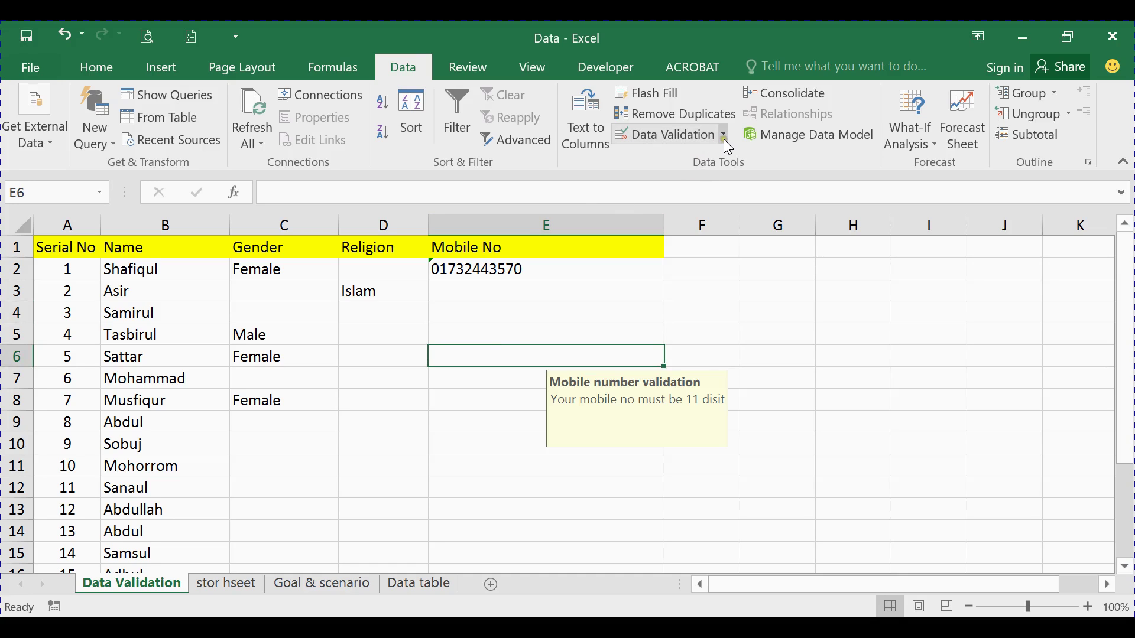
pyautogui.click(540, 269)
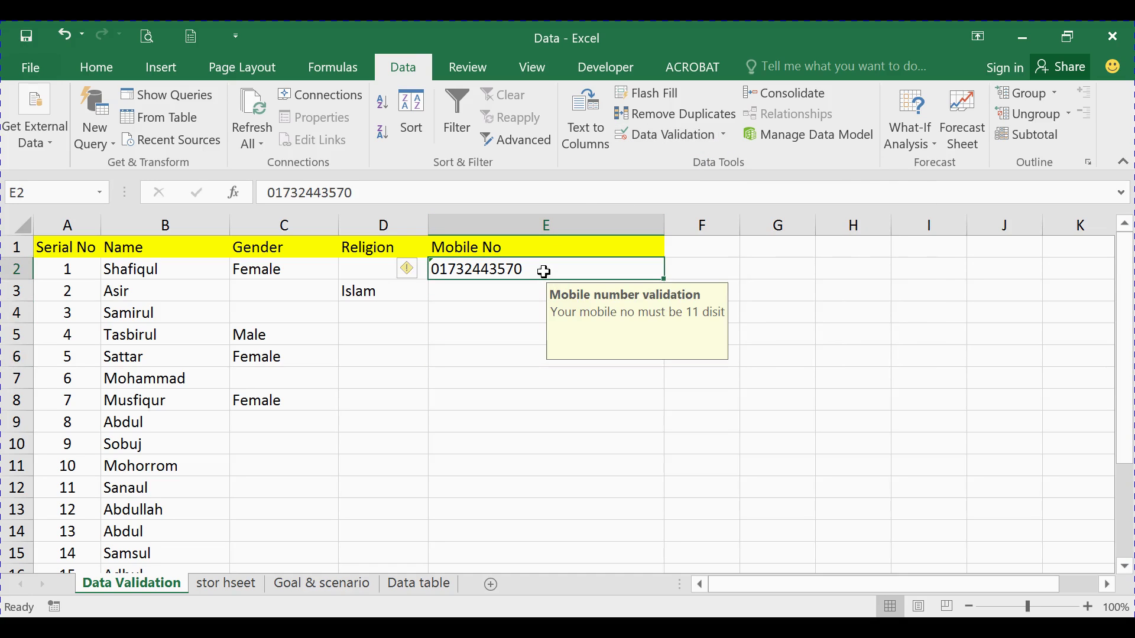
pyautogui.click(509, 296)
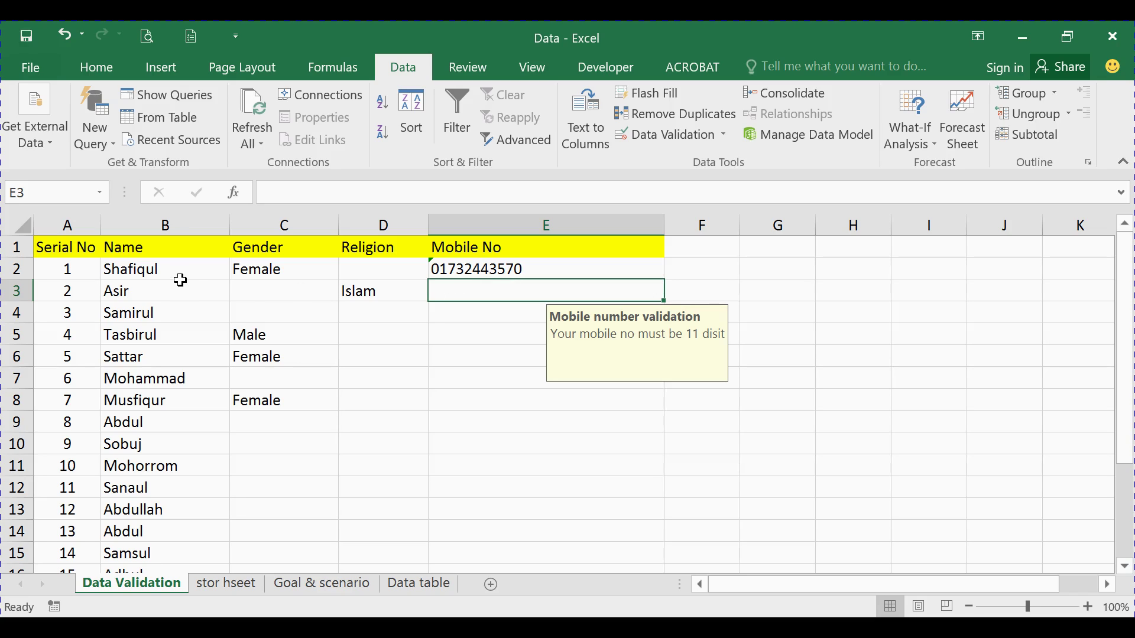
pyautogui.click(388, 260)
pyautogui.click(514, 269)
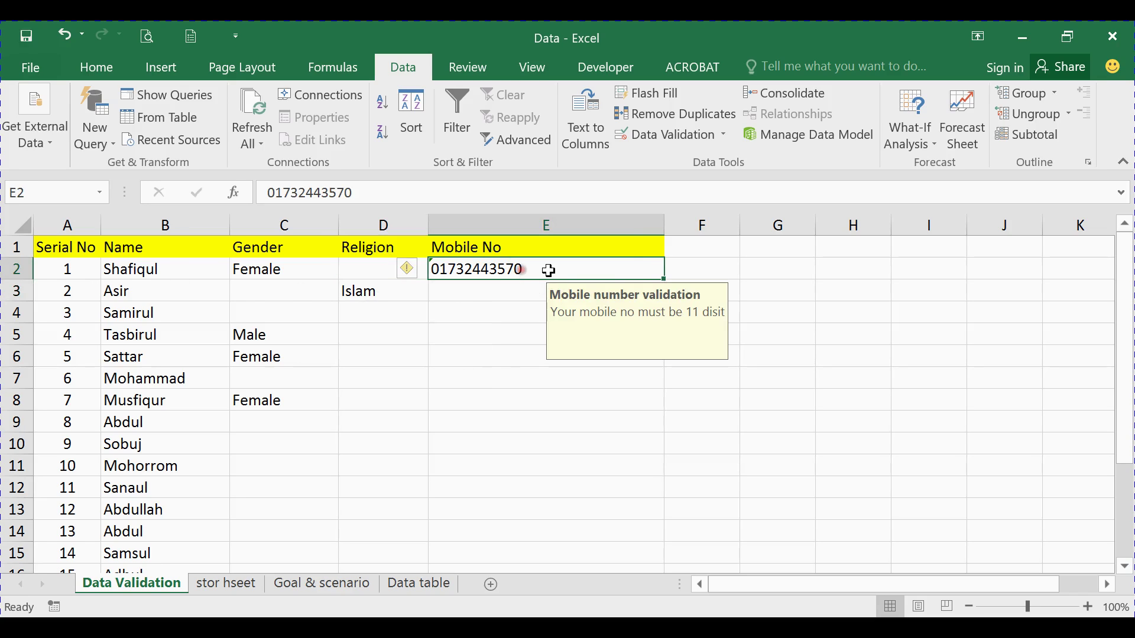
pyautogui.click(512, 289)
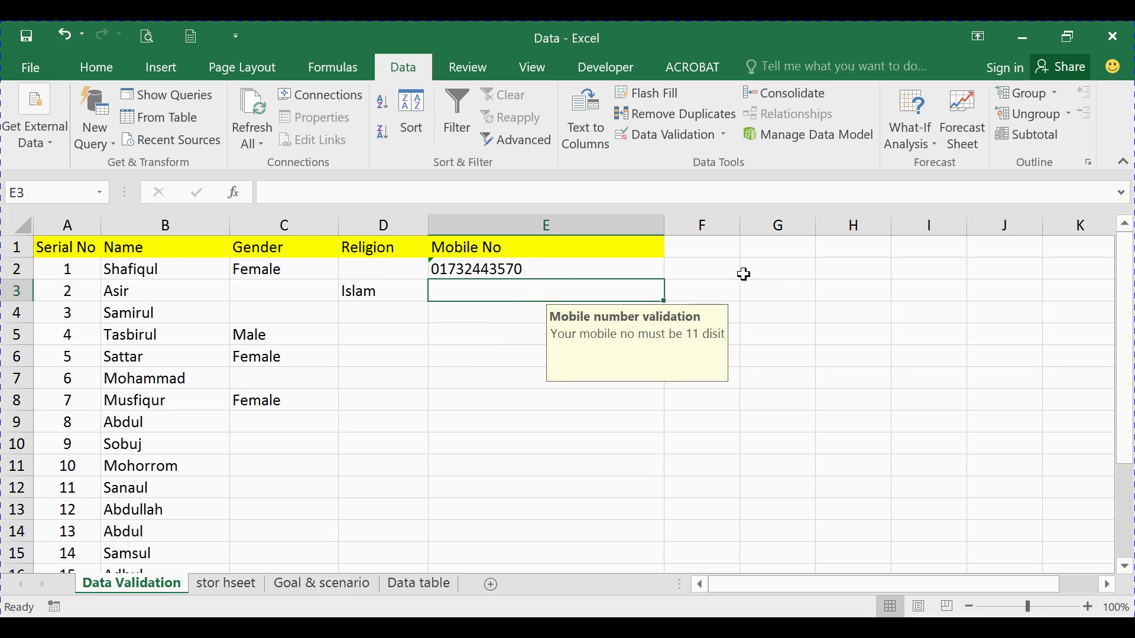
pyautogui.click(763, 264)
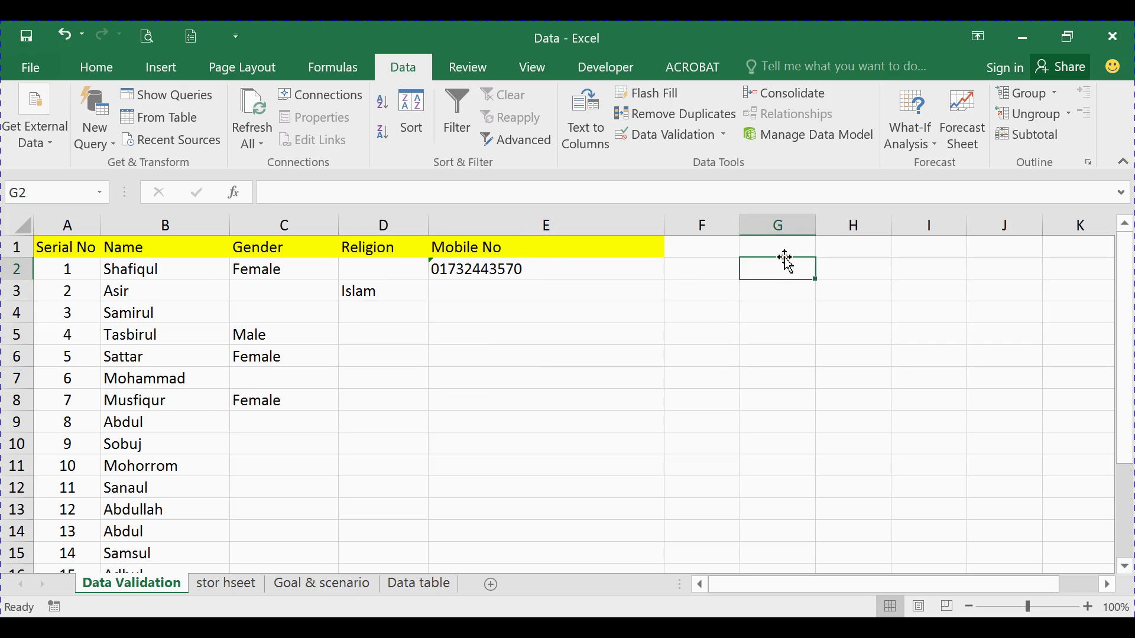
# Enter the heading 'Date' in cell G1
pyautogui.click(786, 250)
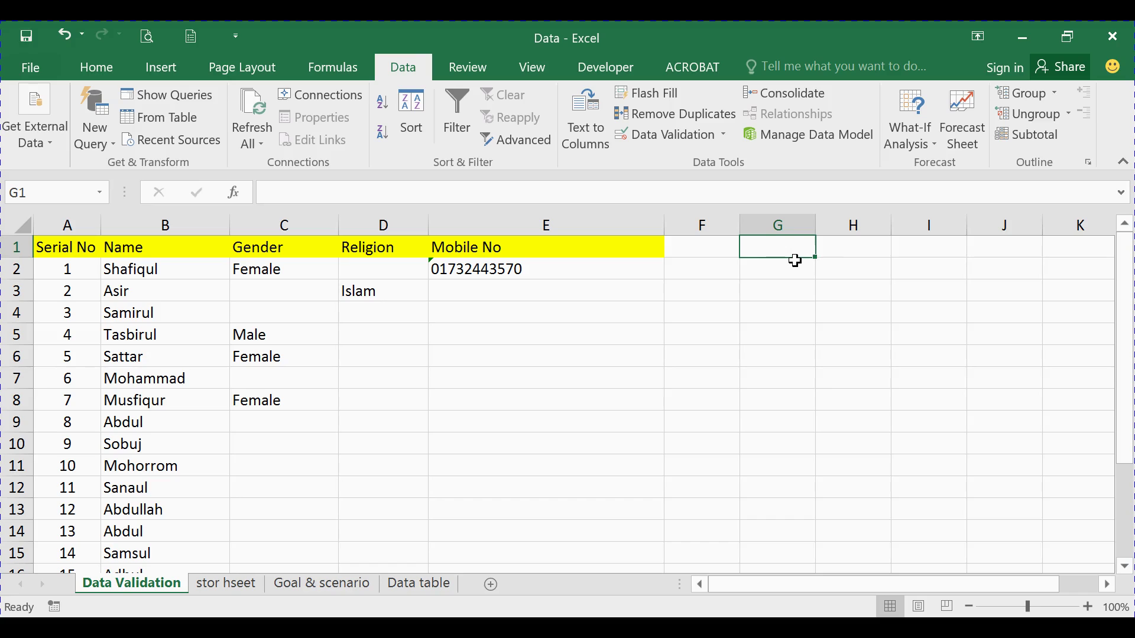
pyautogui.write('Date')
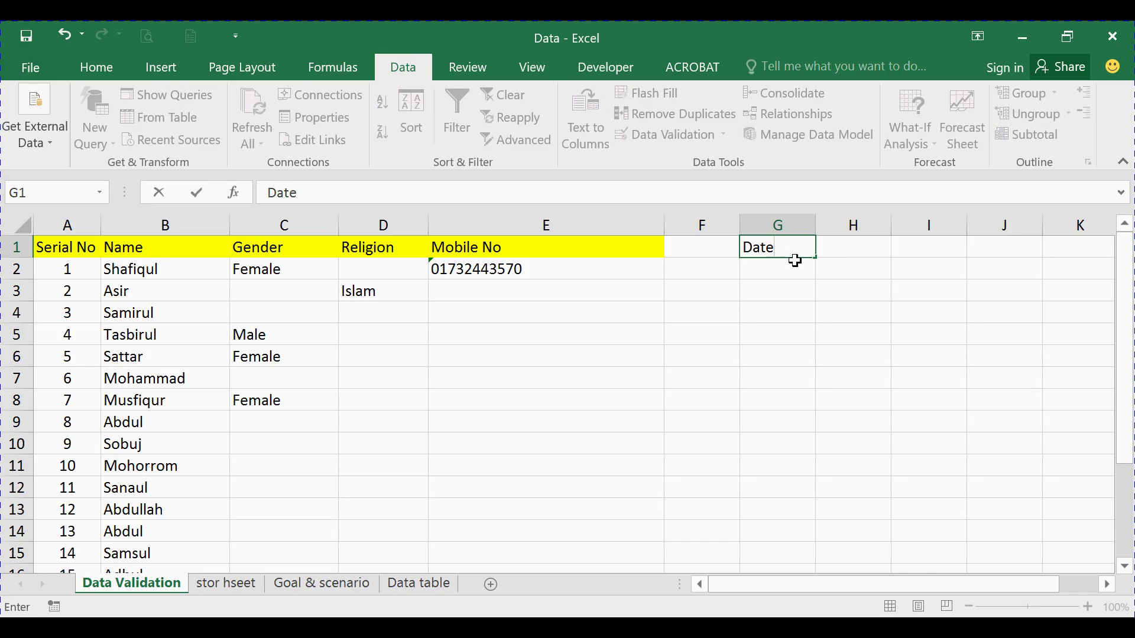
pyautogui.click(791, 269)
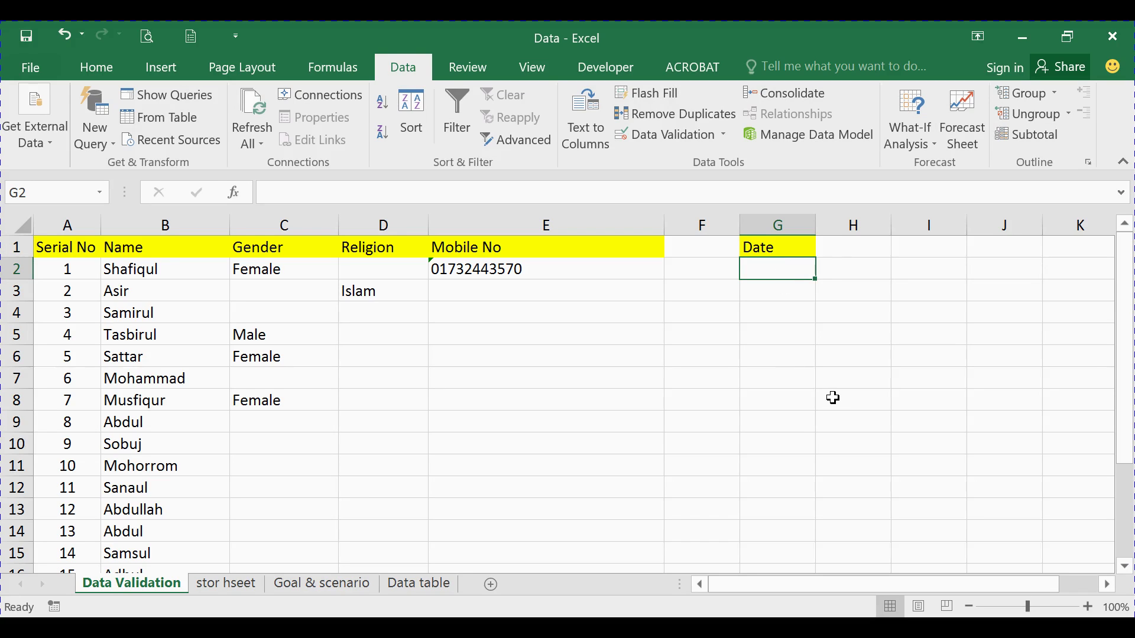
# Select the Date column and set its validation to allow dates, starting 7/10/2017
pyautogui.hotkey('ctrl', 'shift', 'Down')
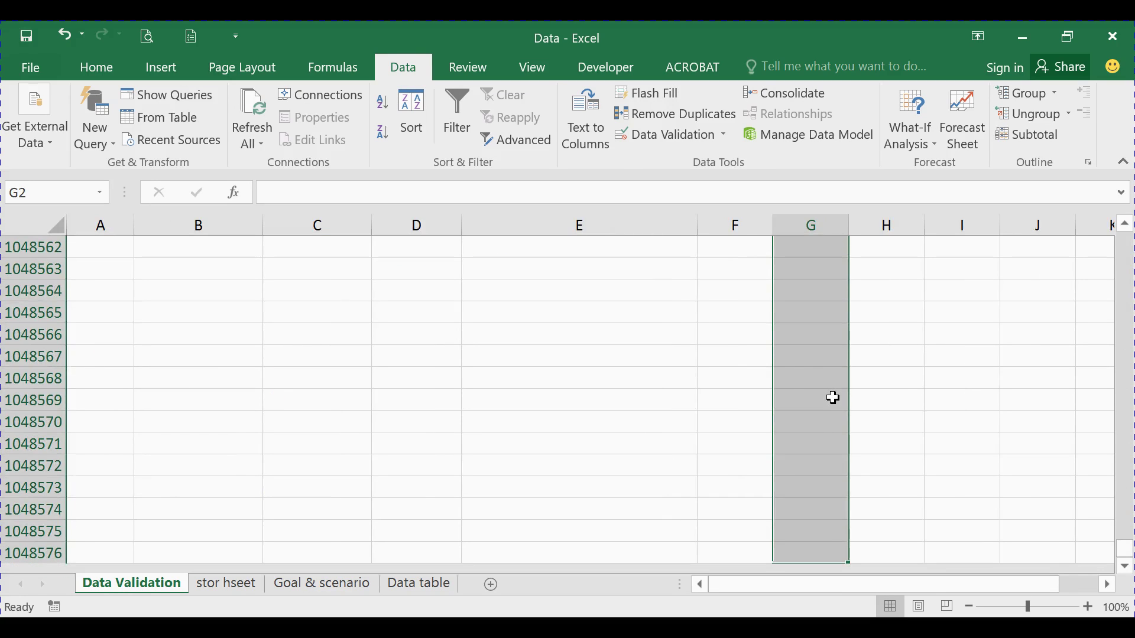
pyautogui.click(666, 141)
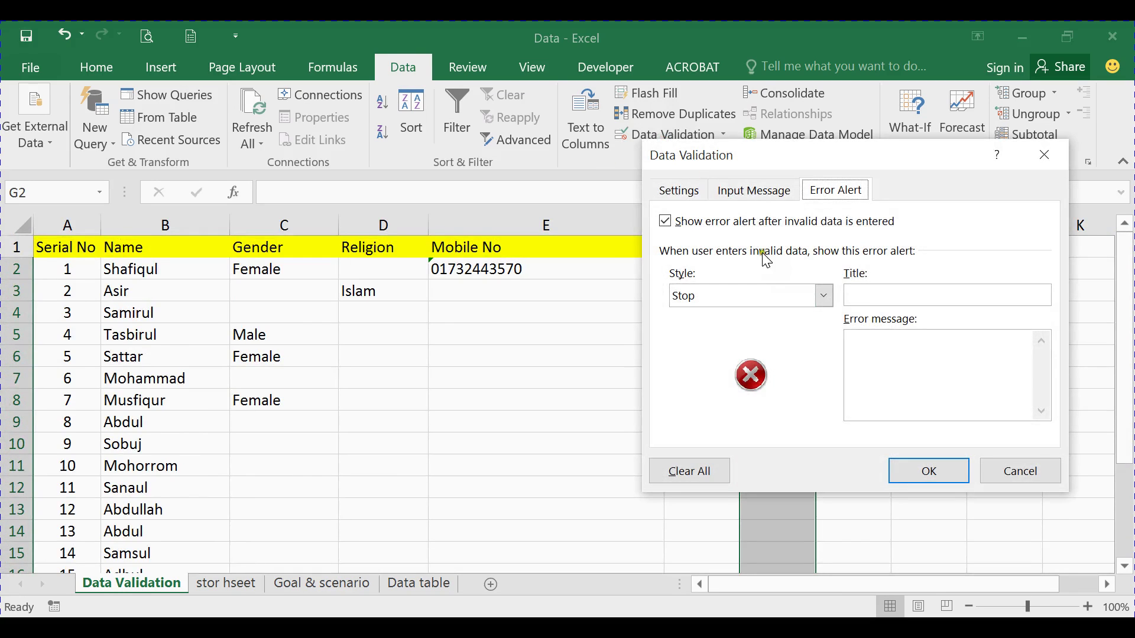
pyautogui.click(679, 189)
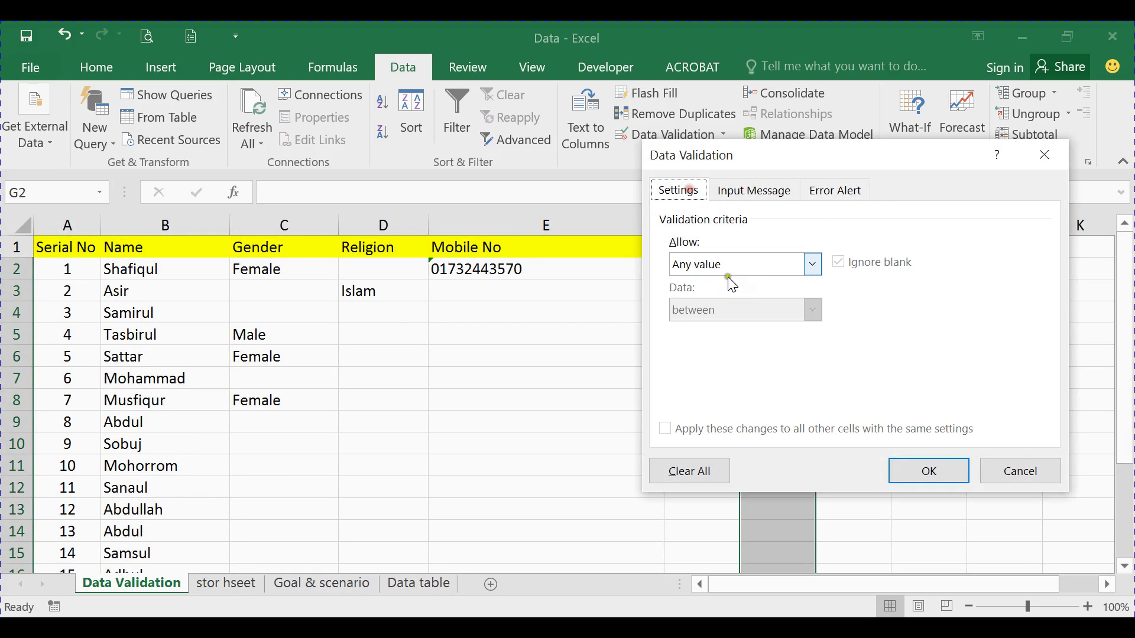
pyautogui.click(729, 269)
pyautogui.click(690, 342)
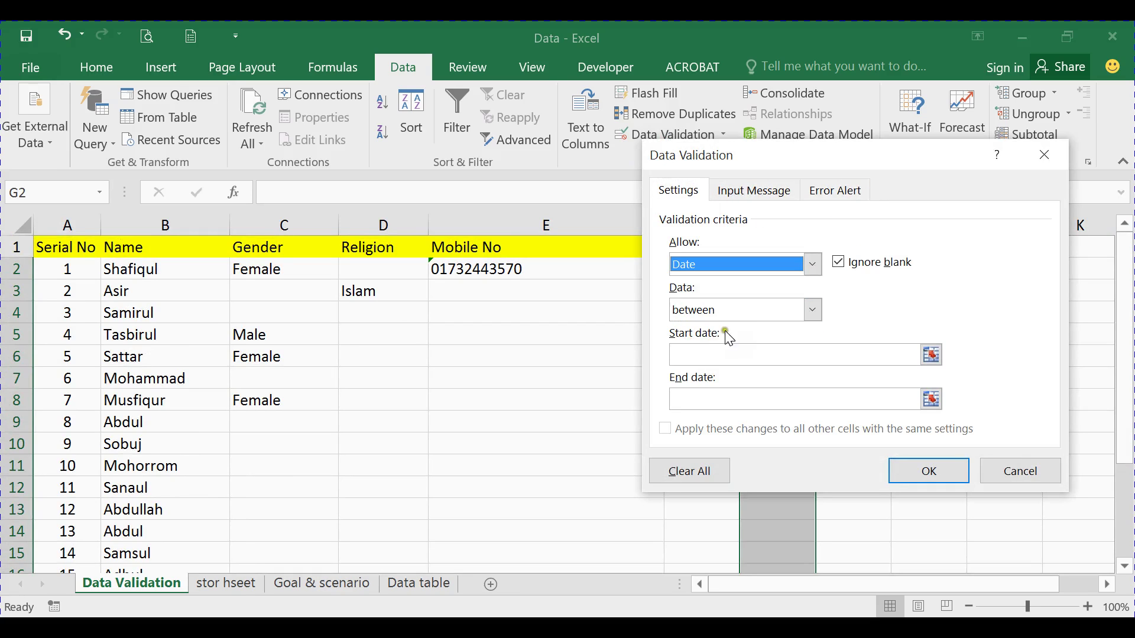
pyautogui.click(705, 353)
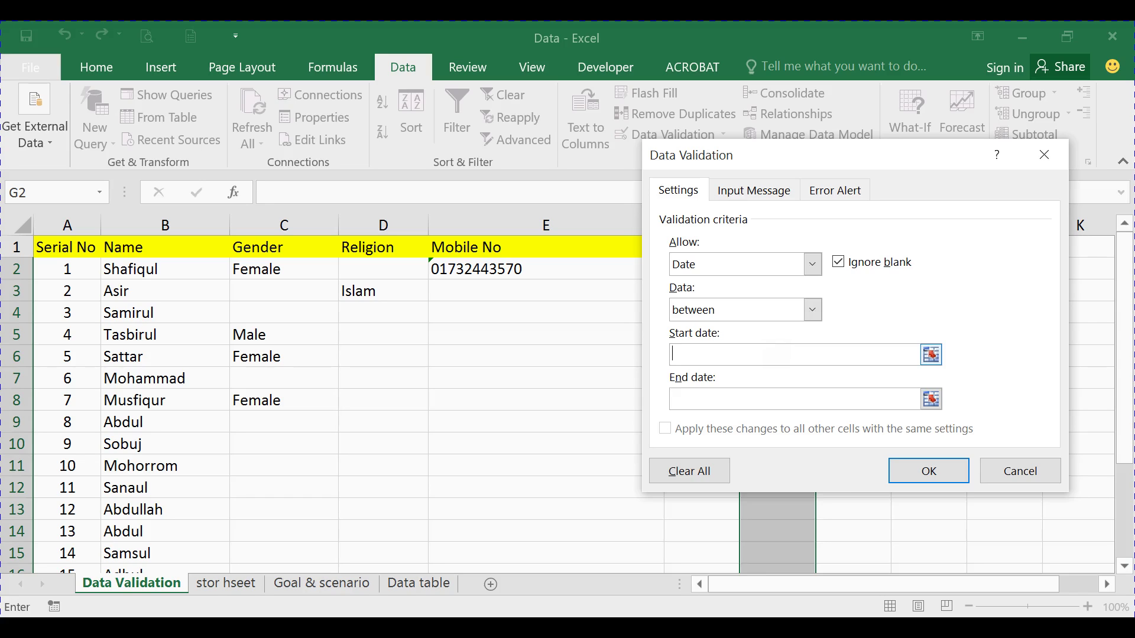
pyautogui.write('7/10/2017')
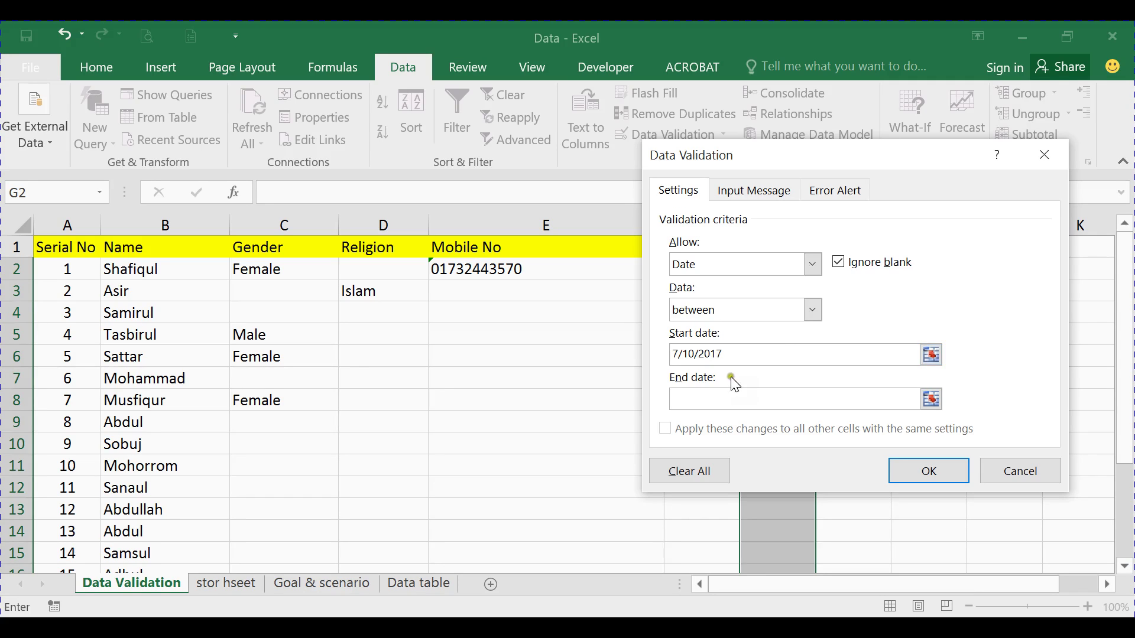
pyautogui.click(722, 392)
# Enter the end date 7/30/2017 and keep the 'between' comparison rule
pyautogui.click(720, 393)
pyautogui.write('31')
pyautogui.write('1/')
pyautogui.write('2017')
pyautogui.moveTo(772, 167); pyautogui.dragTo(311, 200)
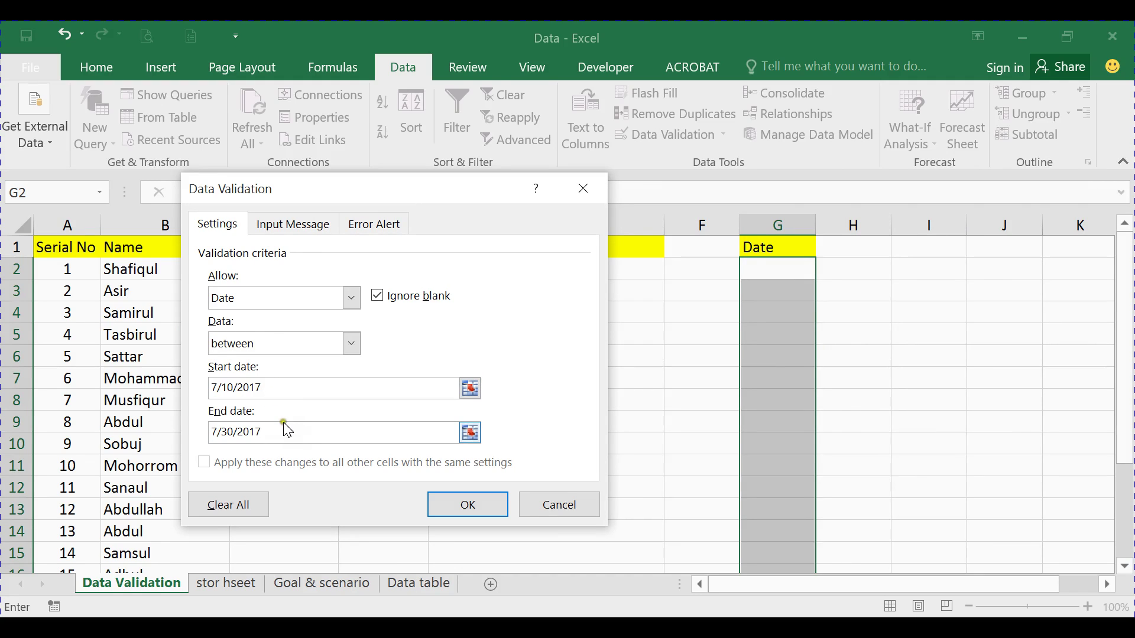
pyautogui.click(351, 344)
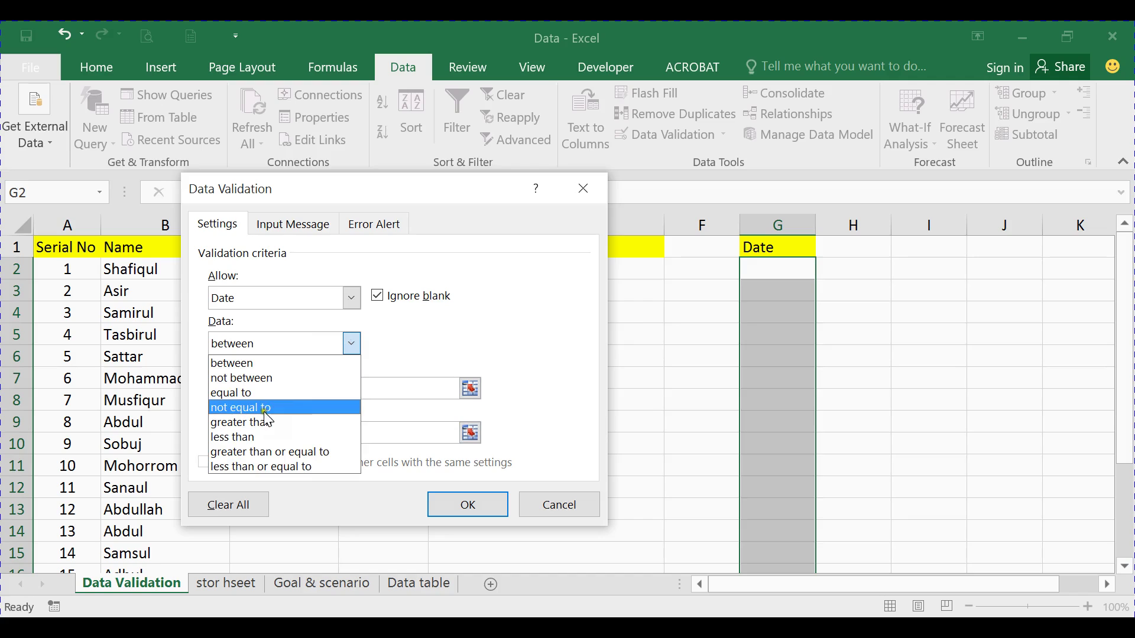
pyautogui.click(403, 353)
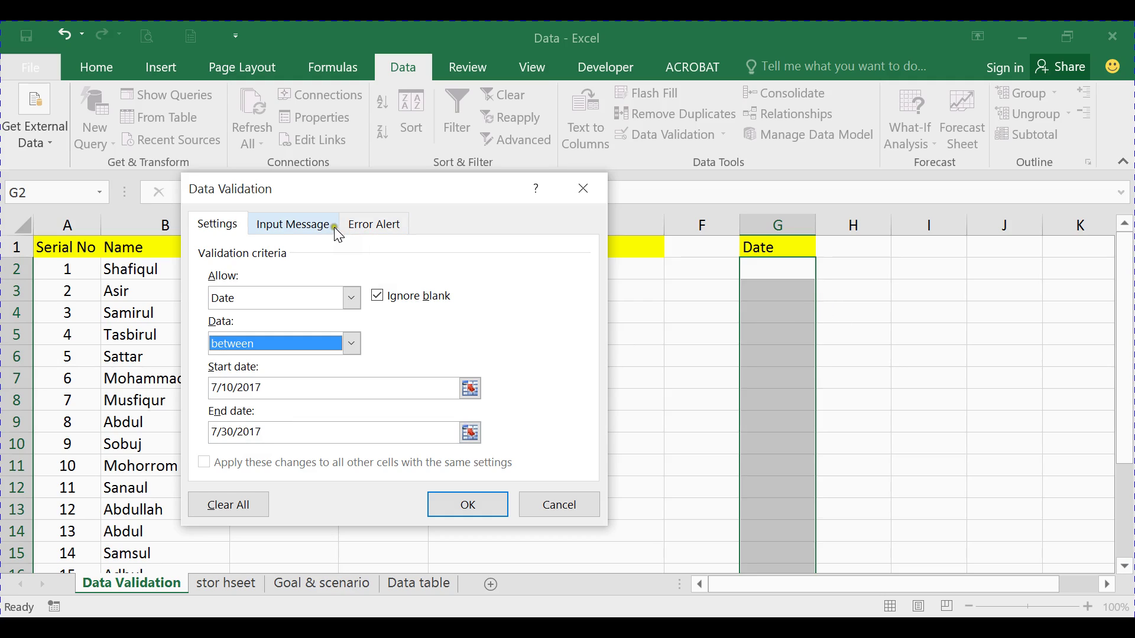
# Write the input message '7/10/2017 to 7/30/2017' for the Date column
pyautogui.click(316, 227)
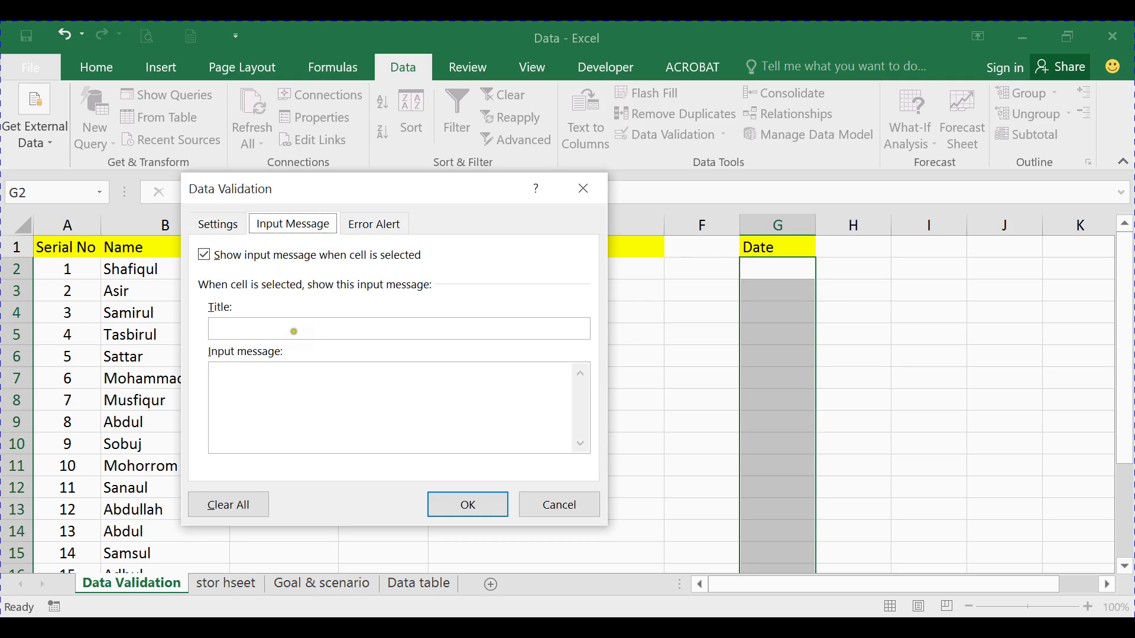
pyautogui.click(393, 323)
pyautogui.write('7/10/2017')
pyautogui.moveTo(297, 327); pyautogui.dragTo(206, 329)
pyautogui.hotkey('ctrl', 'c')
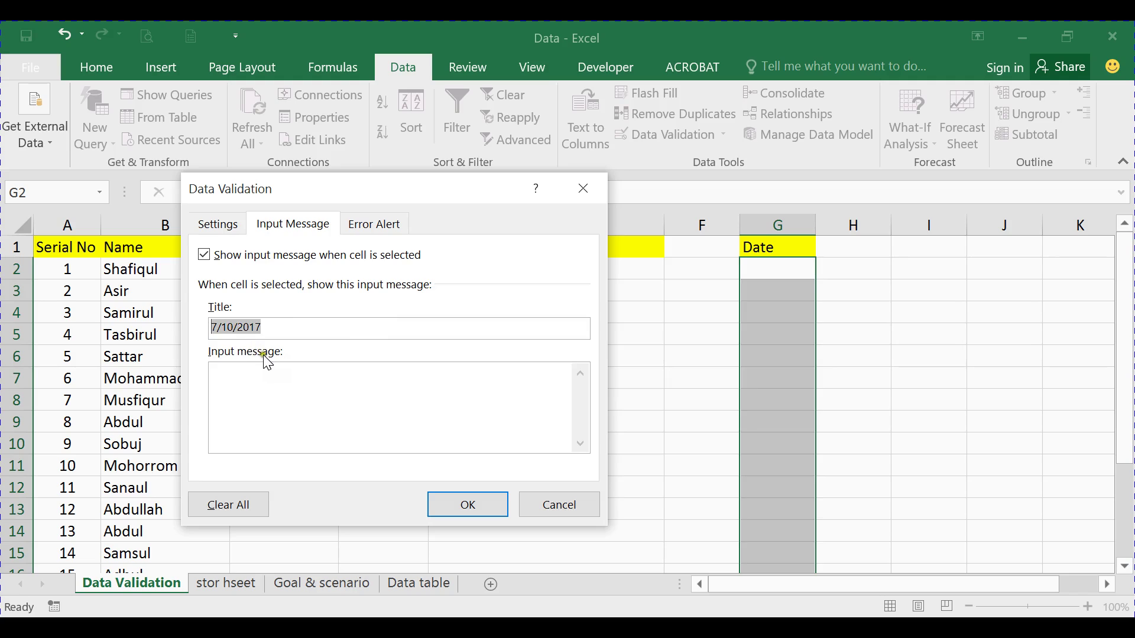
pyautogui.press('BackSpace')
pyautogui.click(248, 365)
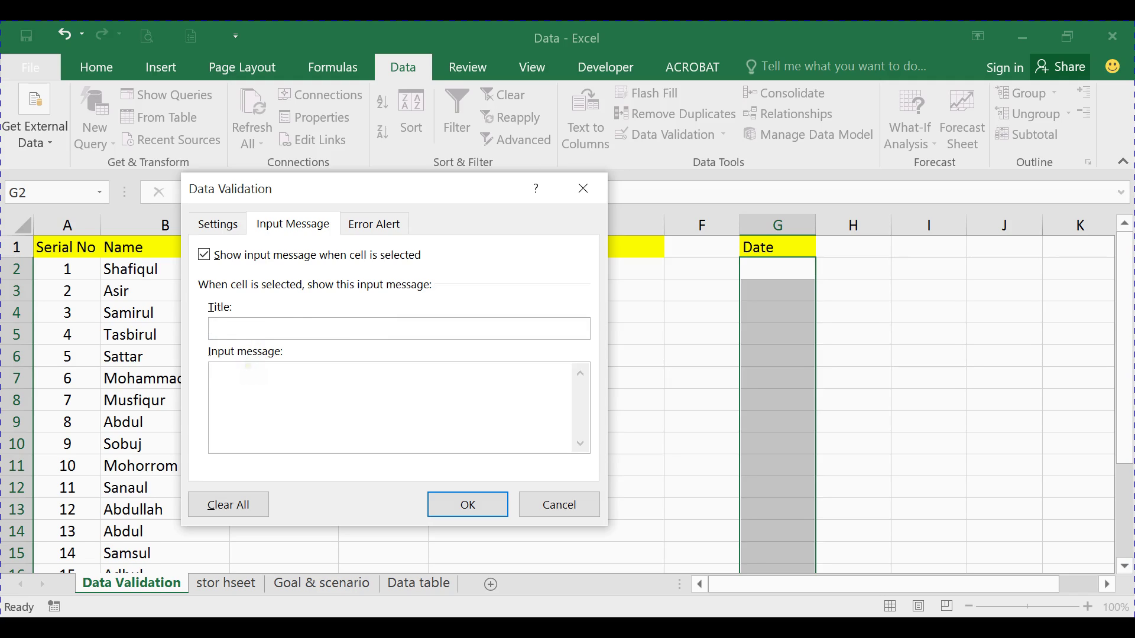
pyautogui.hotkey('ctrl', 'v')
pyautogui.click(302, 376)
pyautogui.write('to')
pyautogui.write(' 30')
pyautogui.press('BackSpace')
pyautogui.press('BackSpace')
pyautogui.write('7/30/2017')
# Title the input message 'Input Date' and apply the validation rule
pyautogui.click(299, 331)
pyautogui.write('Inpu')
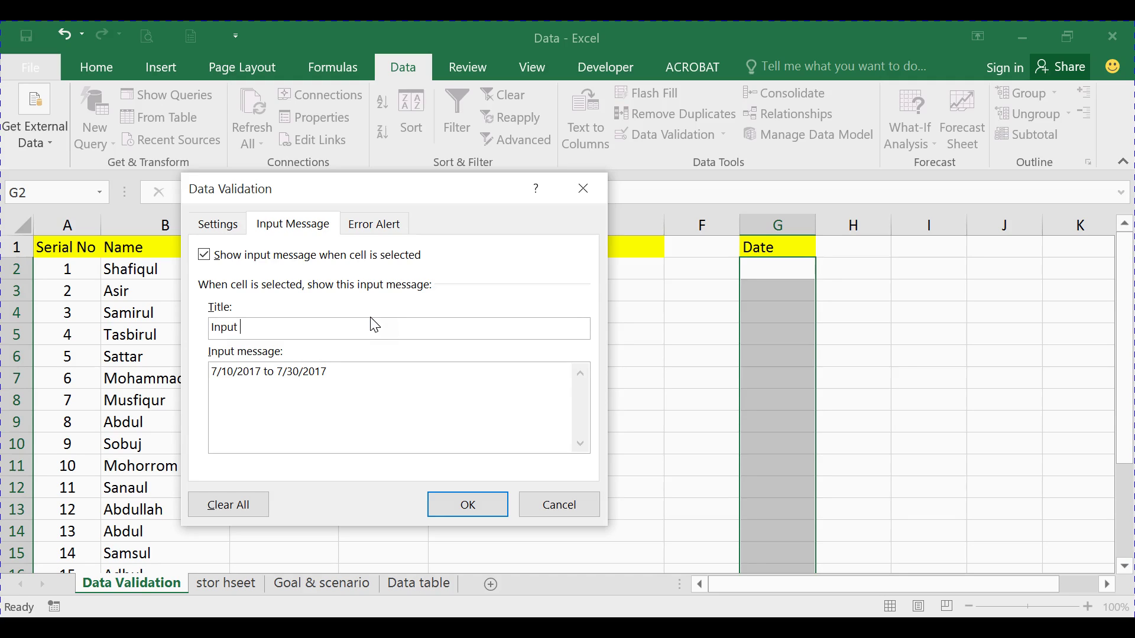
pyautogui.write('t Date')
pyautogui.click(477, 506)
pyautogui.click(764, 355)
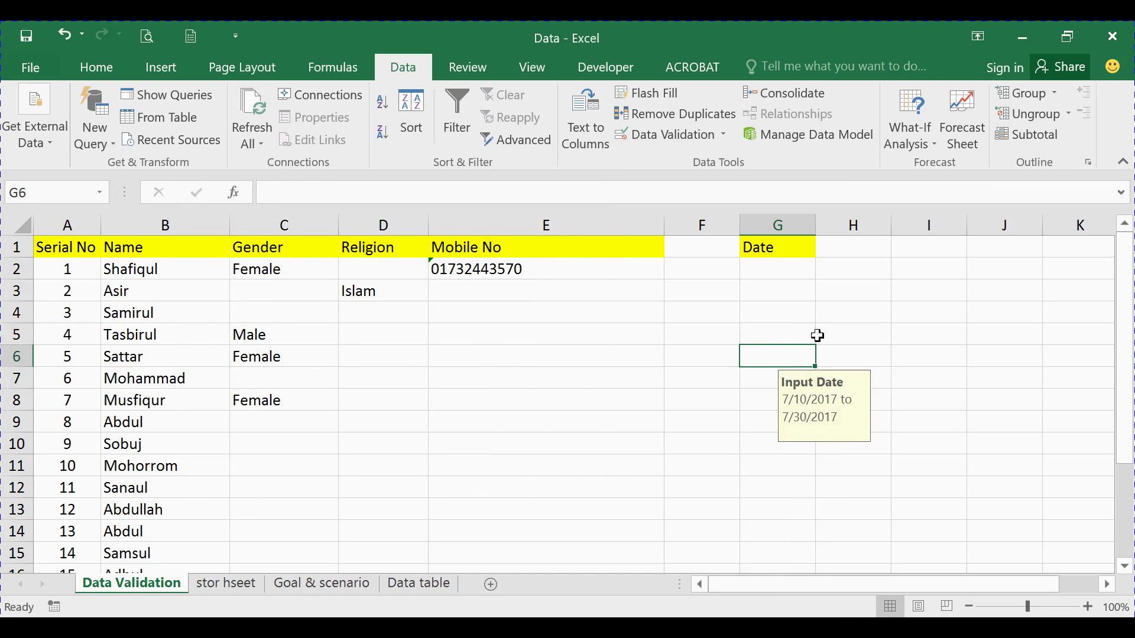
# Try the out-of-range date 7/9/2017 in G3 and dismiss the rejection
pyautogui.click(793, 312)
pyautogui.click(779, 286)
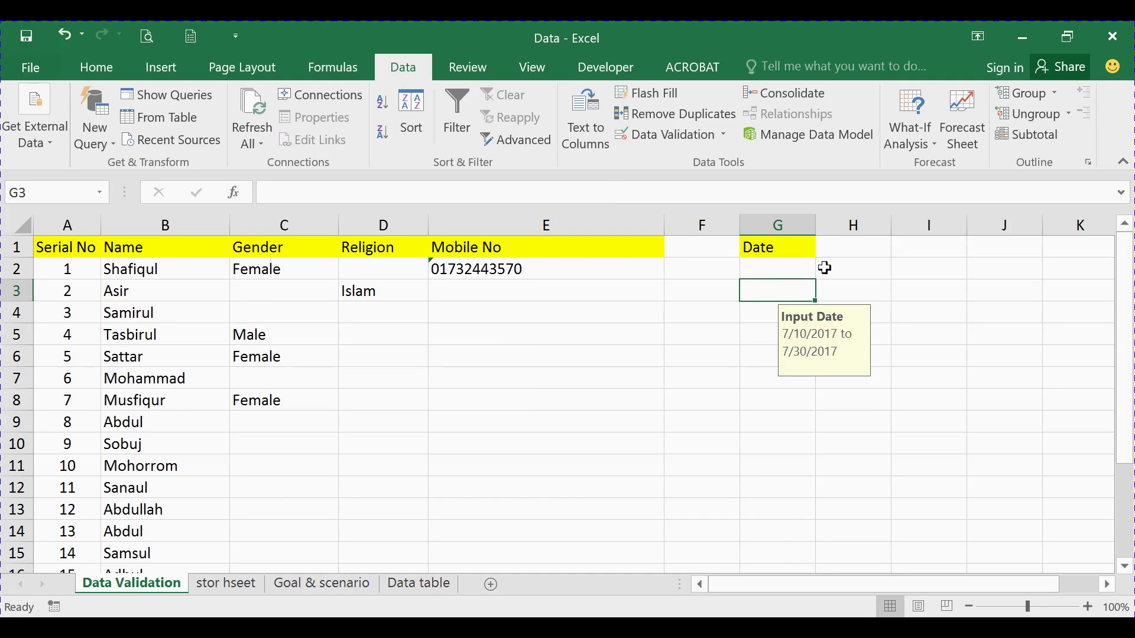
pyautogui.write('7/9')
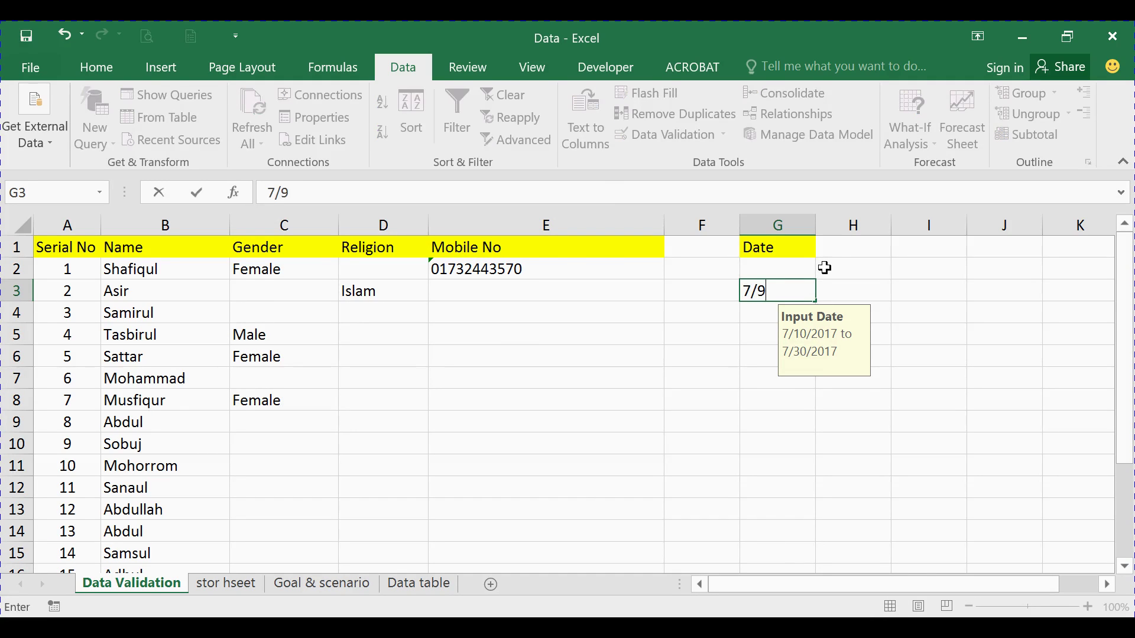
pyautogui.write('/2017')
pyautogui.press('Return')
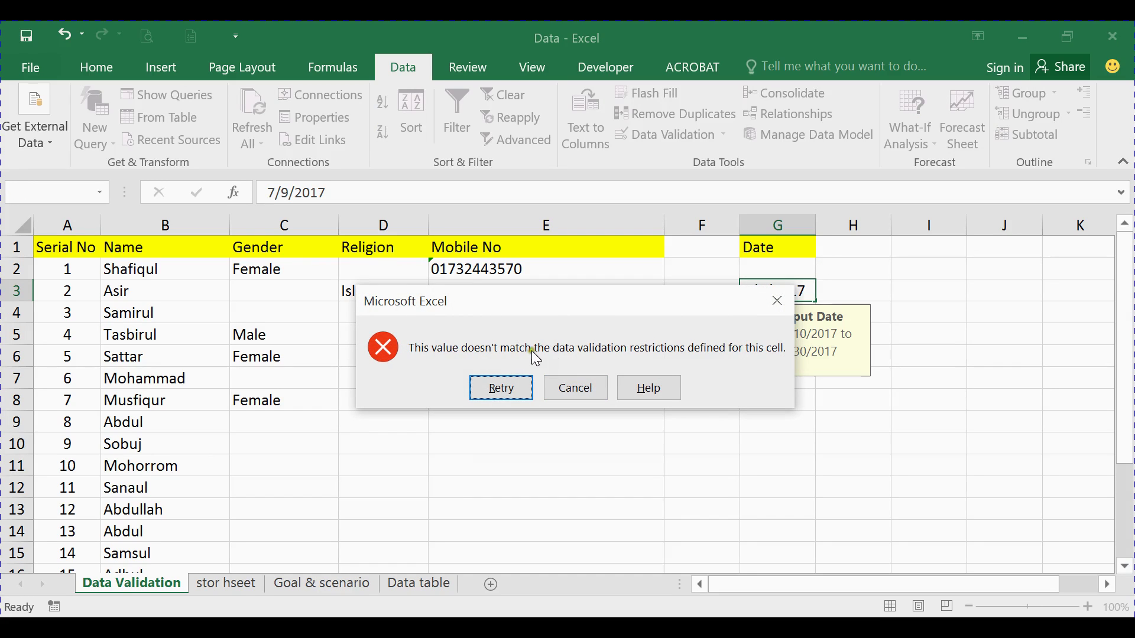
pyautogui.click(777, 302)
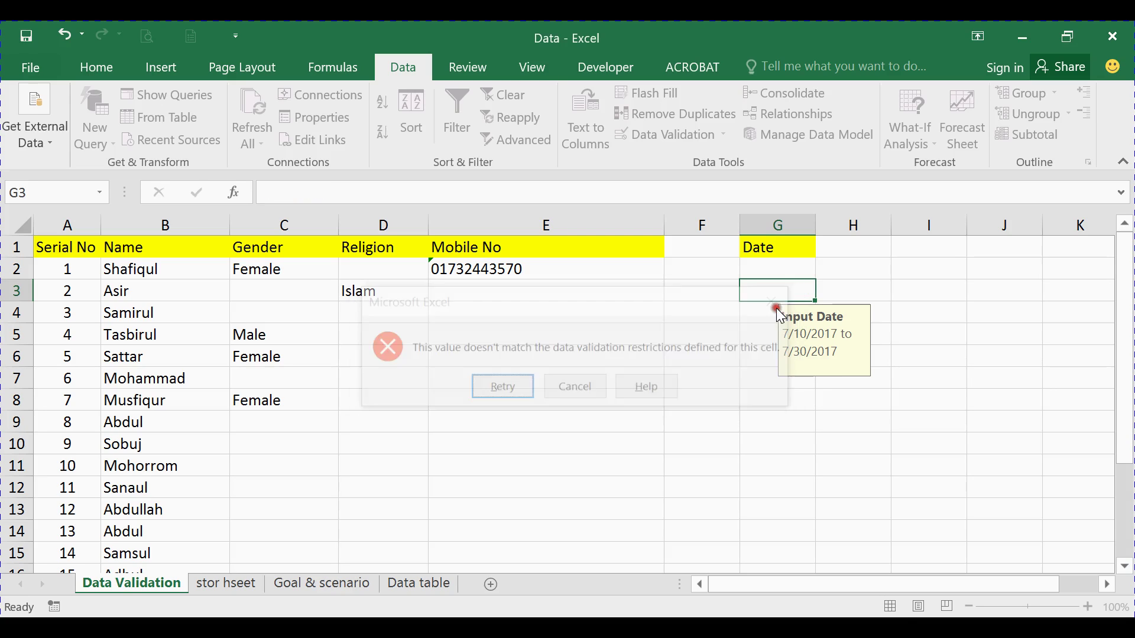
# Enter 7/11/2017 in G2, then try 7/31/207 in G4 and cancel it
pyautogui.click(790, 271)
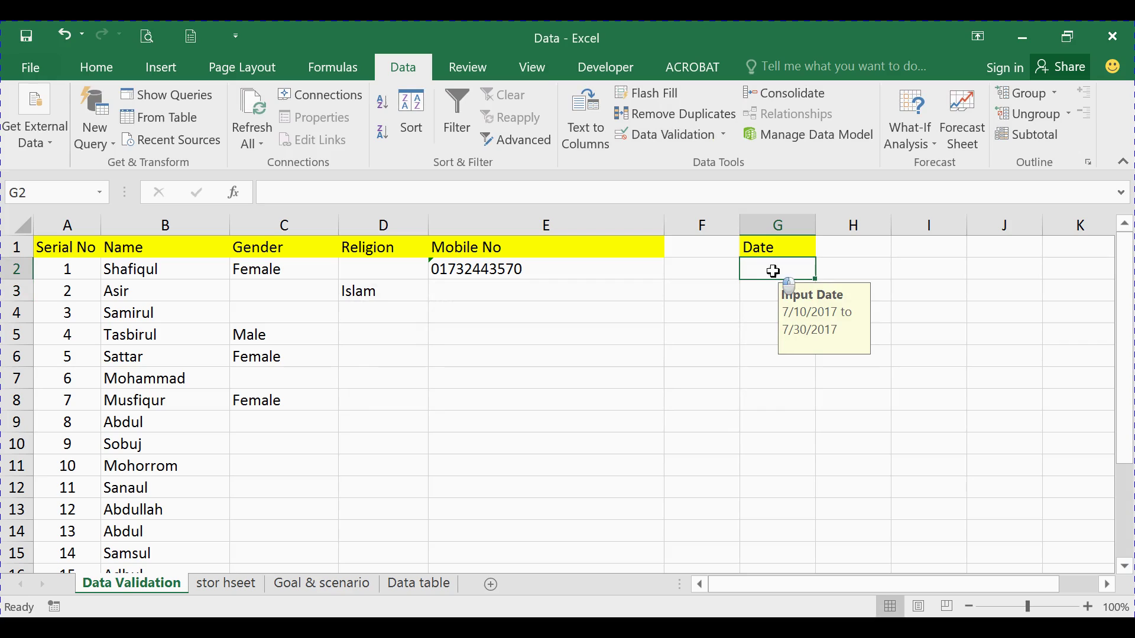
pyautogui.write('7/')
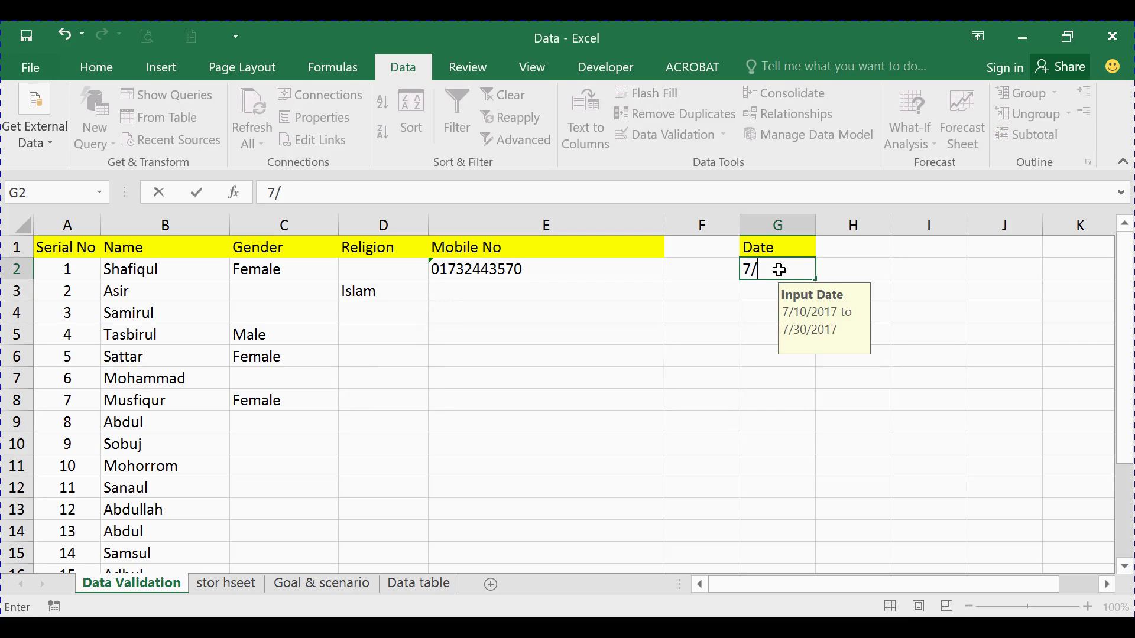
pyautogui.write('11/2017')
pyautogui.click(754, 305)
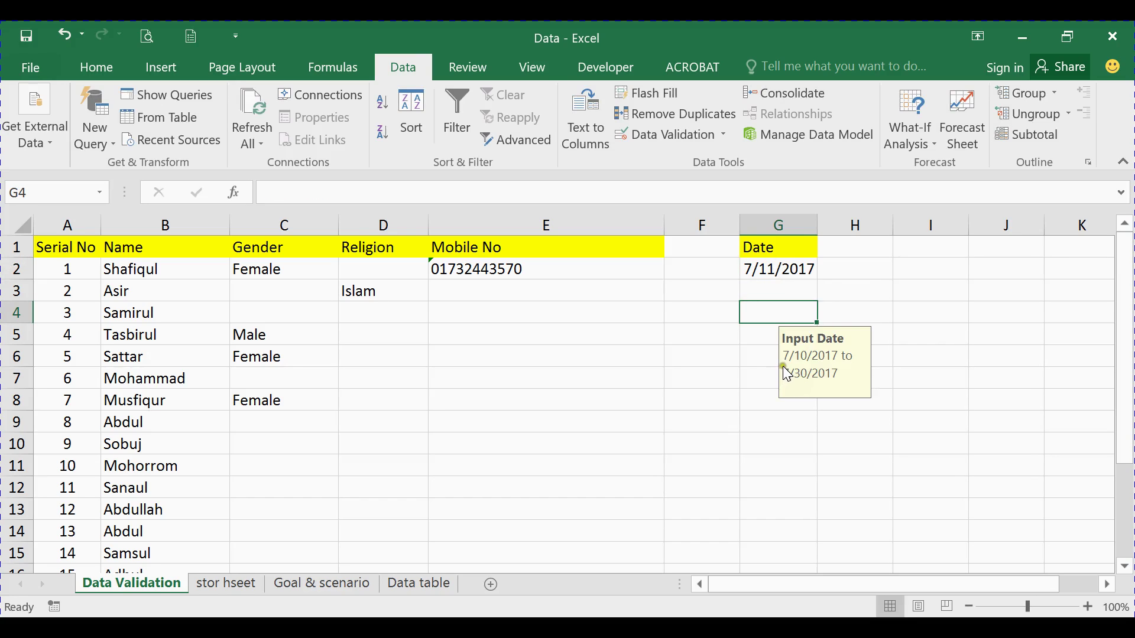
pyautogui.write('7/31/')
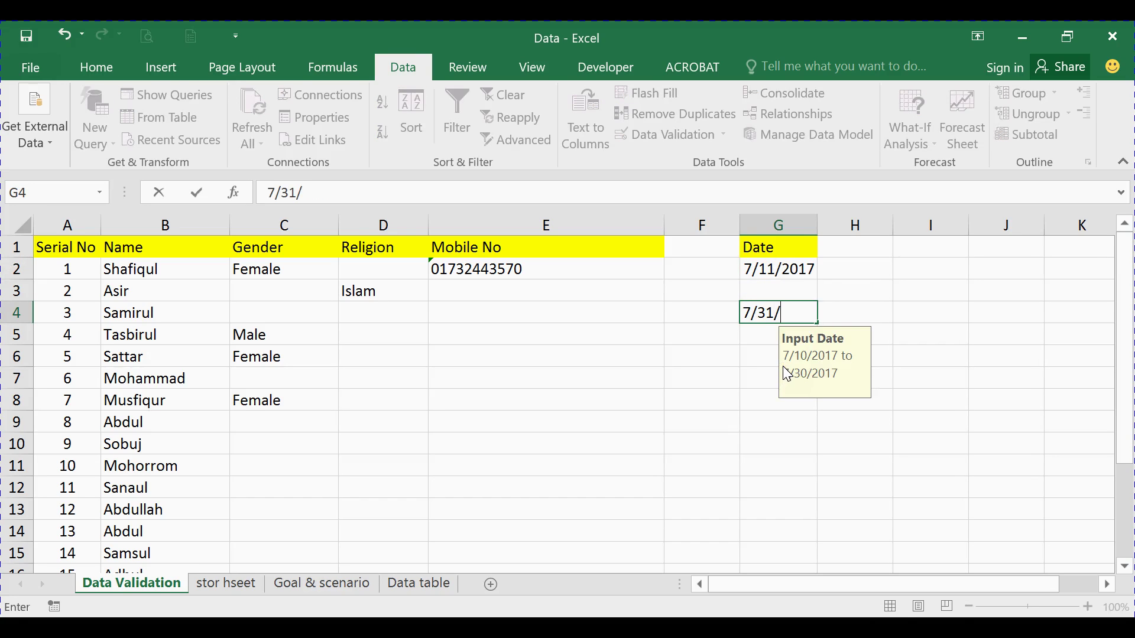
pyautogui.write('207')
pyautogui.press('Return')
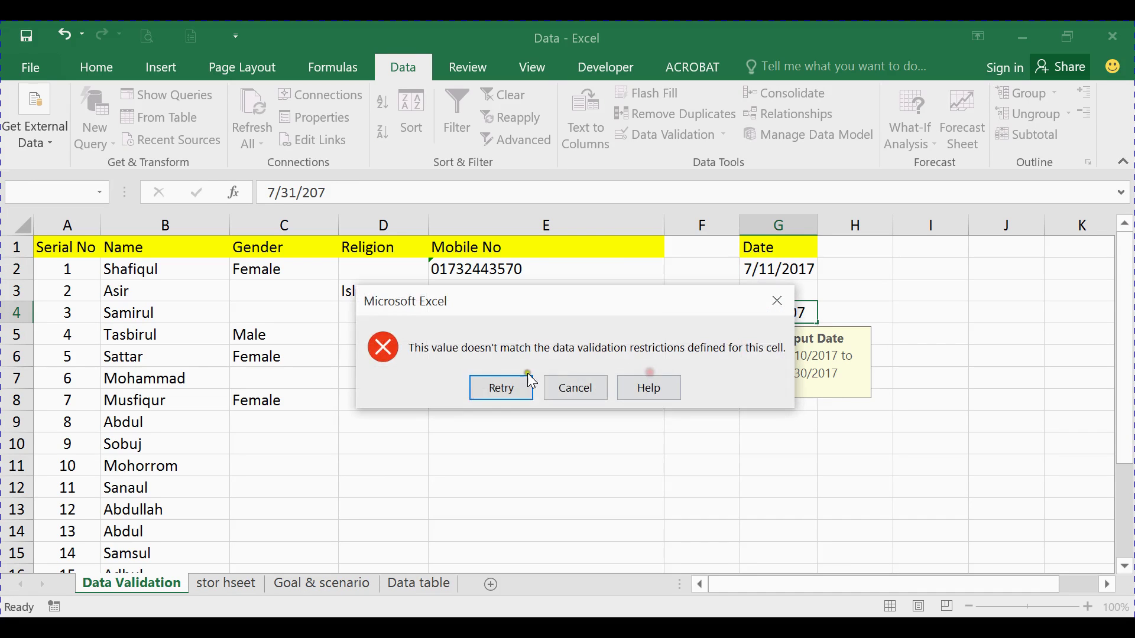
pyautogui.click(582, 390)
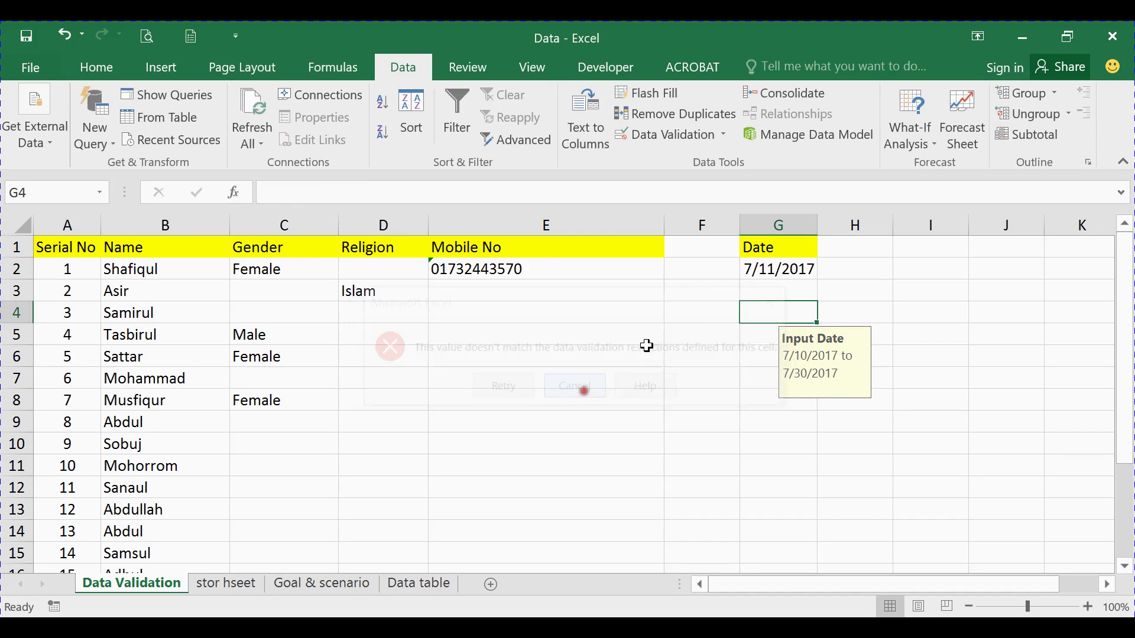
pyautogui.click(774, 269)
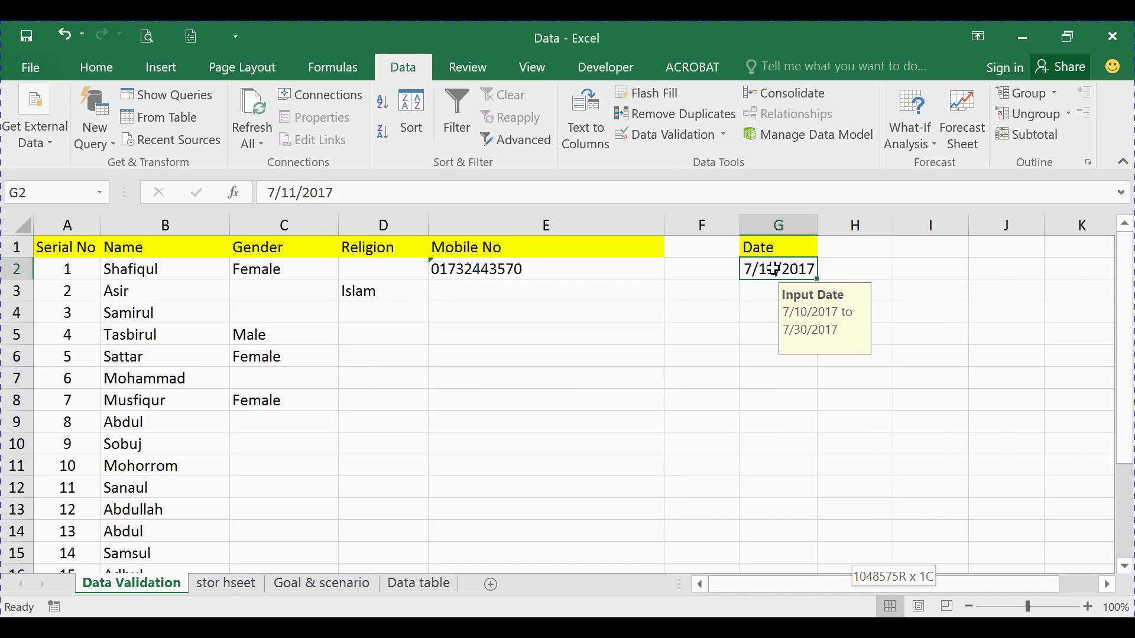
pyautogui.hotkey('ctrl', 'shift', 'Down')
pyautogui.click(649, 139)
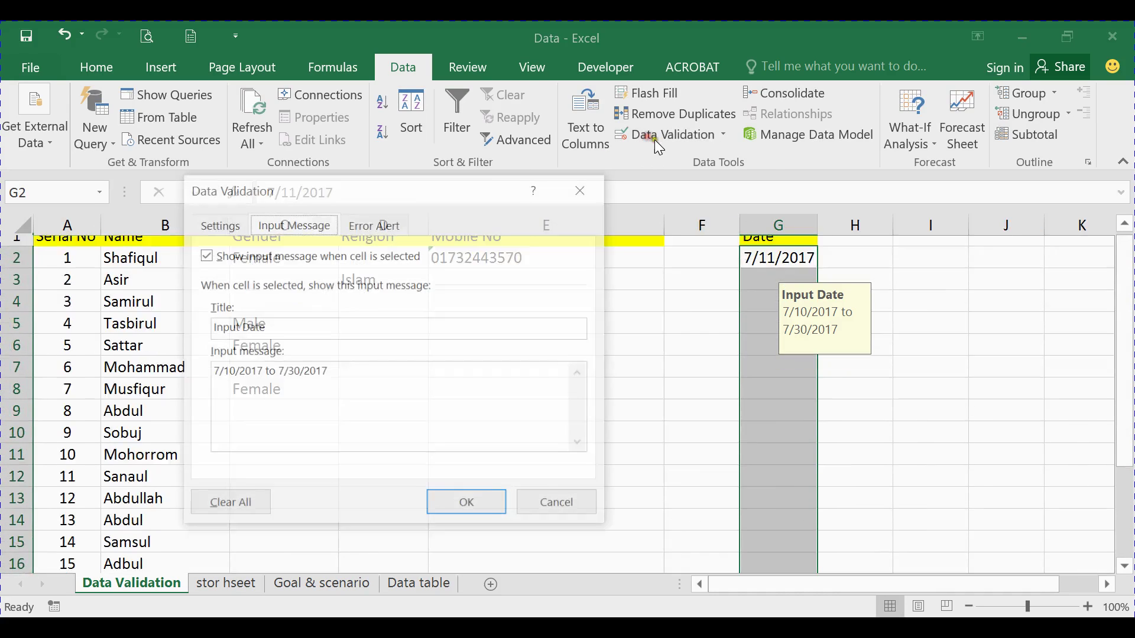
pyautogui.click(383, 225)
pyautogui.click(263, 332)
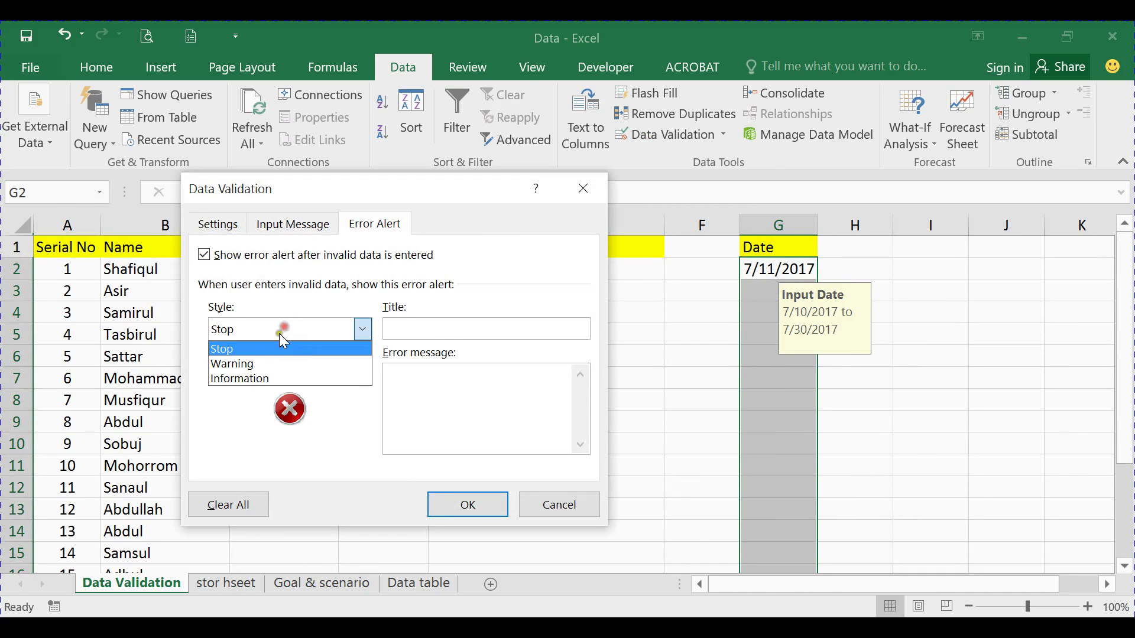
pyautogui.click(243, 364)
pyautogui.click(285, 332)
pyautogui.click(258, 365)
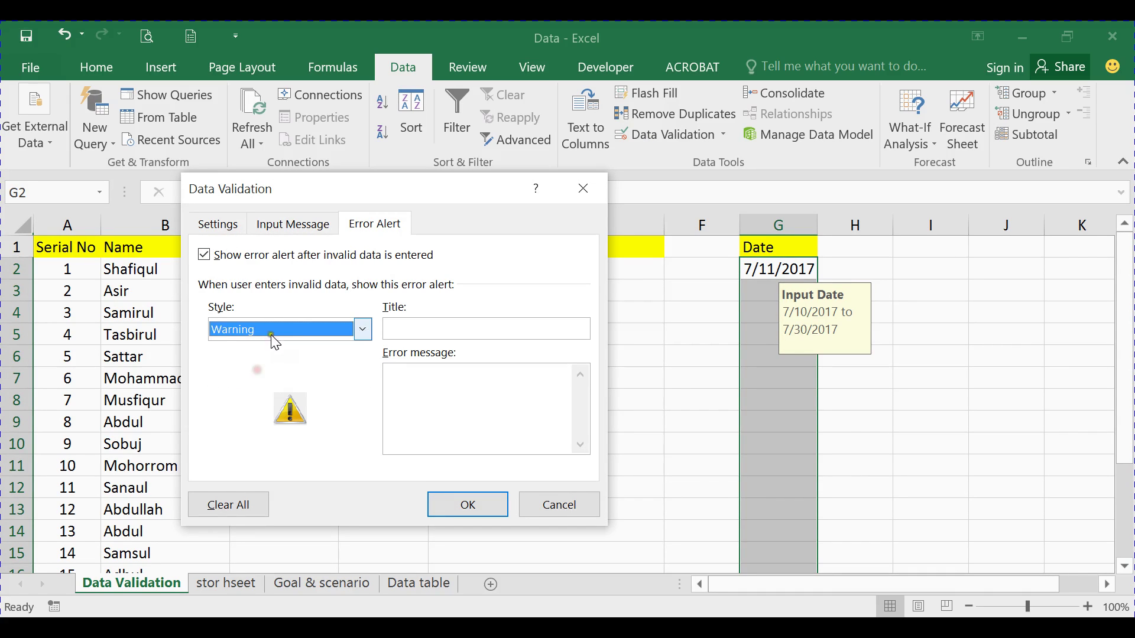
pyautogui.click(275, 331)
pyautogui.click(423, 328)
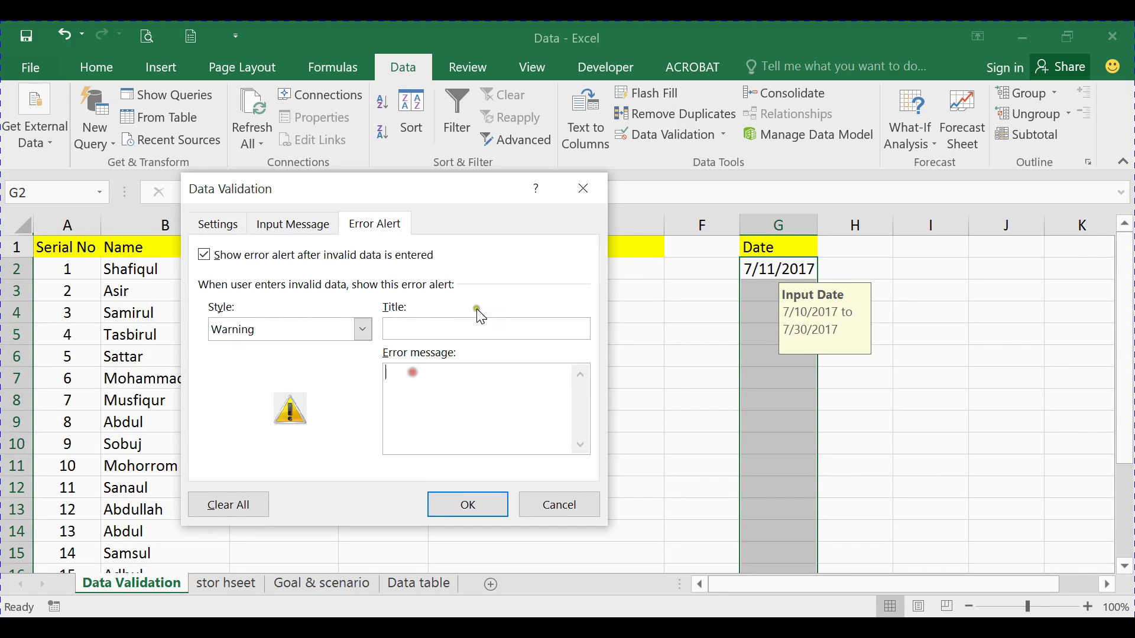
pyautogui.click(582, 189)
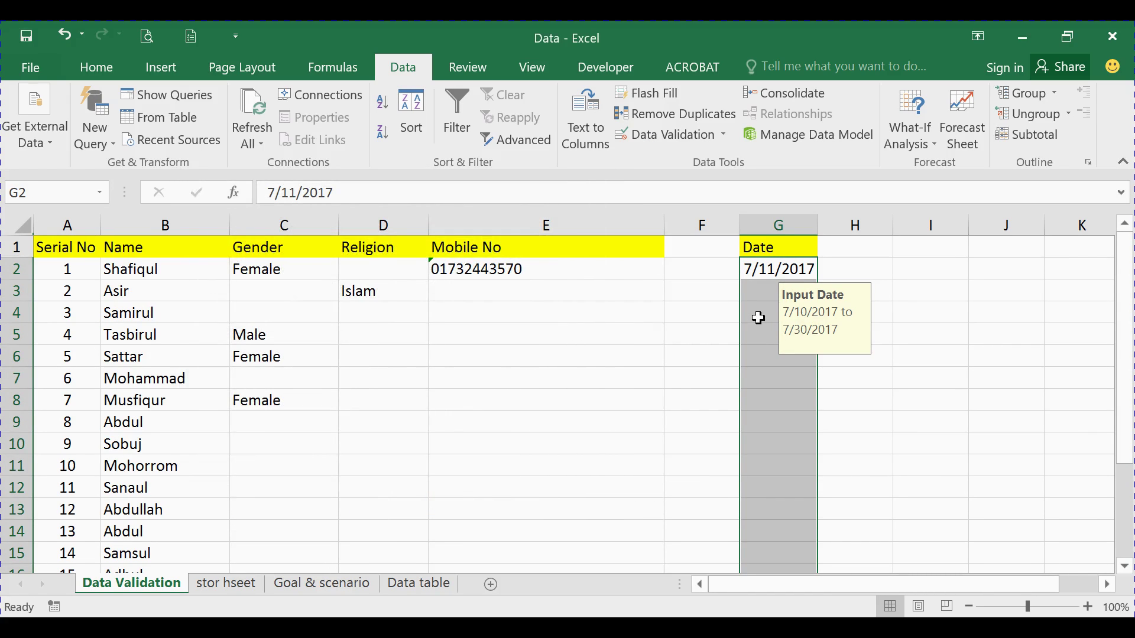
pyautogui.click(838, 267)
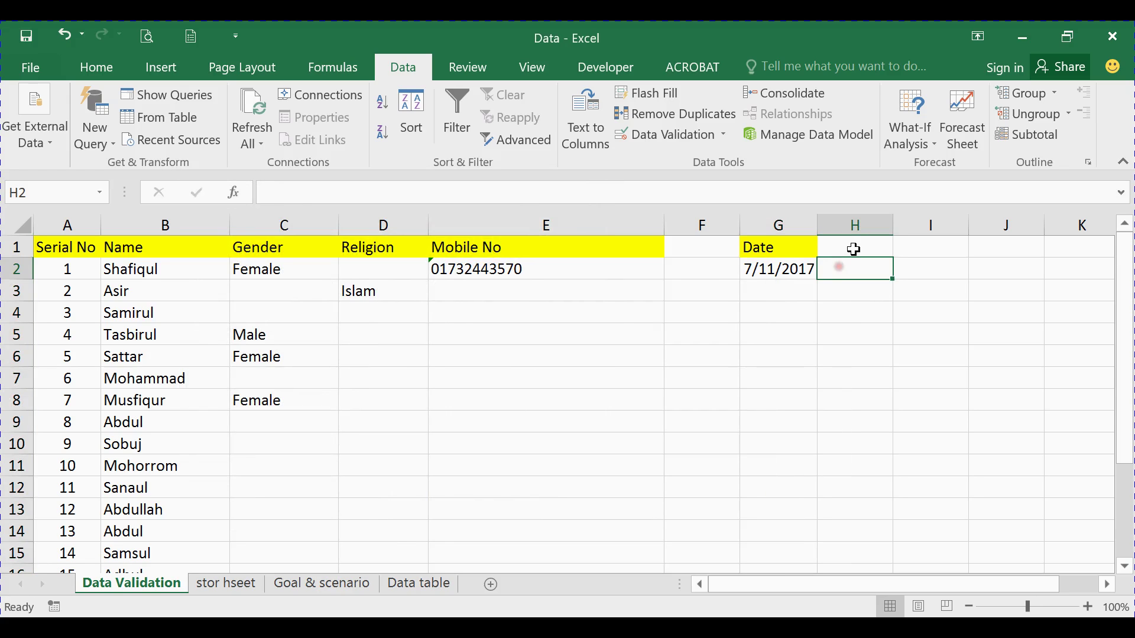
pyautogui.click(856, 247)
pyautogui.click(857, 263)
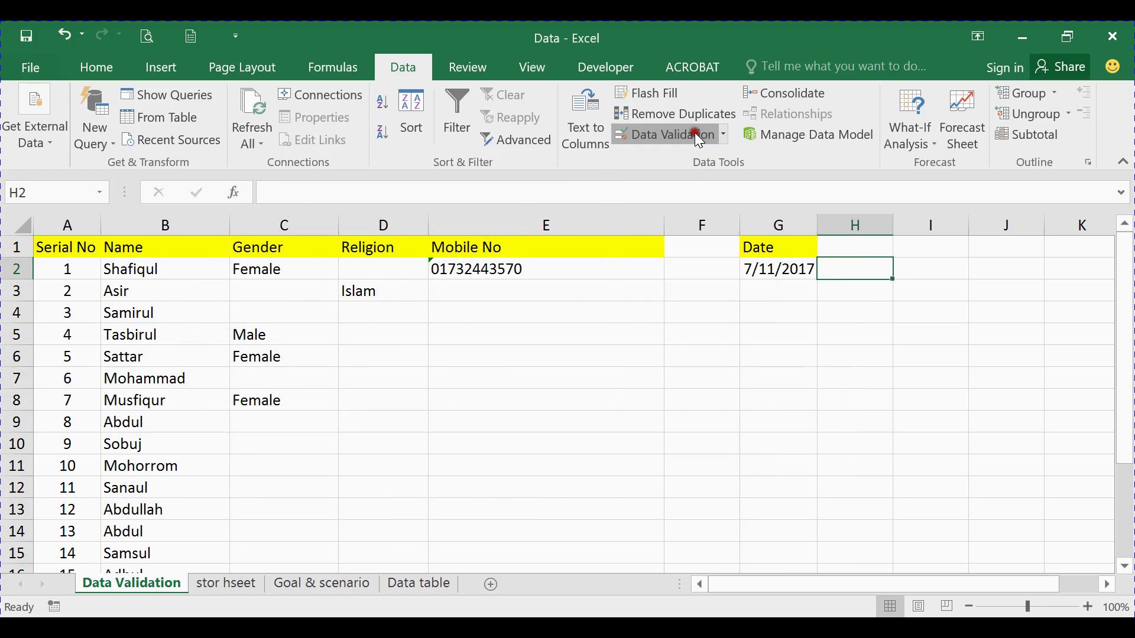
pyautogui.click(695, 133)
pyautogui.click(219, 225)
pyautogui.click(280, 297)
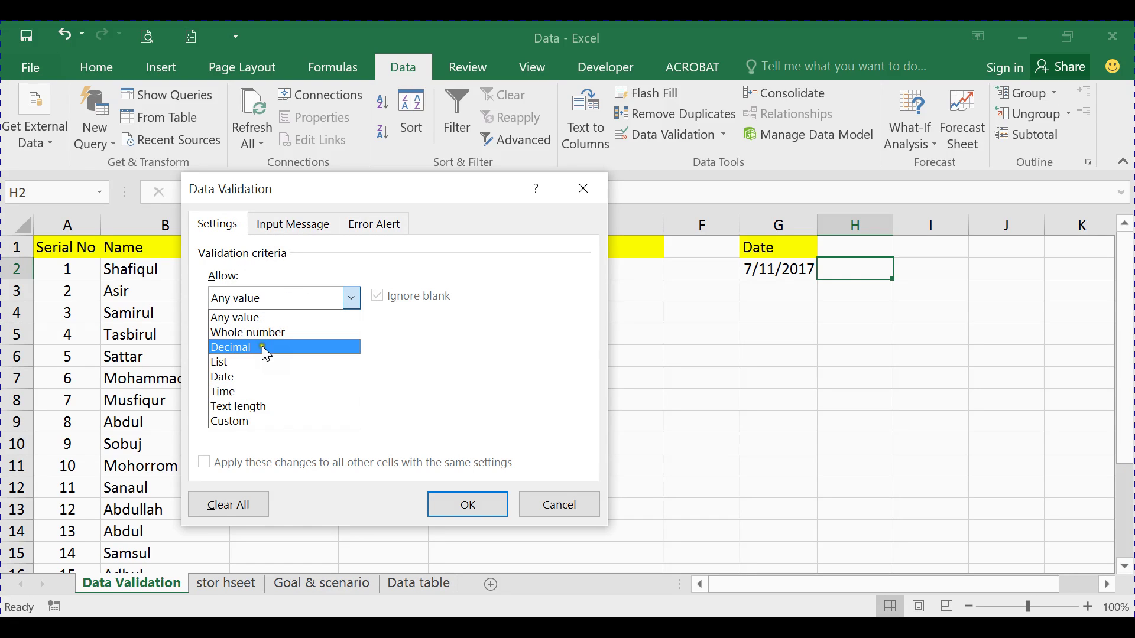
pyautogui.click(236, 390)
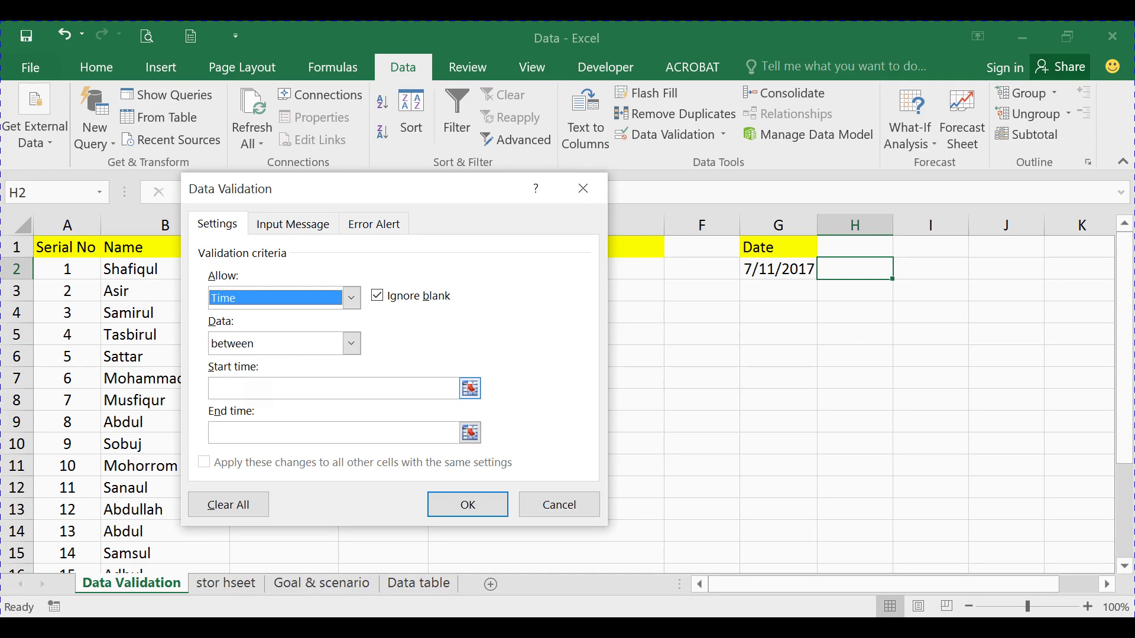
pyautogui.click(288, 298)
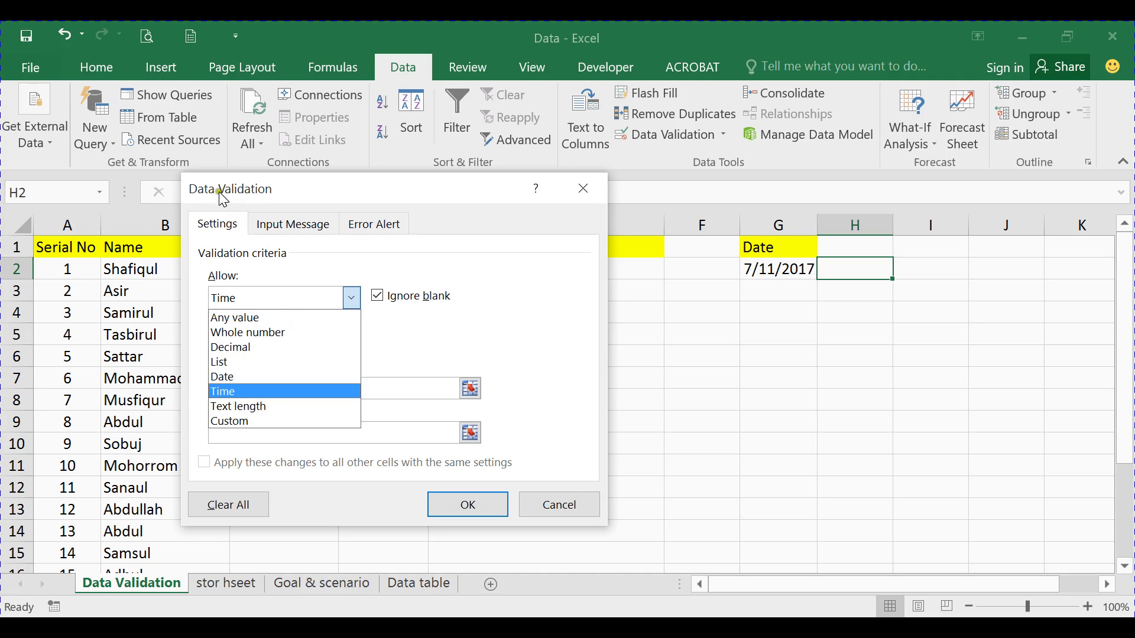
pyautogui.click(422, 341)
pyautogui.click(276, 298)
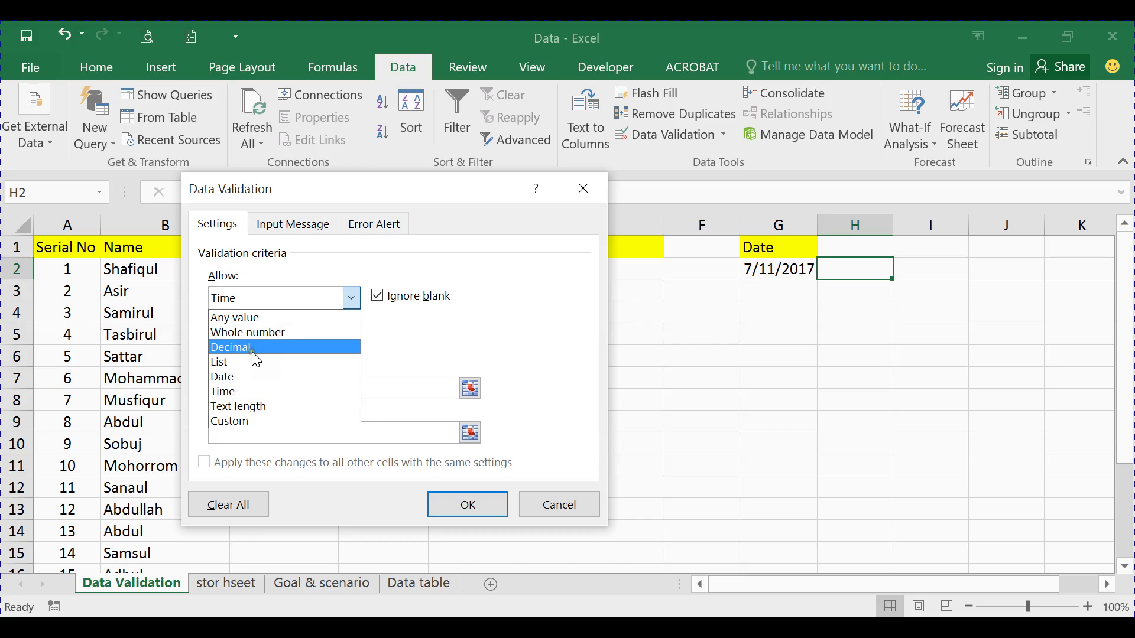
pyautogui.click(397, 356)
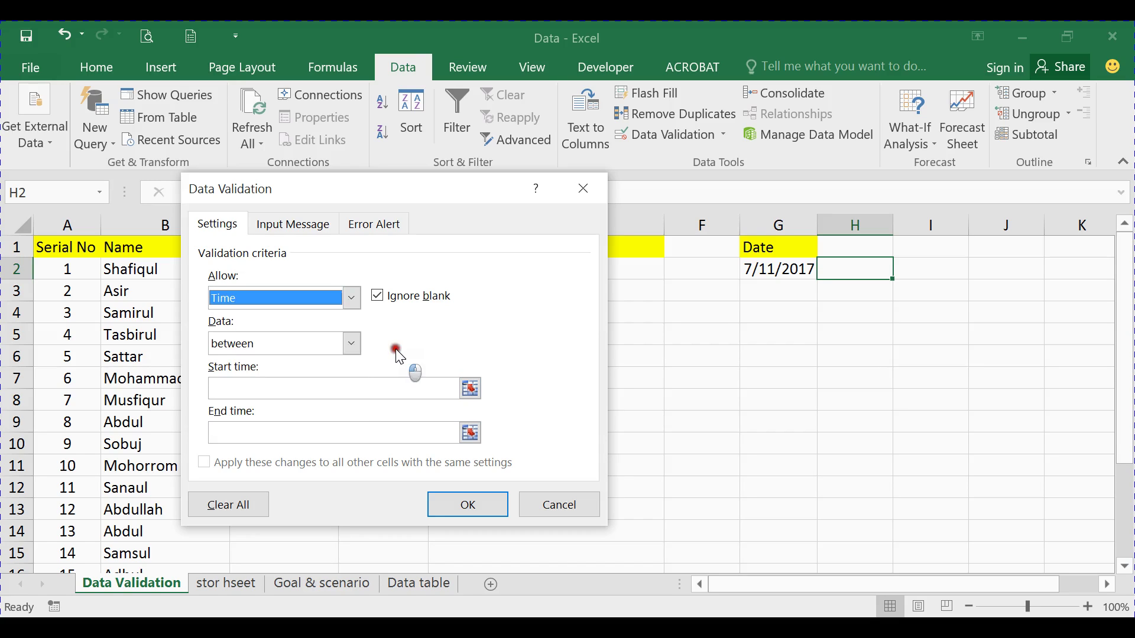
pyautogui.click(571, 507)
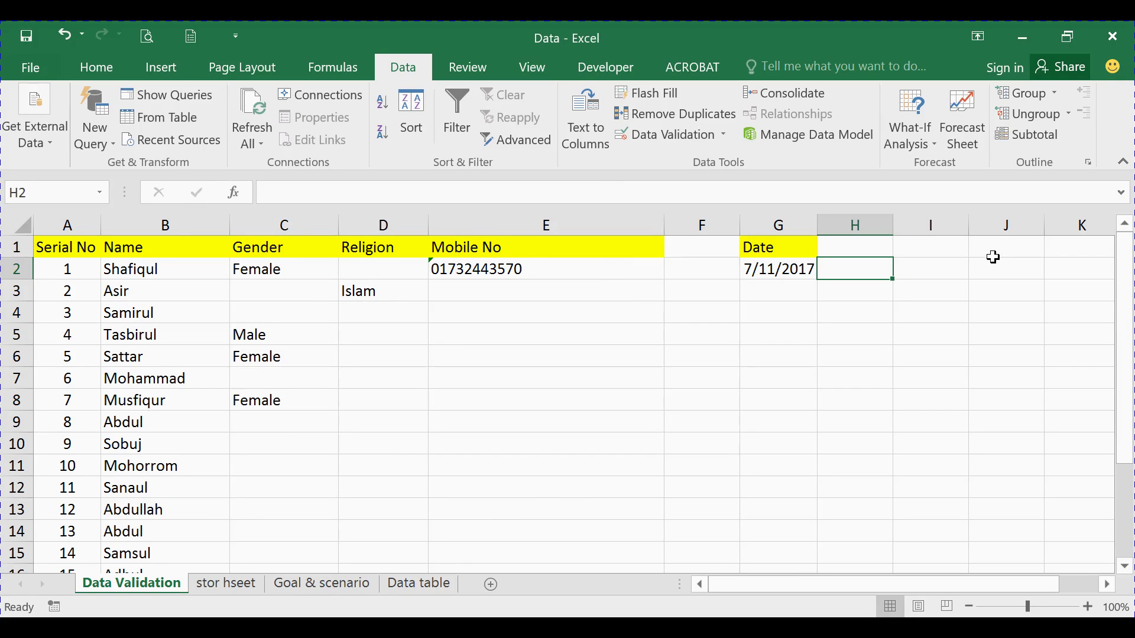